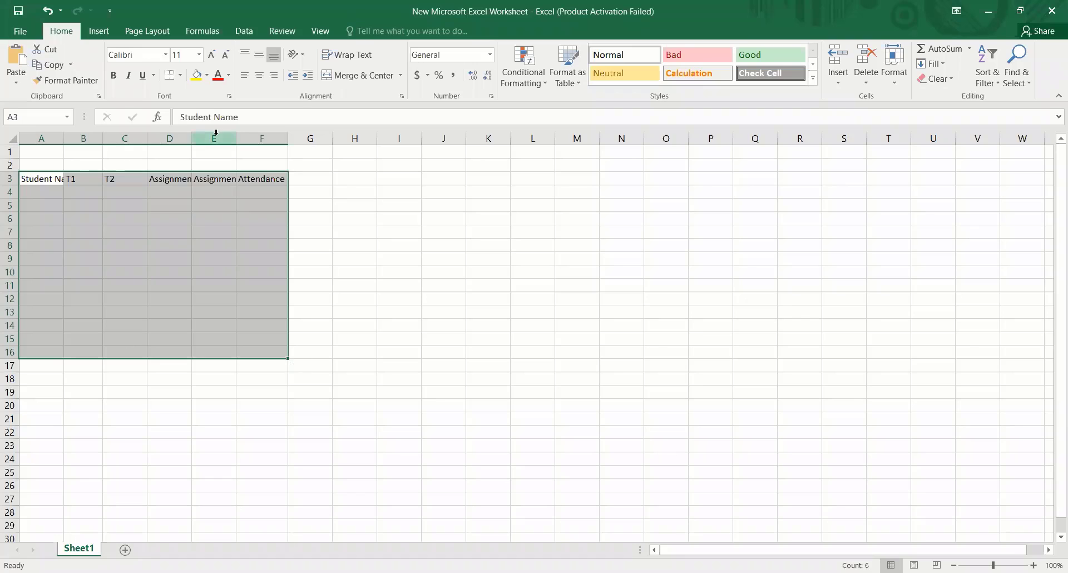
- Apply all borders to the table range A3:F16 and autofit columns A through E to their headings
{"action": "left_click", "coordinate": [181, 76]}
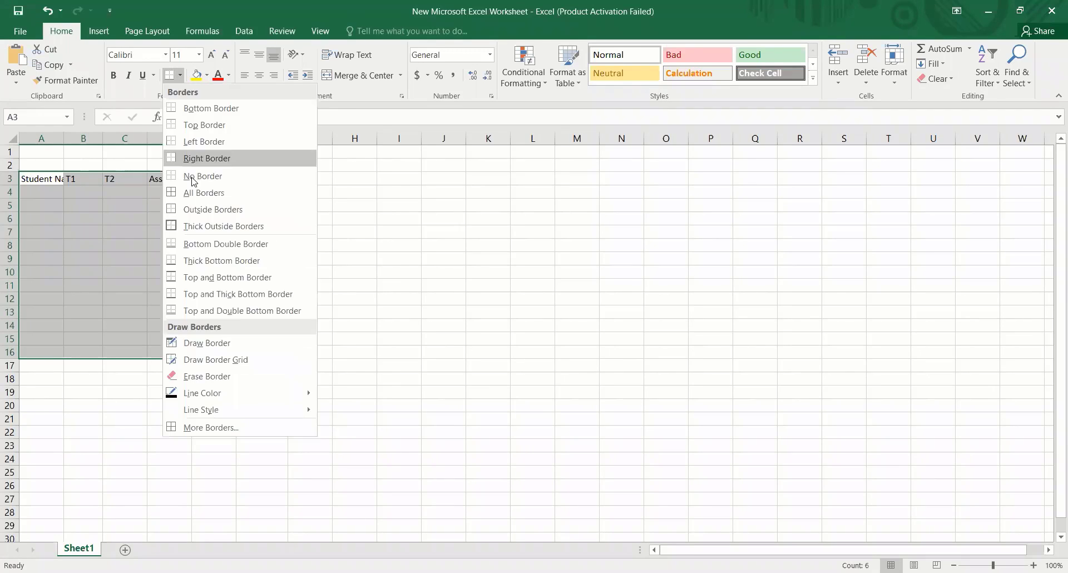
{"action": "key", "text": "Return"}
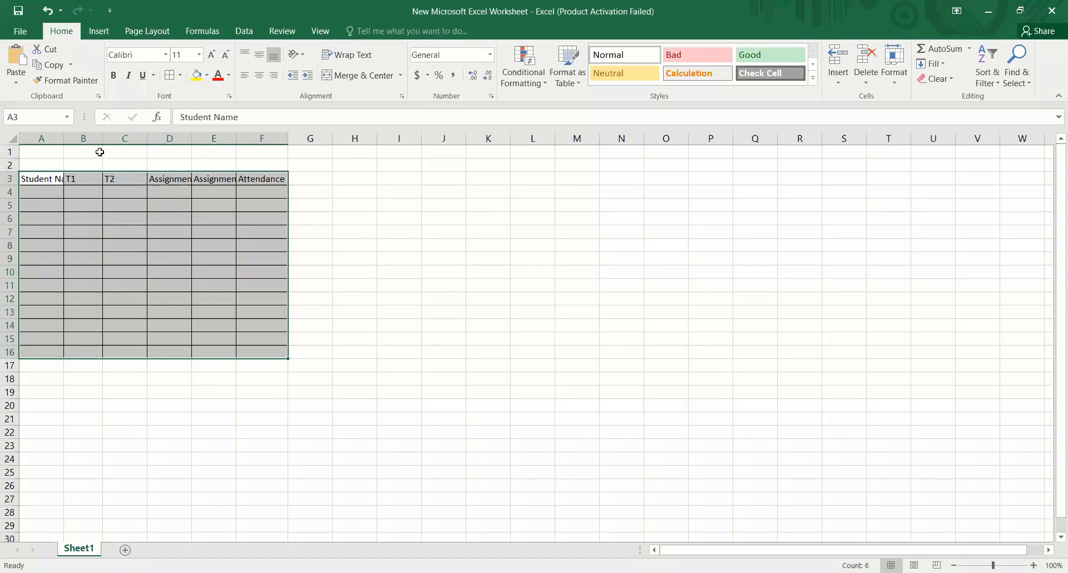
{"action": "double_click", "coordinate": [62, 135]}
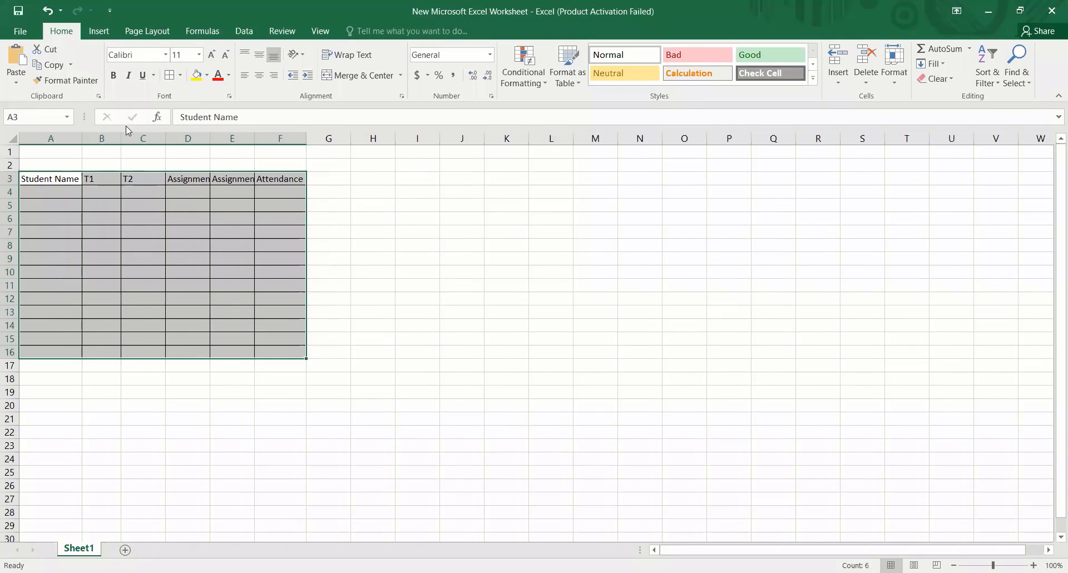
{"action": "double_click", "coordinate": [122, 136]}
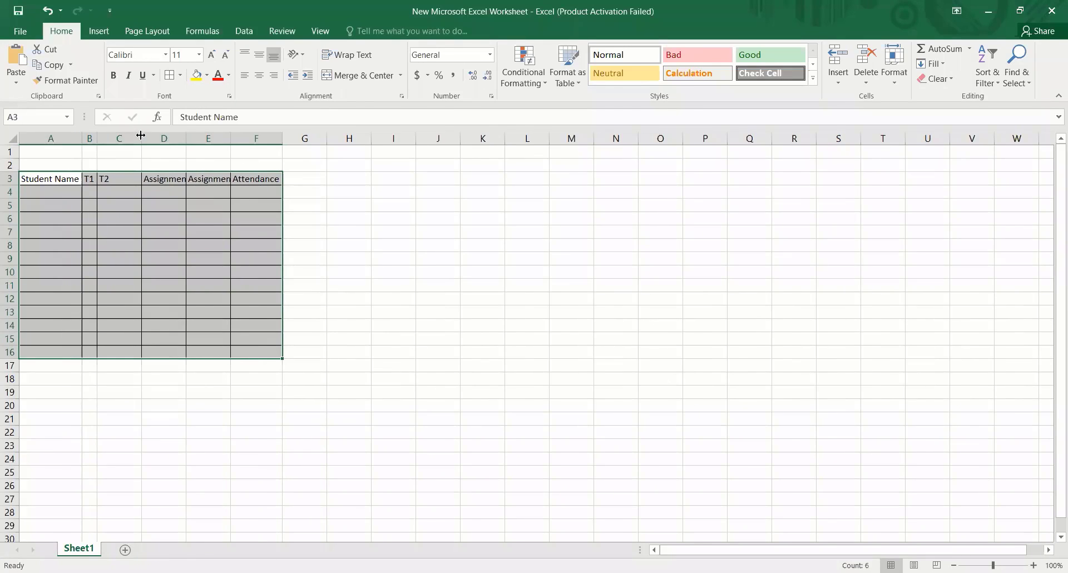
{"action": "double_click", "coordinate": [142, 136]}
{"action": "double_click", "coordinate": [156, 135]}
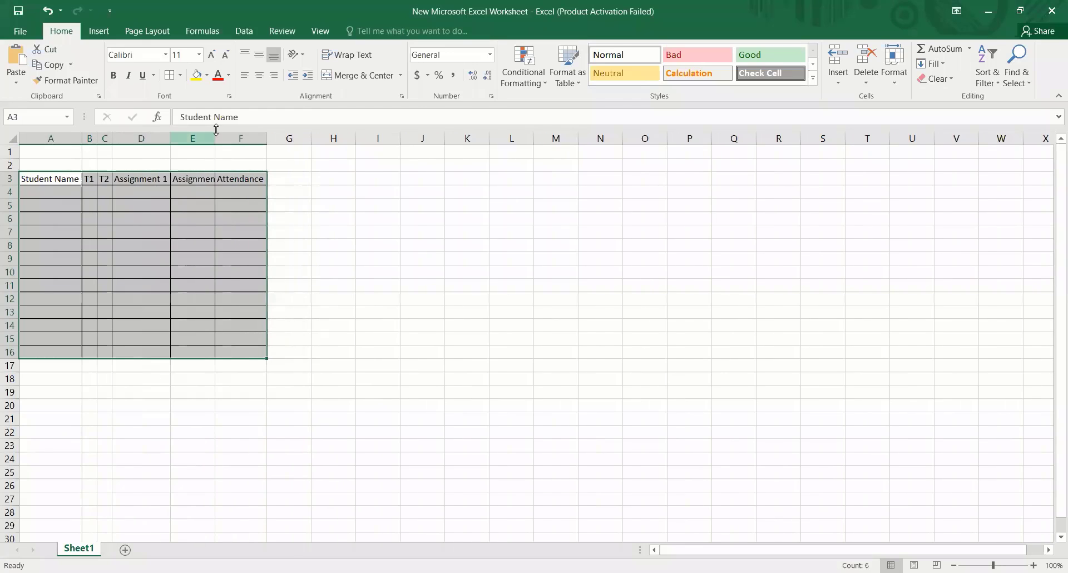
{"action": "double_click", "coordinate": [214, 135]}
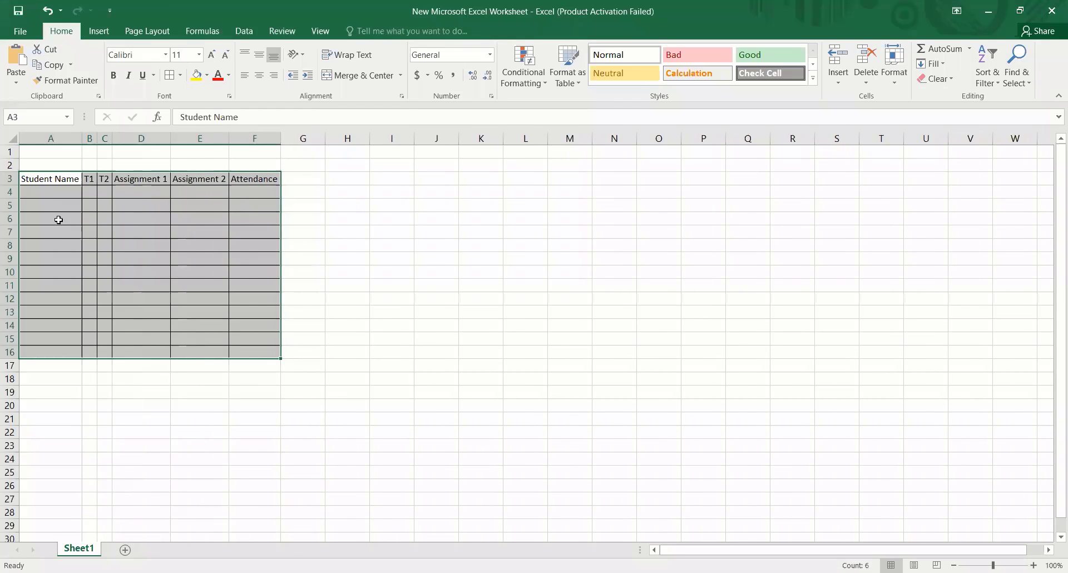
- Make the header row A3:F3 bold and autofit the Student Name and Assignment 2 columns to the bold text
{"action": "left_click", "coordinate": [129, 207]}
{"action": "left_click_drag", "start_coordinate": [50, 183], "coordinate": [245, 181]}
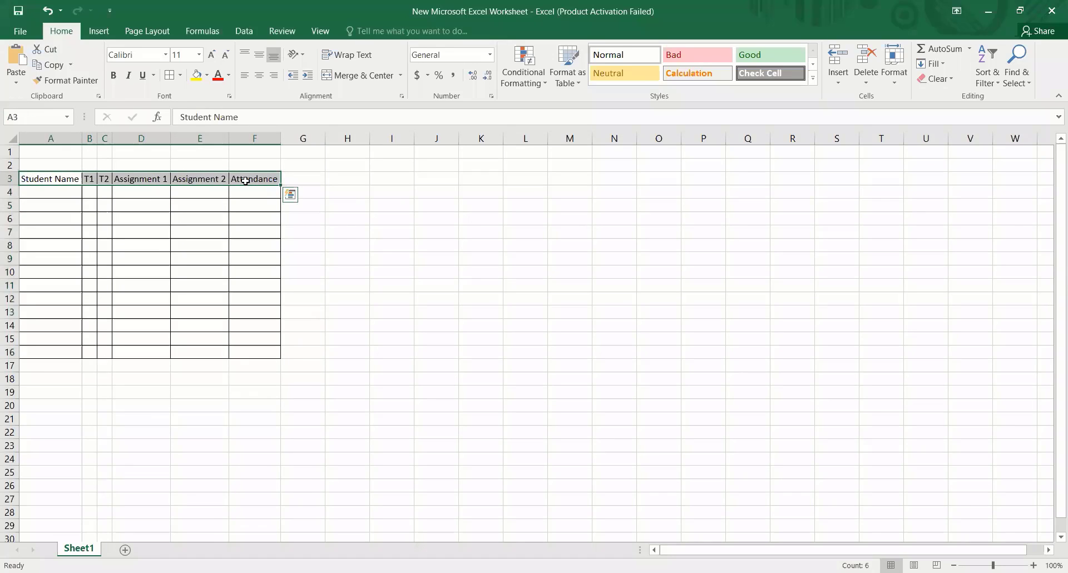
{"action": "key", "text": "ctrl+b"}
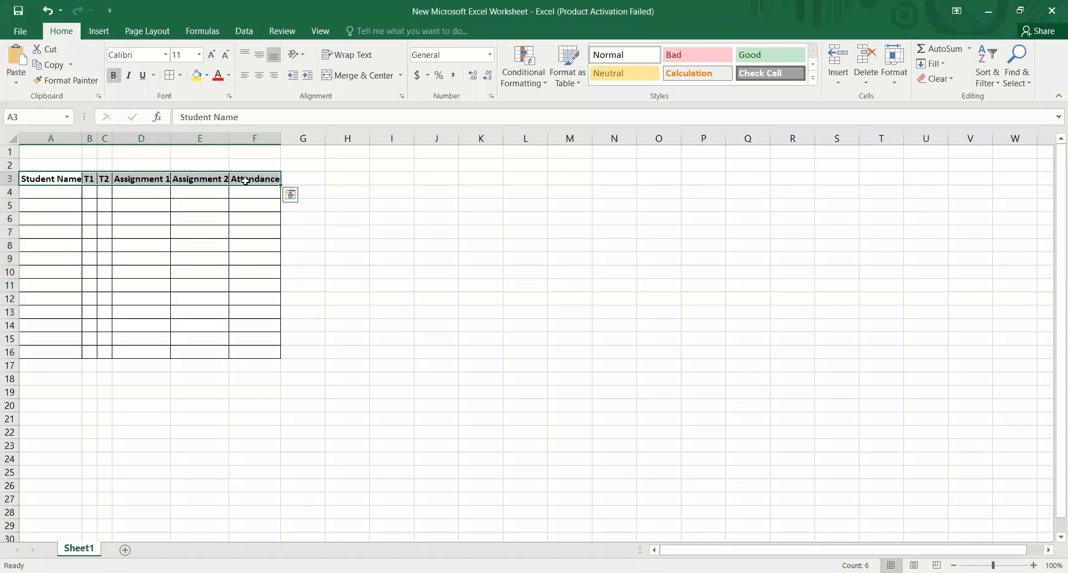
{"action": "double_click", "coordinate": [83, 140]}
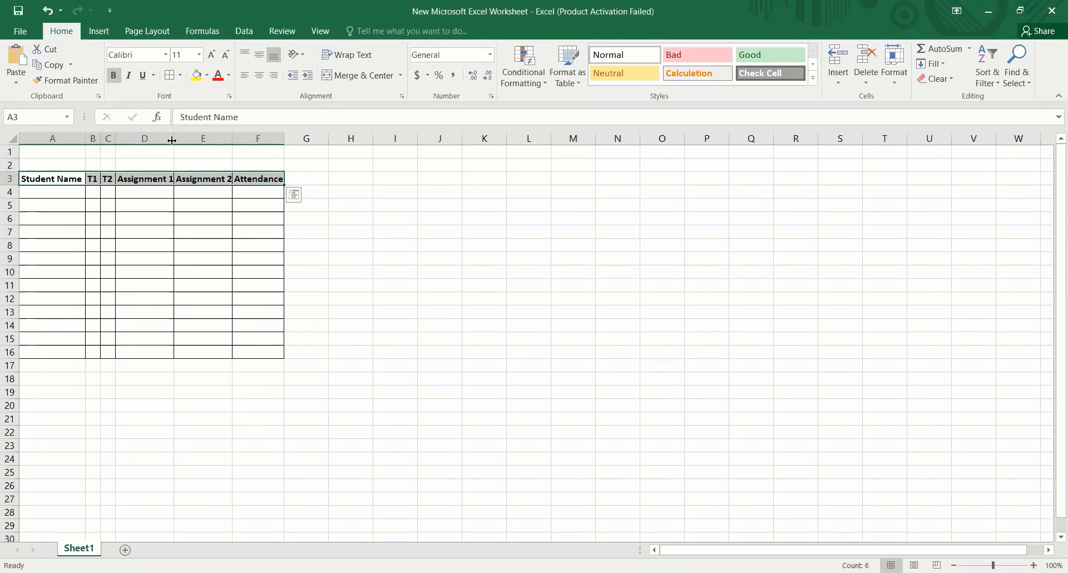
{"action": "double_click", "coordinate": [233, 138]}
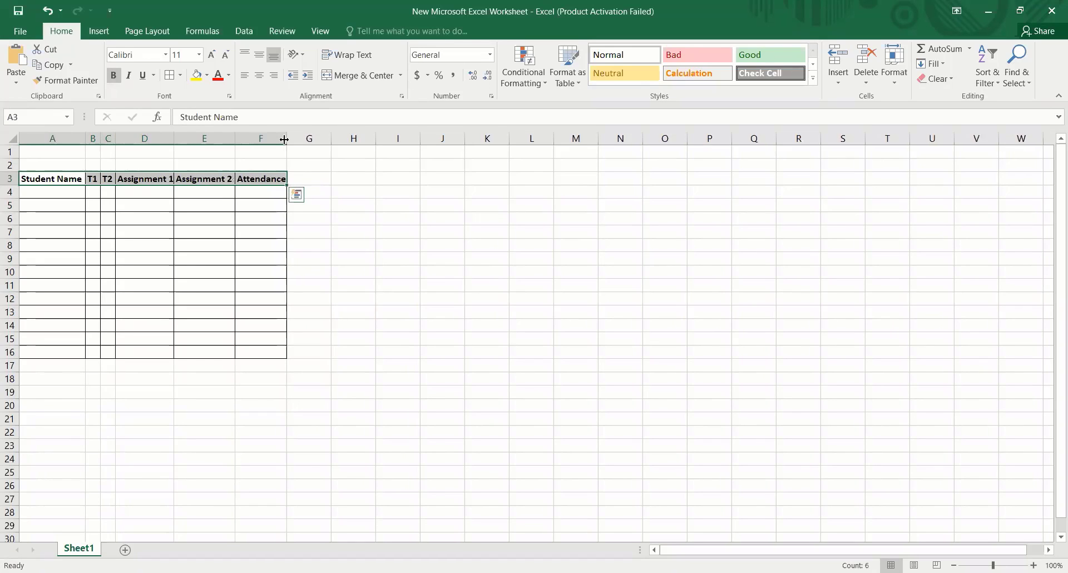
{"action": "left_click", "coordinate": [354, 203]}
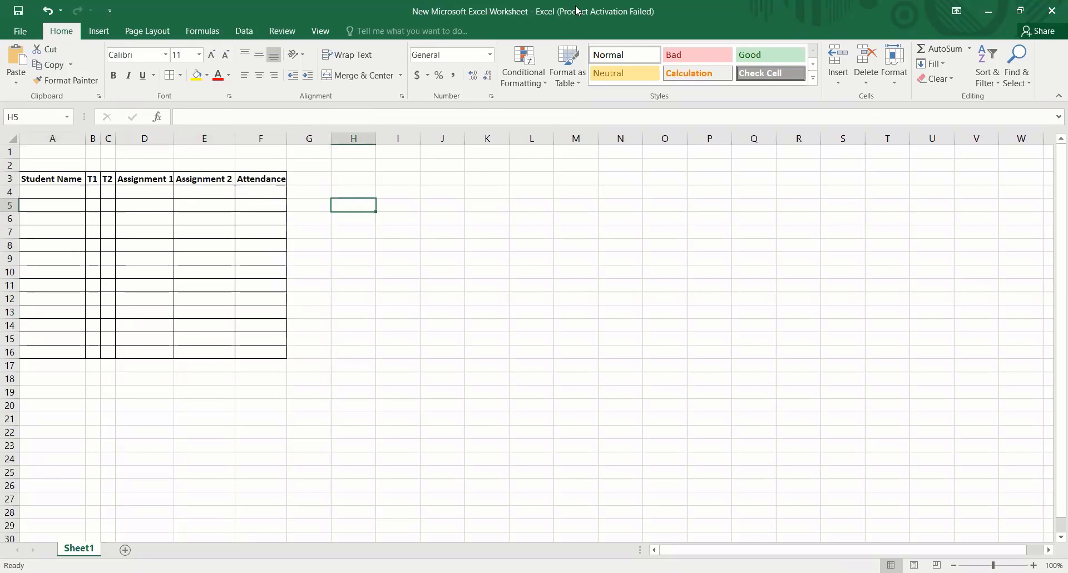
- Append the filler text "alojqakahojlhka" after "Student Name" in cell A3
{"action": "key", "text": "alt+Tab"}
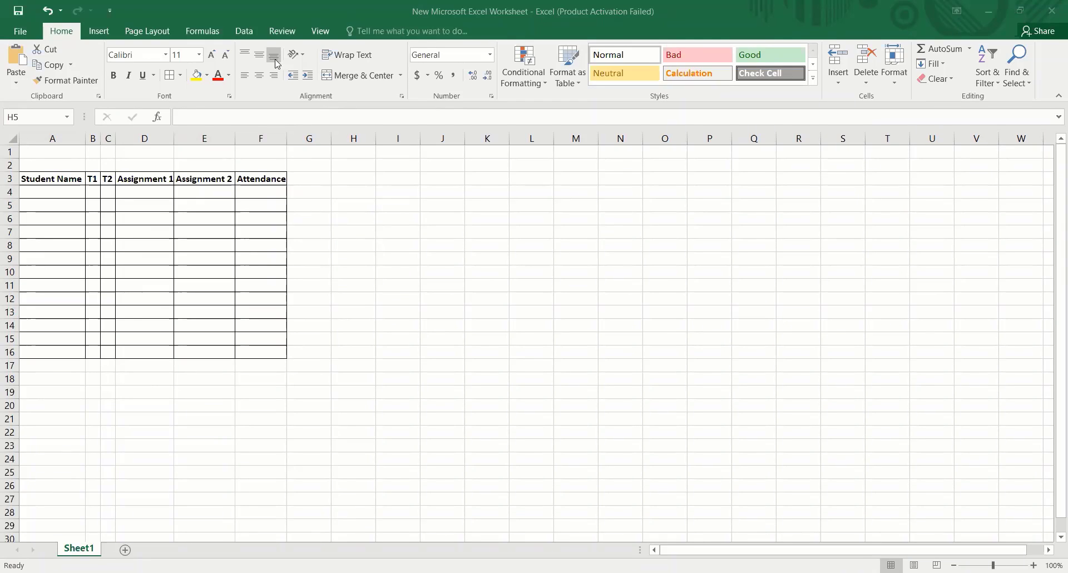
{"action": "double_click", "coordinate": [75, 177]}
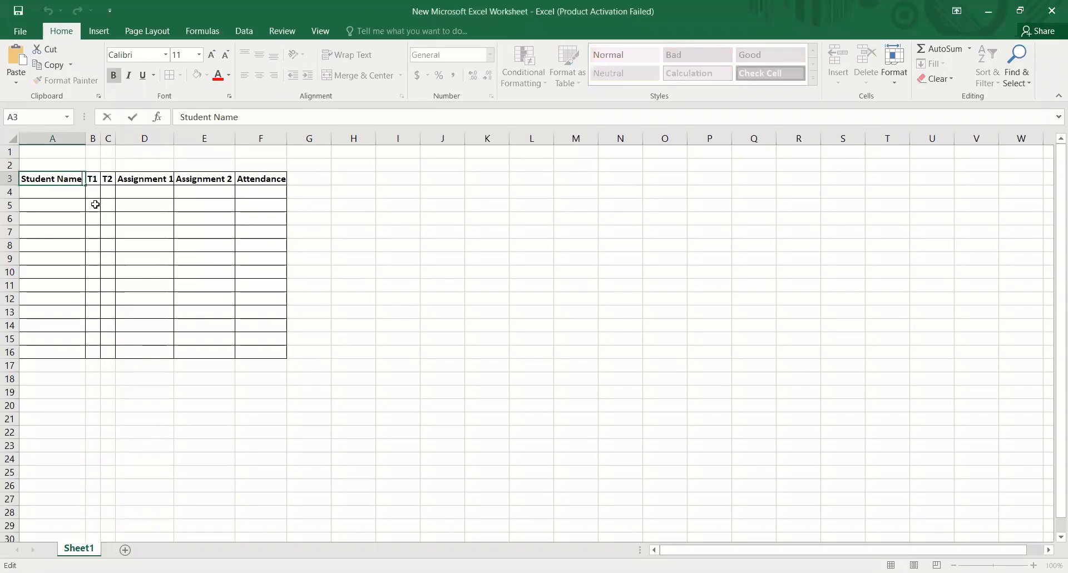
{"action": "type", "text": "alojqakahojlhka"}
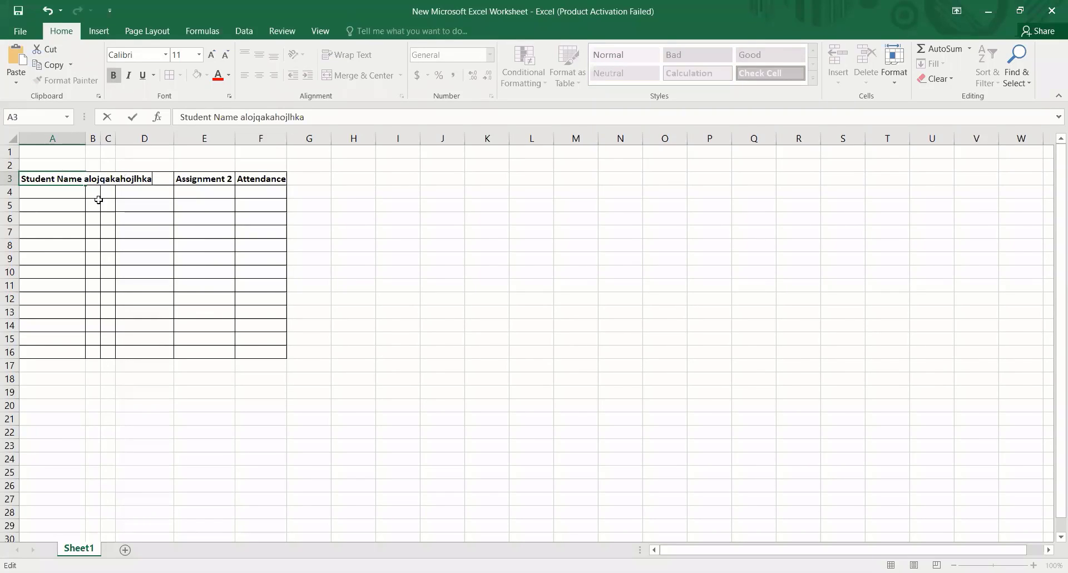
{"action": "left_click", "coordinate": [237, 284]}
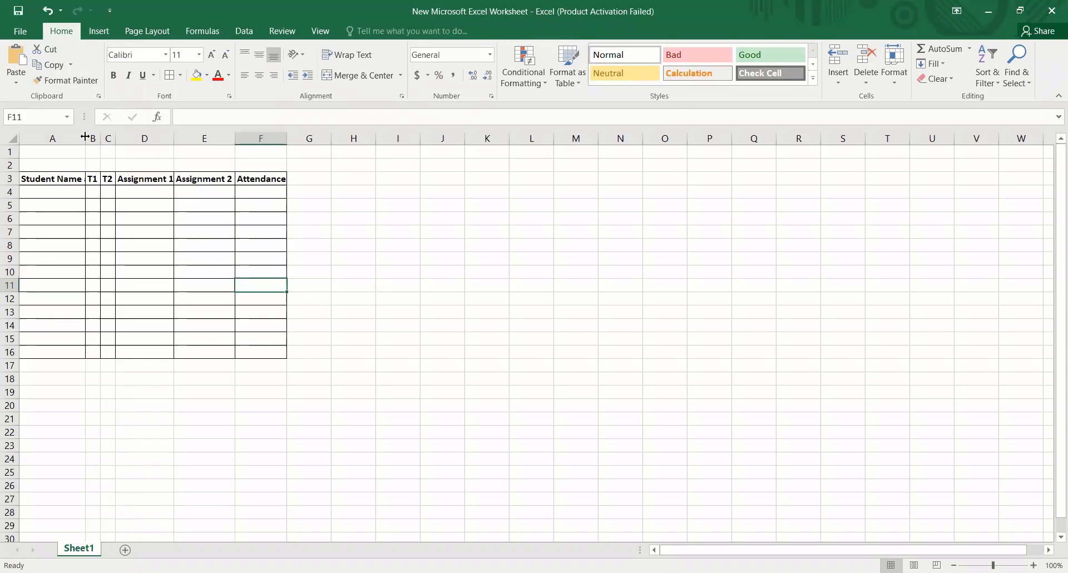
- Autofit column A to the longer heading and manually narrow it again so the heading is cut off
{"action": "double_click", "coordinate": [85, 138]}
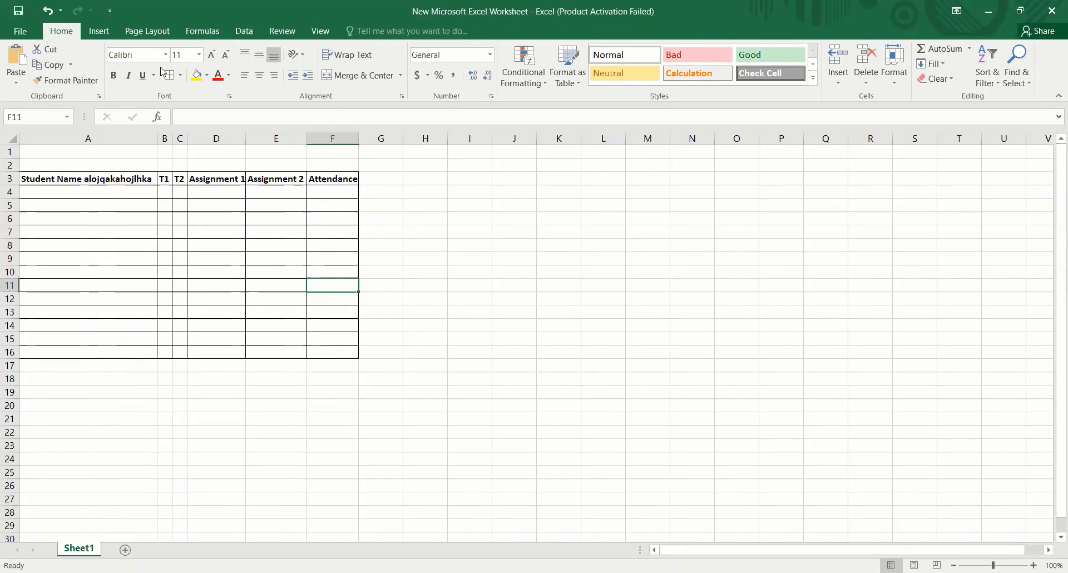
{"action": "left_click_drag", "start_coordinate": [156, 139], "coordinate": [93, 139]}
{"action": "left_click", "coordinate": [60, 179]}
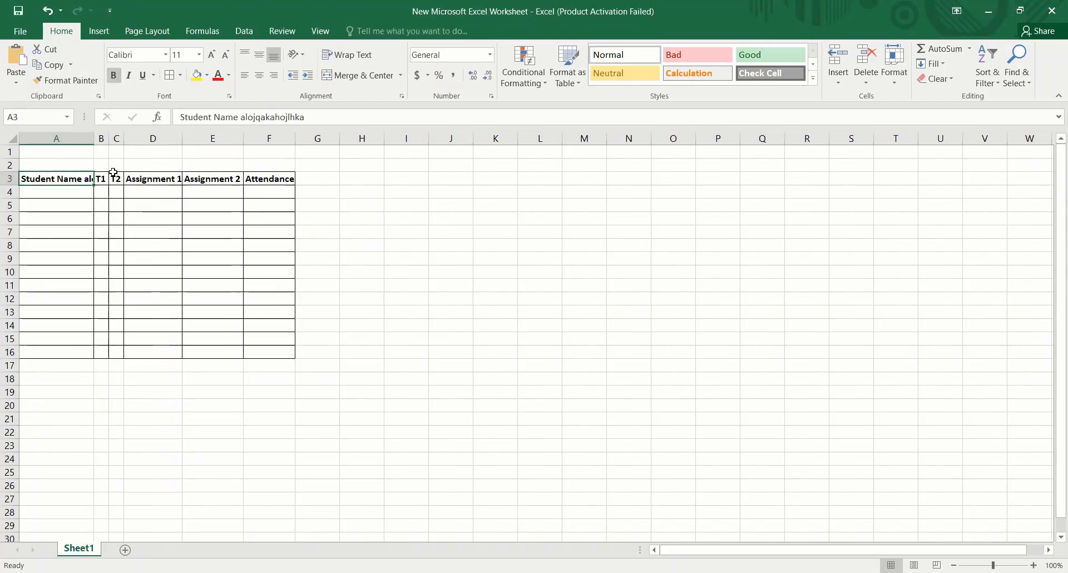
{"action": "double_click", "coordinate": [93, 138]}
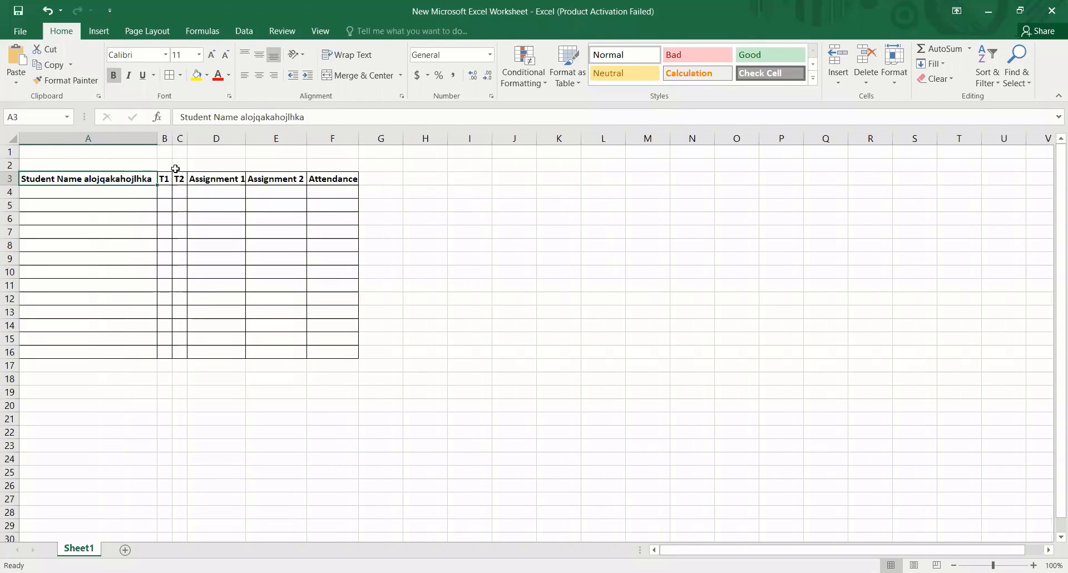
{"action": "left_click_drag", "start_coordinate": [158, 134], "coordinate": [103, 138]}
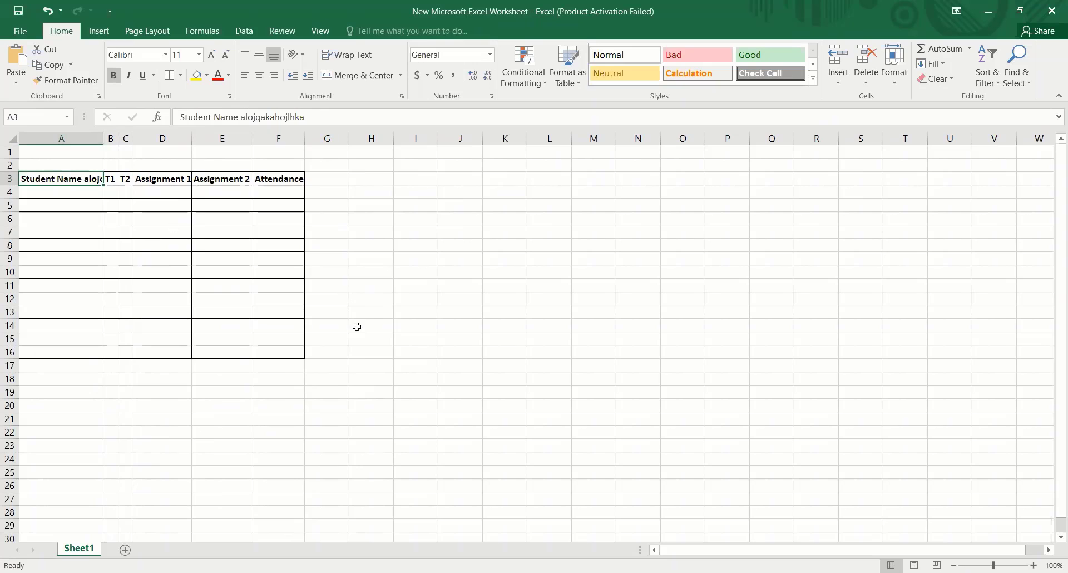
{"action": "left_click", "coordinate": [398, 284]}
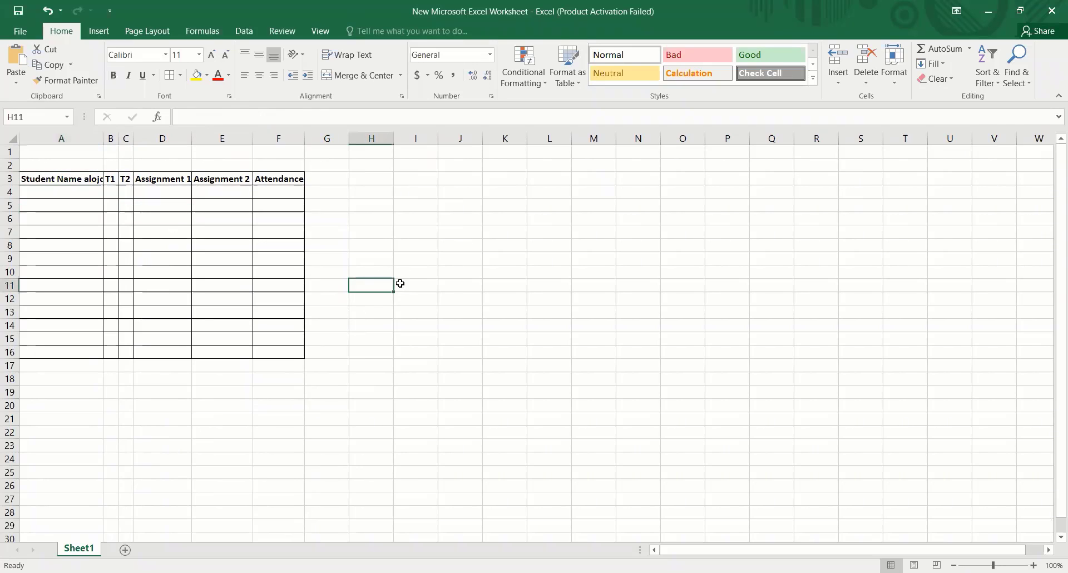
{"action": "left_click", "coordinate": [418, 315]}
{"action": "left_click", "coordinate": [420, 362]}
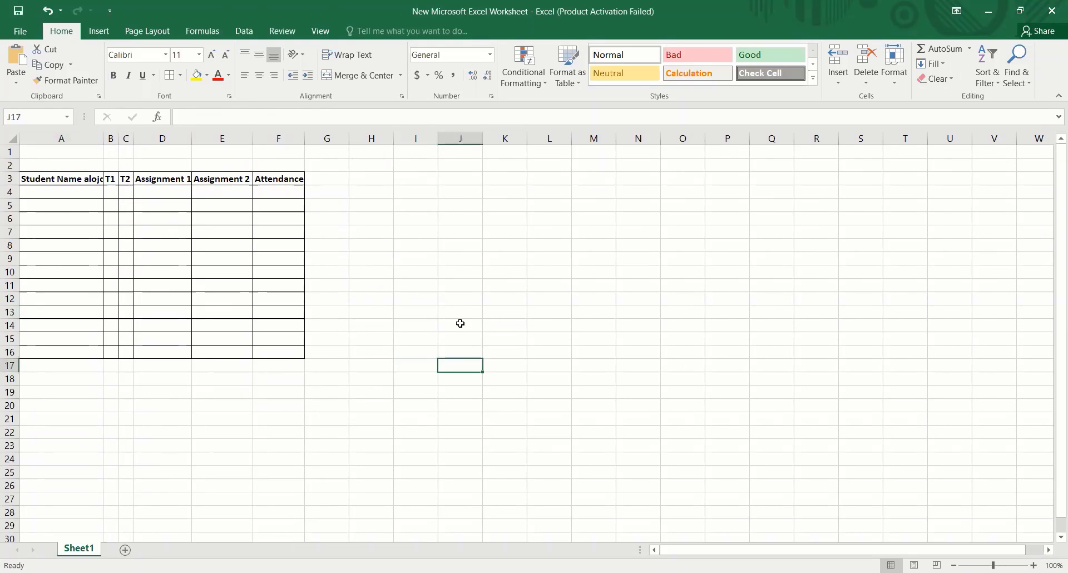
- Wrap the text in cell A3 and append "ljalahlnlkhjjljllj lalhdkljlah" to its heading
{"action": "left_click", "coordinate": [54, 178]}
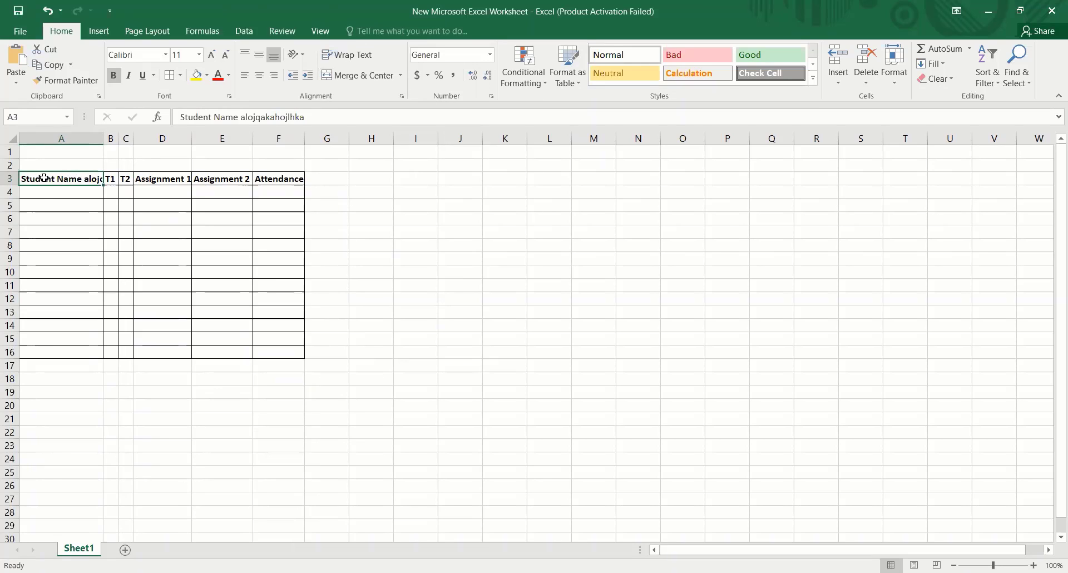
{"action": "left_click", "coordinate": [355, 63]}
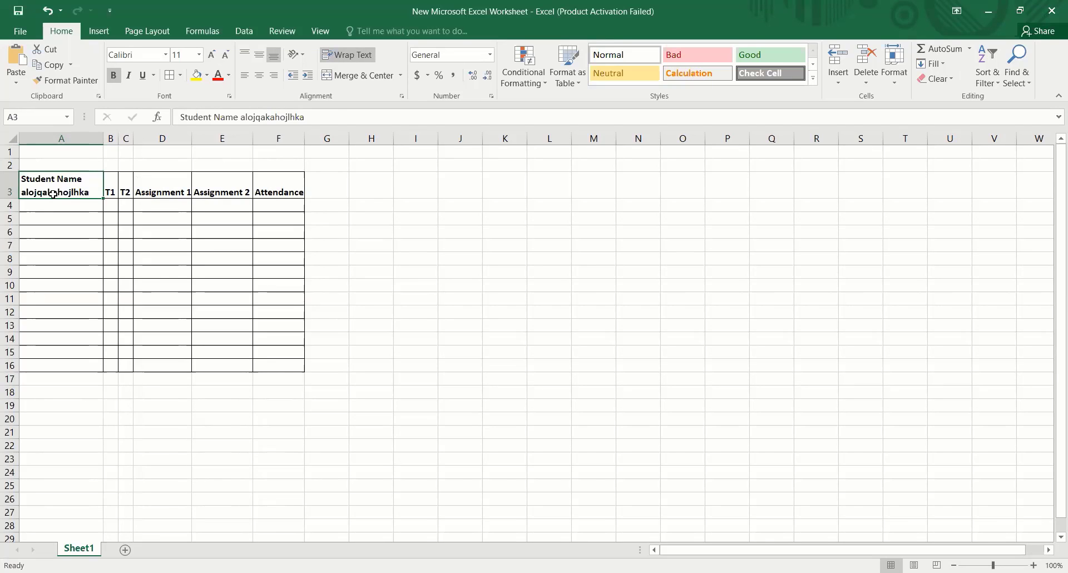
{"action": "double_click", "coordinate": [85, 192]}
{"action": "type", "text": "ljalahlnlkh"}
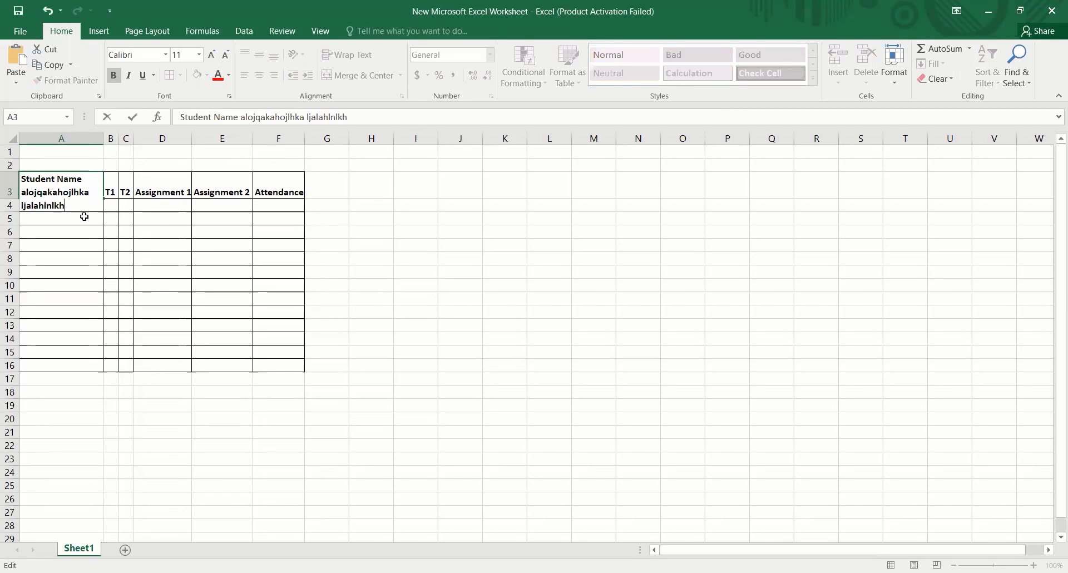
{"action": "type", "text": "jjljllj lalhdkljlah"}
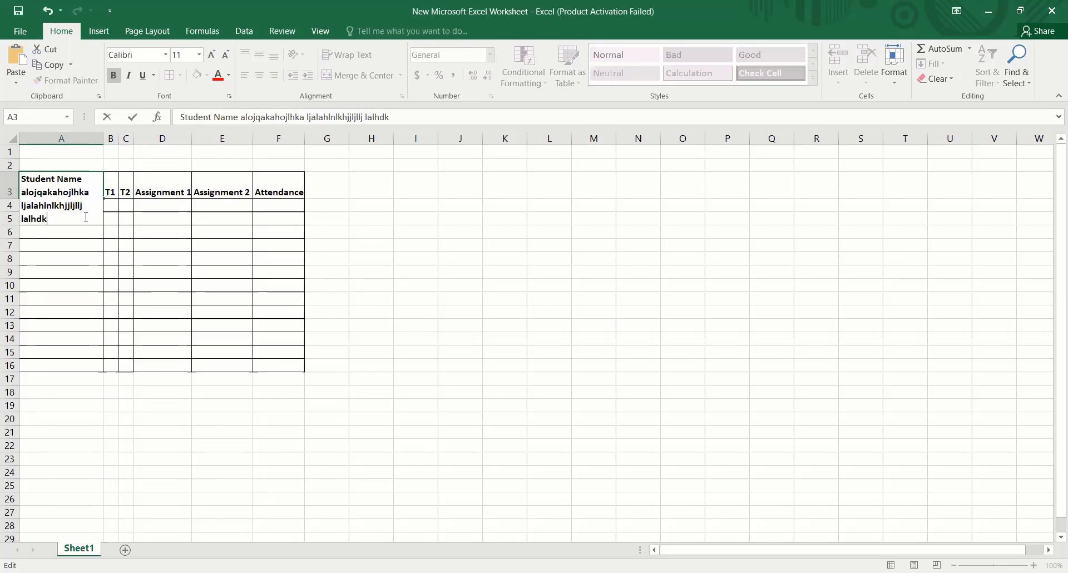
{"action": "left_click", "coordinate": [346, 287]}
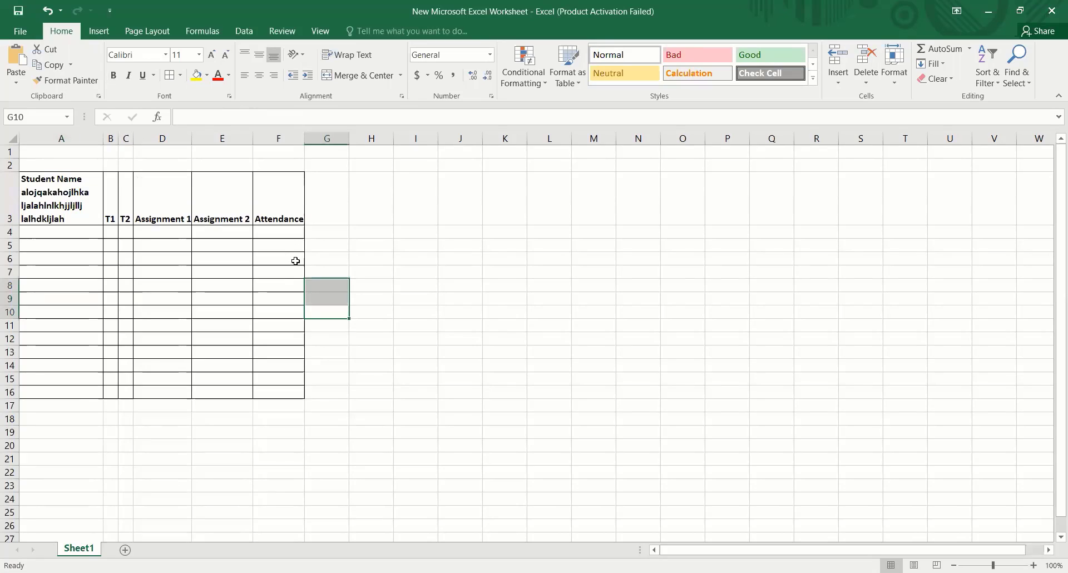
- Undo the second text addition and the text wrapping in cell A3
{"action": "left_click", "coordinate": [49, 194]}
{"action": "key", "text": "ctrl+z"}
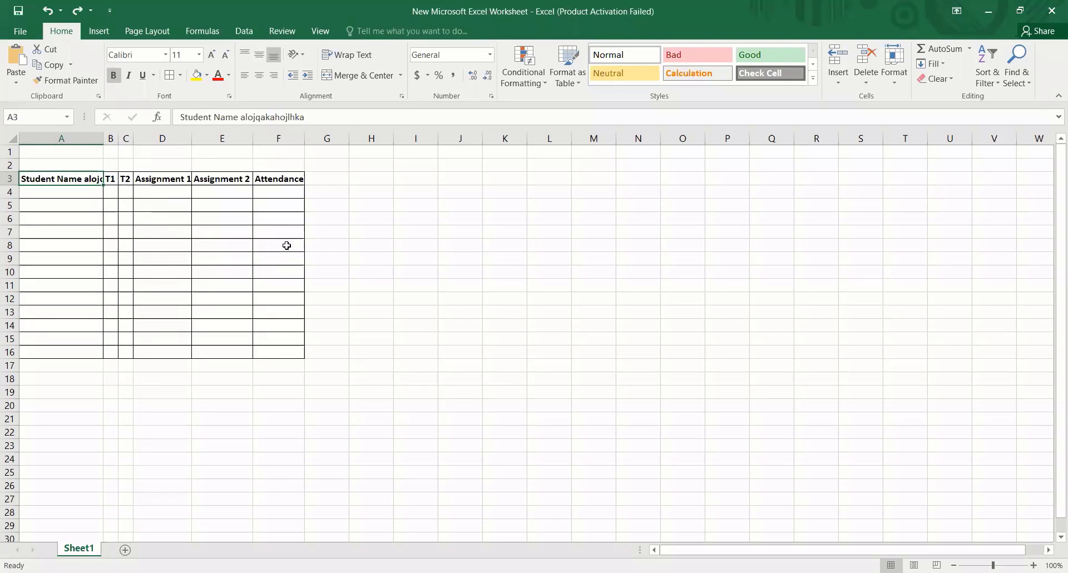
- Close the workbook containing the student table
{"action": "left_click", "coordinate": [284, 245]}
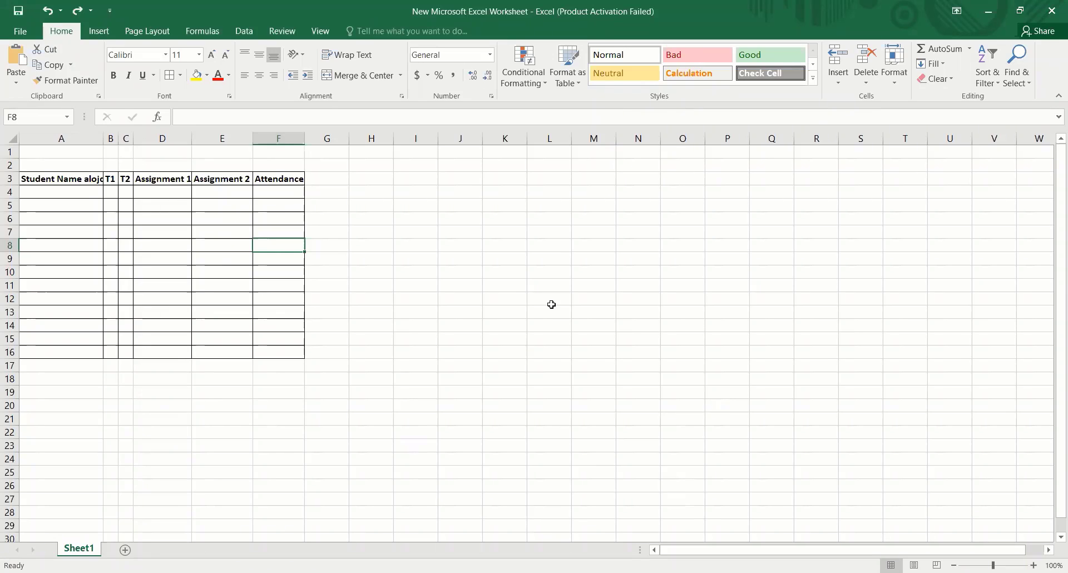
{"action": "left_click", "coordinate": [1051, 15]}
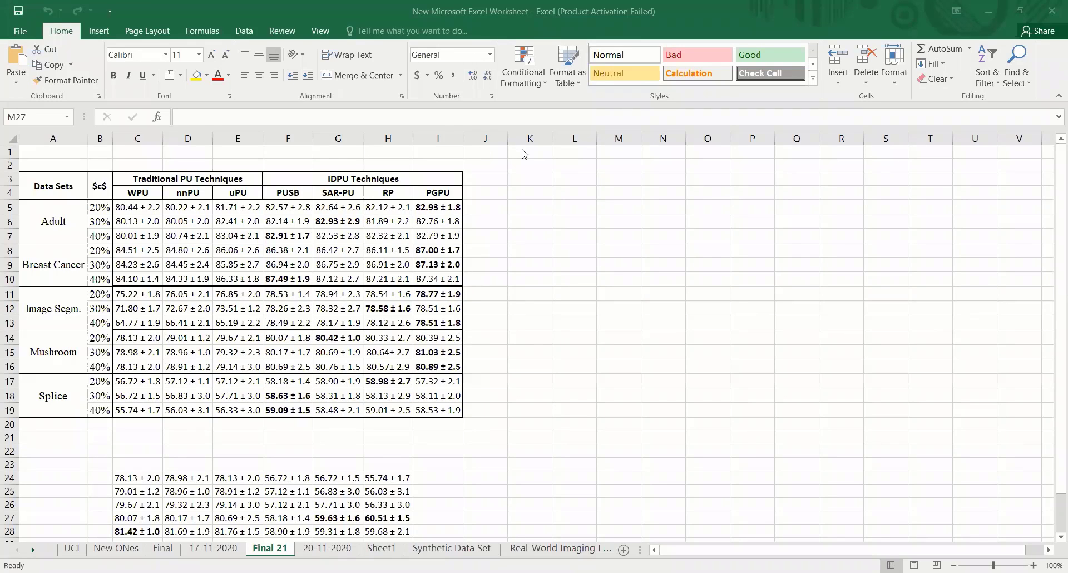
- Examine how the Data Sets, Traditional PU Techniques and Adult cells span their neighbouring rows or columns on the Final 21 sheet
{"action": "left_click", "coordinate": [35, 183]}
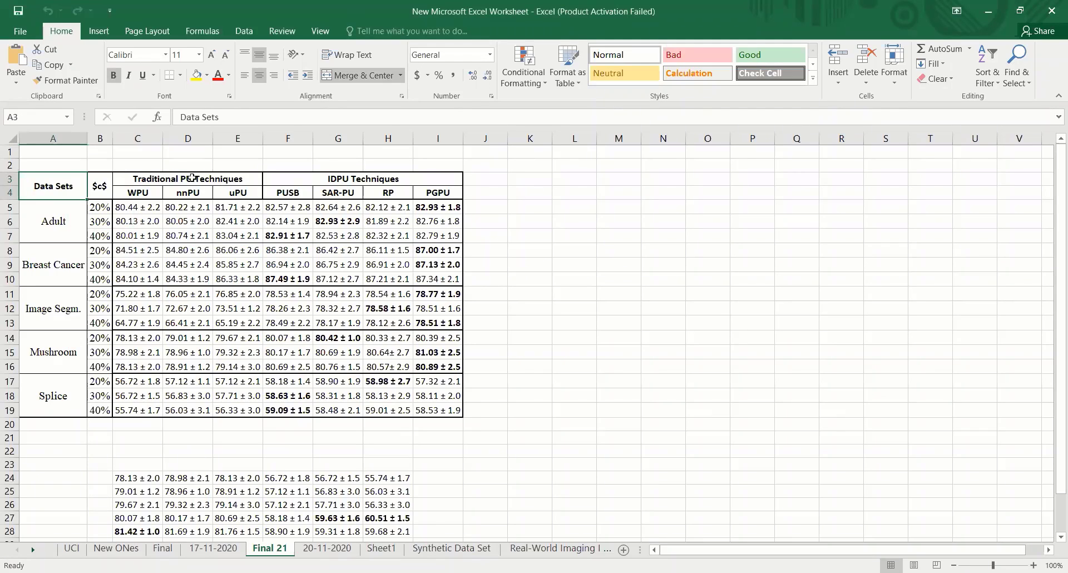
{"action": "left_click", "coordinate": [134, 180]}
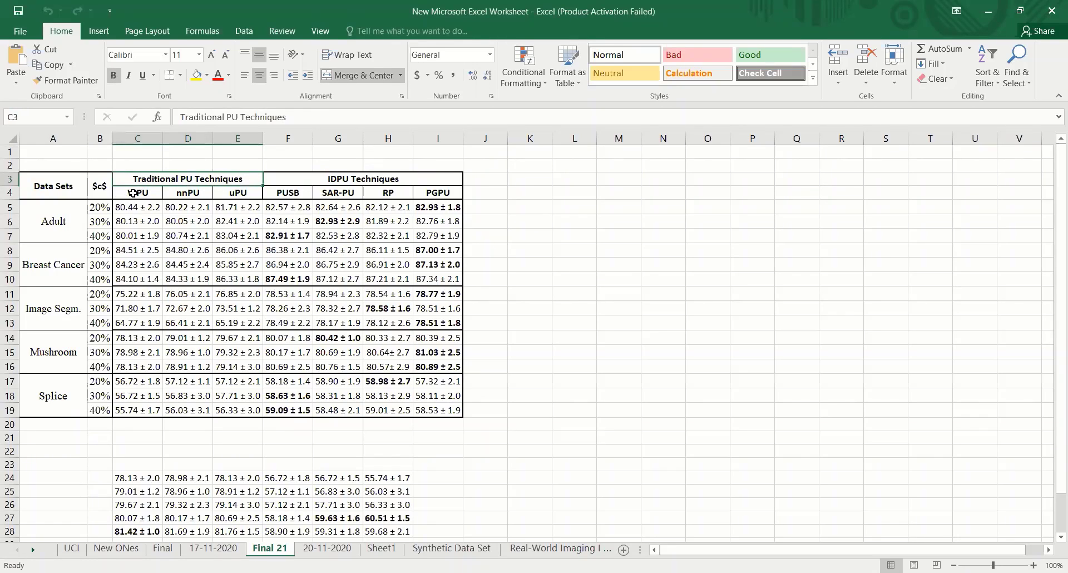
{"action": "left_click_drag", "start_coordinate": [127, 193], "coordinate": [231, 193]}
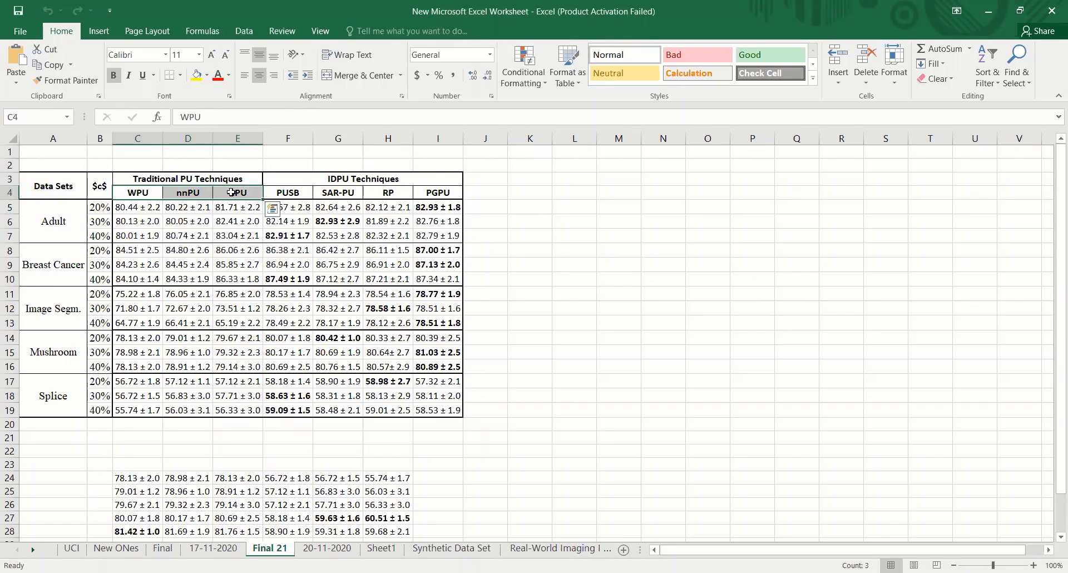
{"action": "left_click", "coordinate": [71, 207]}
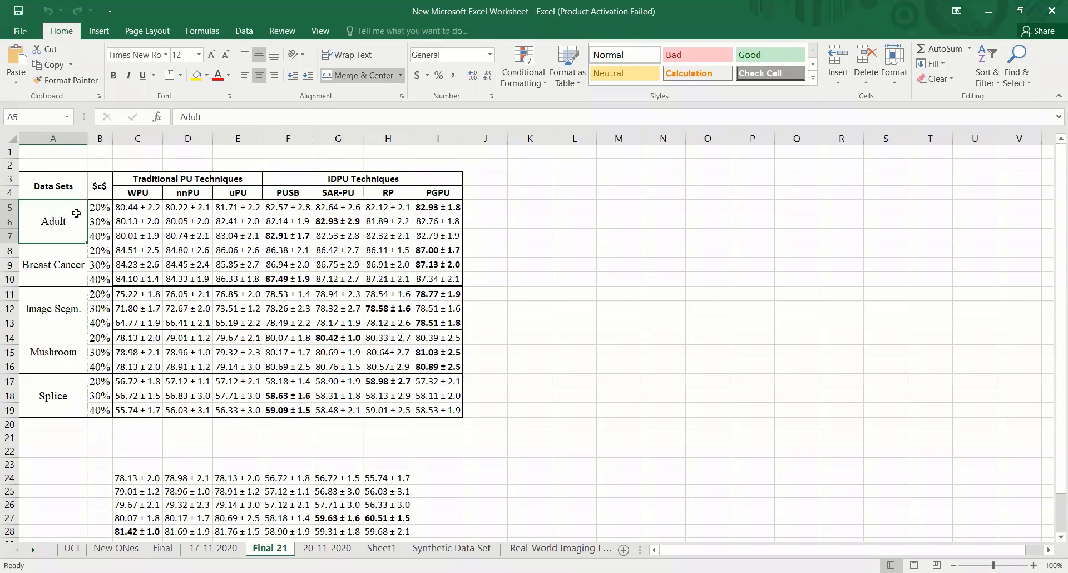
{"action": "left_click_drag", "start_coordinate": [101, 207], "coordinate": [97, 238]}
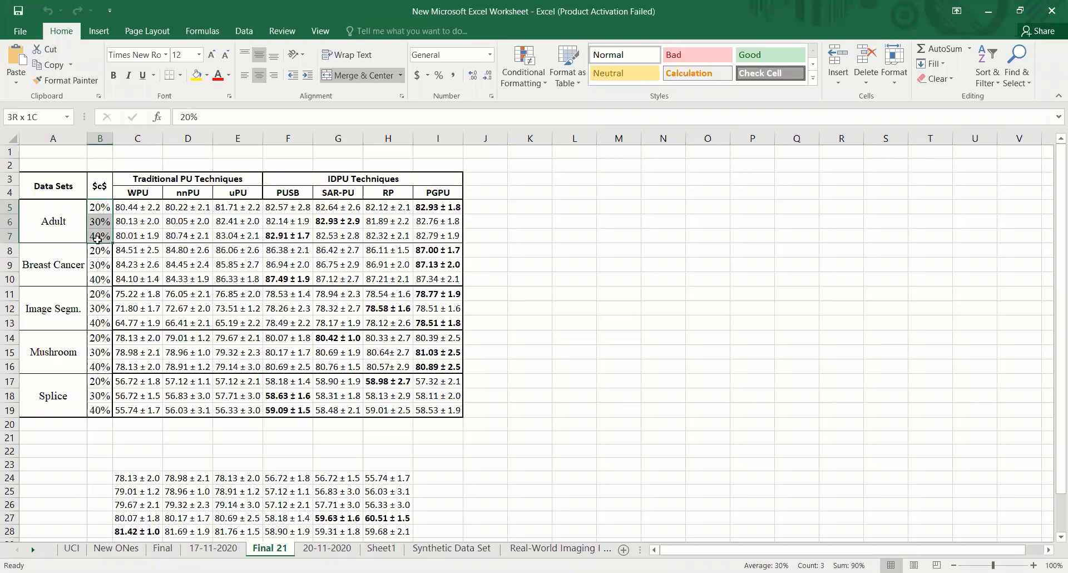
- Unmerge the Adult cell in the Data Sets column back into the separate cells A5, A6 and A7
{"action": "left_click", "coordinate": [61, 235]}
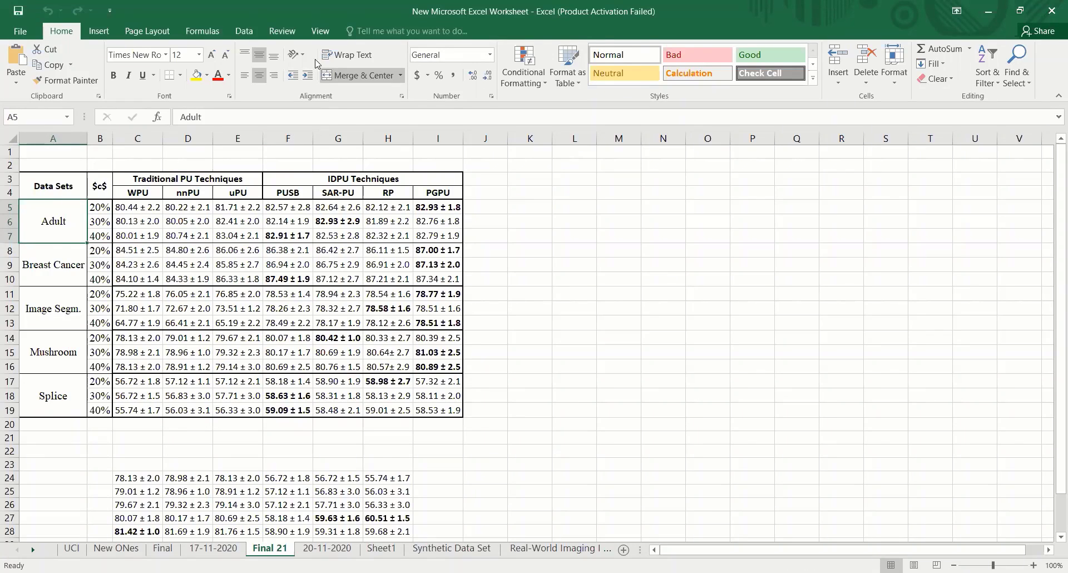
{"action": "left_click", "coordinate": [44, 239]}
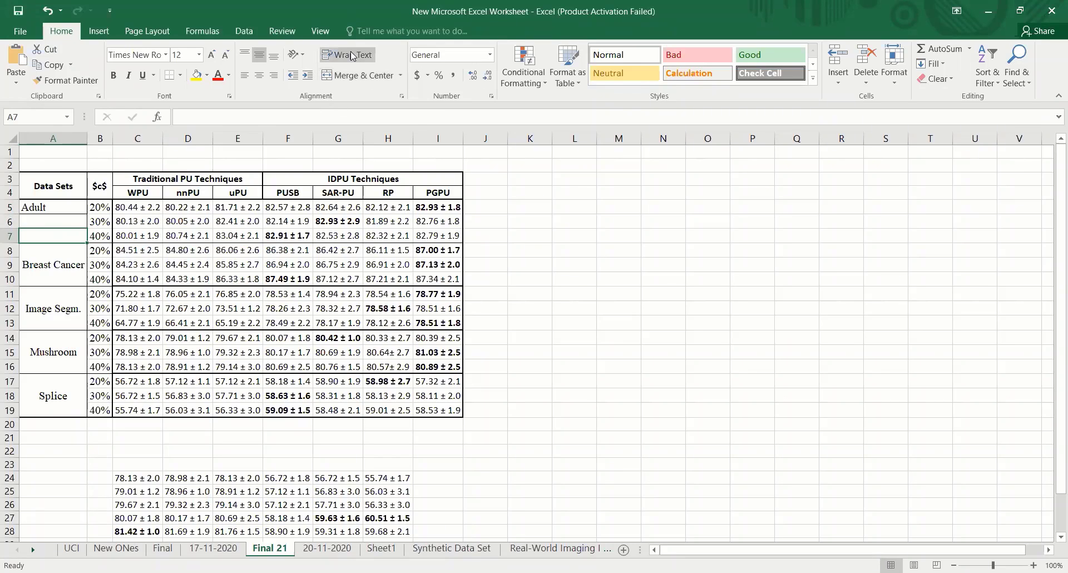
{"action": "left_click", "coordinate": [98, 250]}
- Merge and center cells A5:A7 so that Adult spans its 20%, 30% and 40% rows
{"action": "left_click_drag", "start_coordinate": [57, 205], "coordinate": [58, 238]}
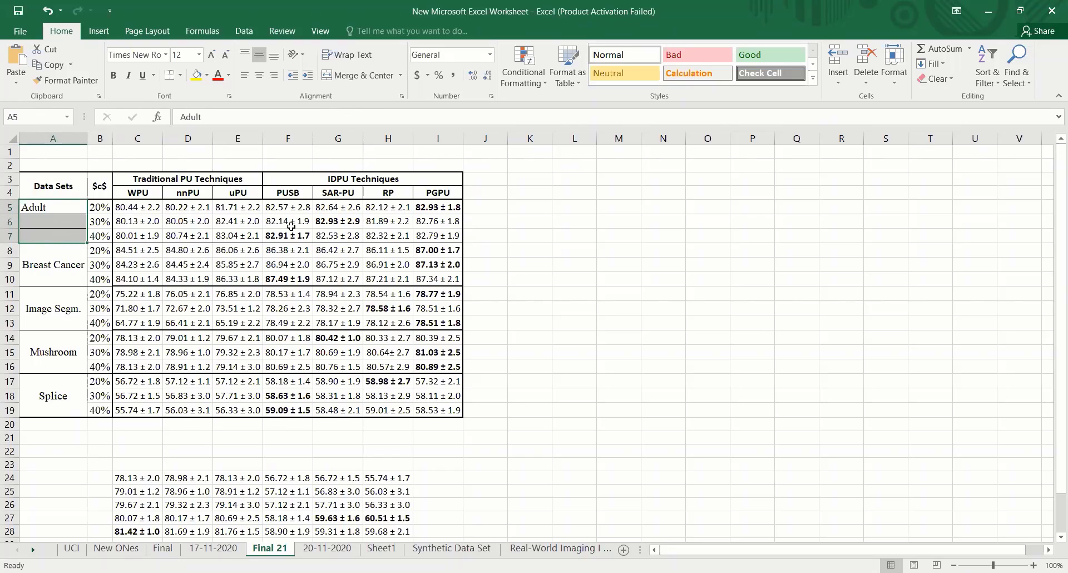
{"action": "left_click", "coordinate": [352, 81]}
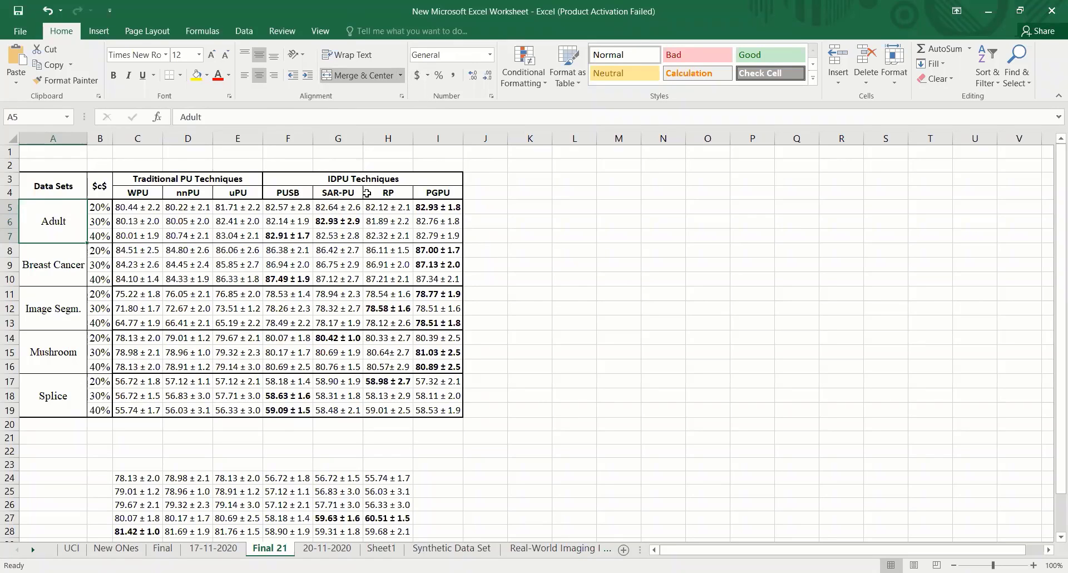
{"action": "left_click", "coordinate": [605, 460]}
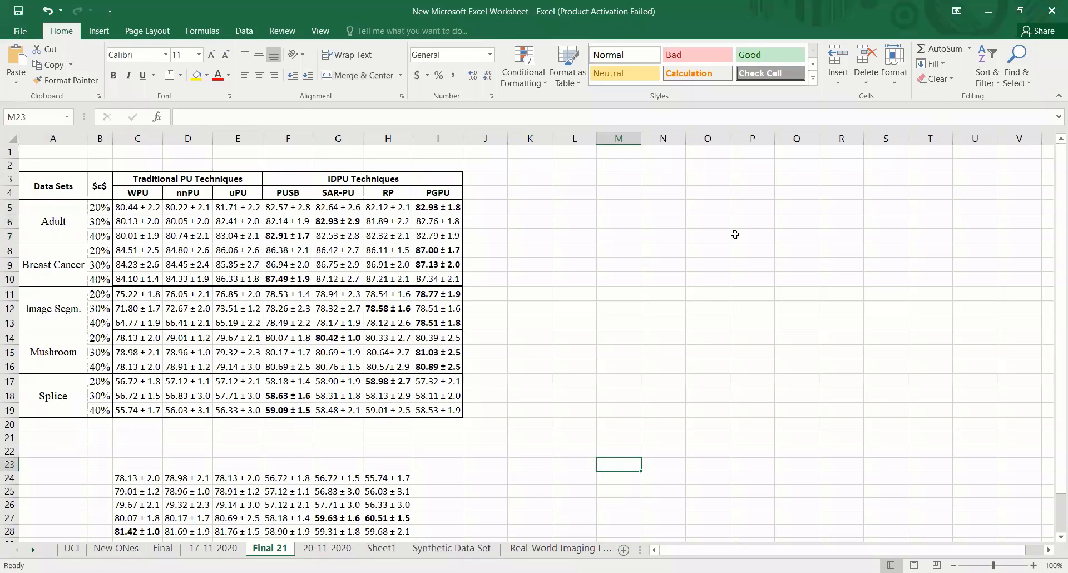
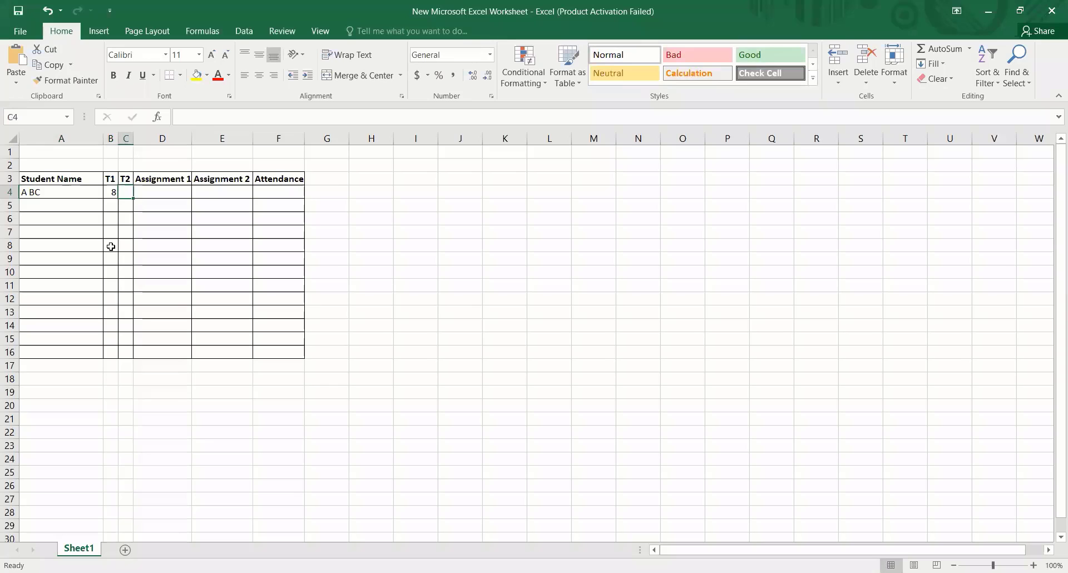
- Enter the first student's remaining marks in row 4: T2 7, Assignment 1 4.5, Assignment 2 3.5 and Attendance 4
{"action": "type", "text": "7"}
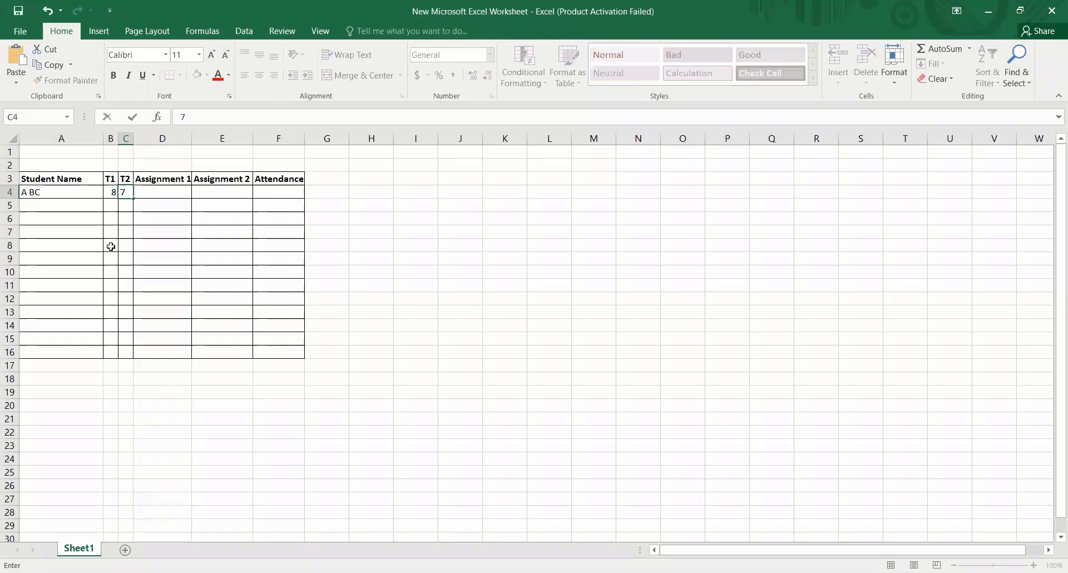
{"action": "key", "text": "Tab"}
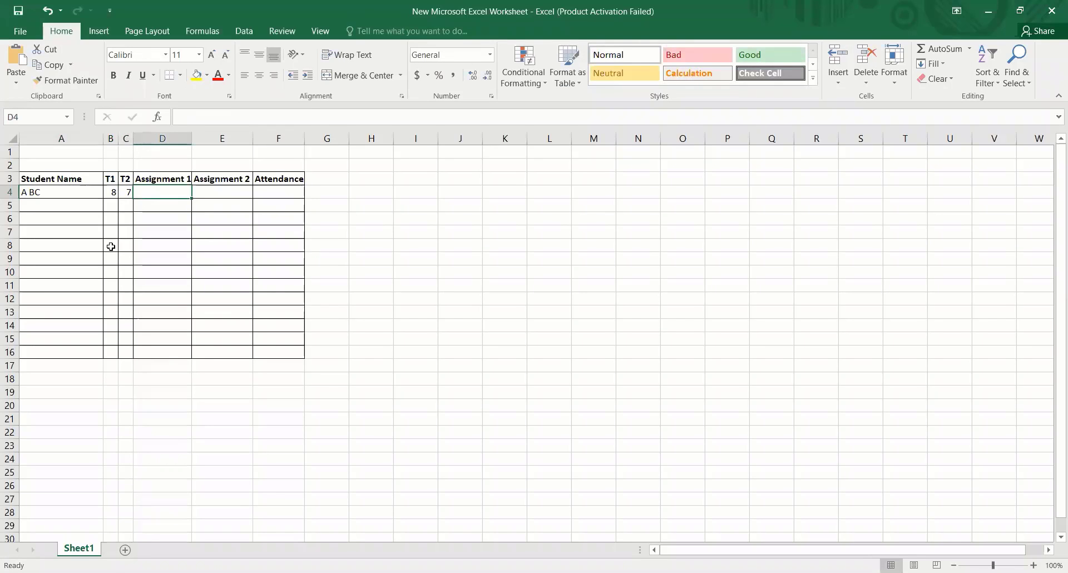
{"action": "type", "text": "45"}
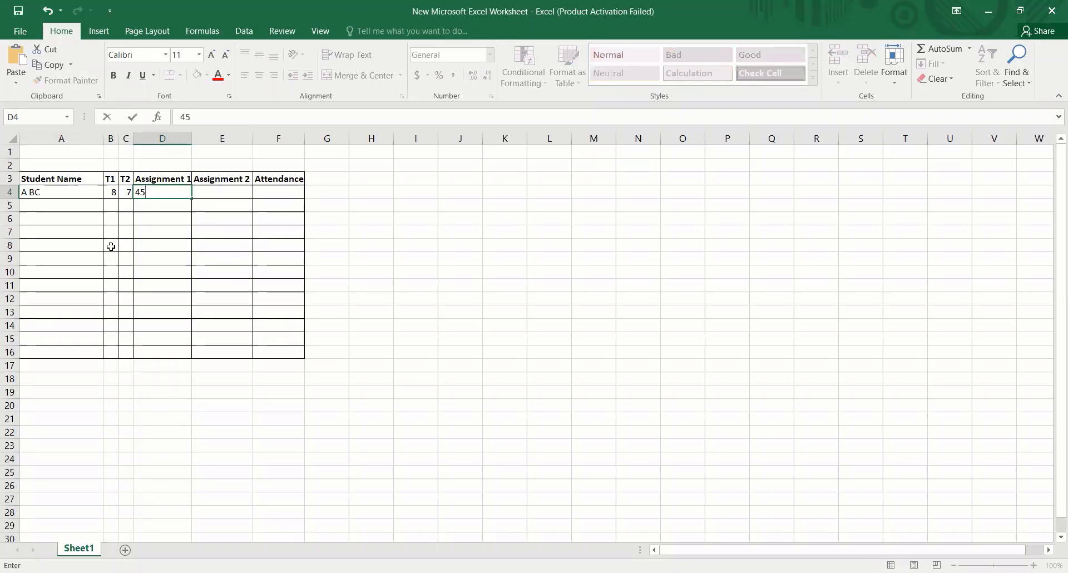
{"action": "key", "text": "BackSpace"}
{"action": "type", "text": ".5"}
{"action": "left_click", "coordinate": [227, 190]}
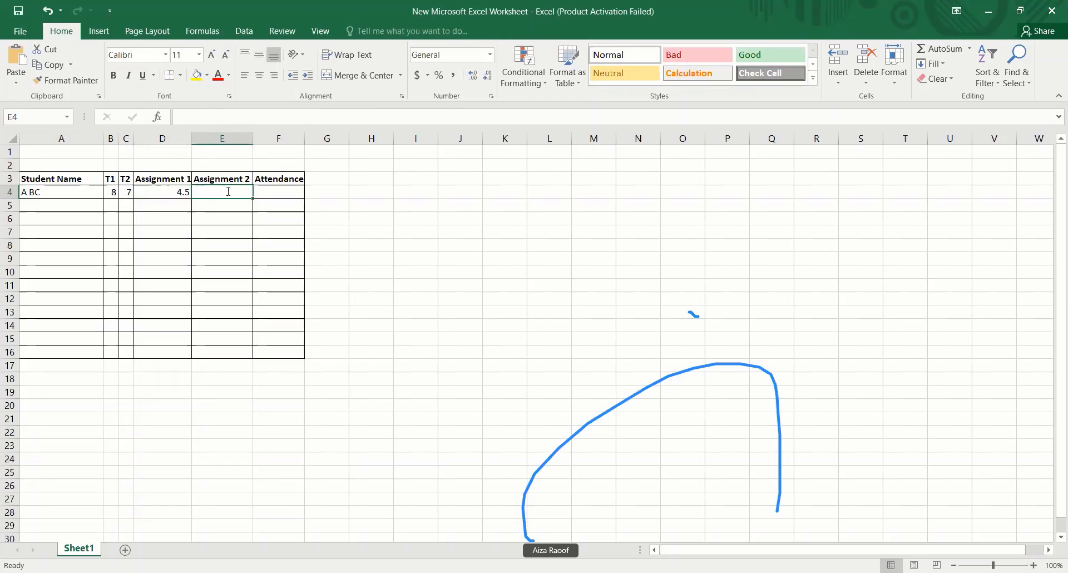
{"action": "type", "text": "3.5"}
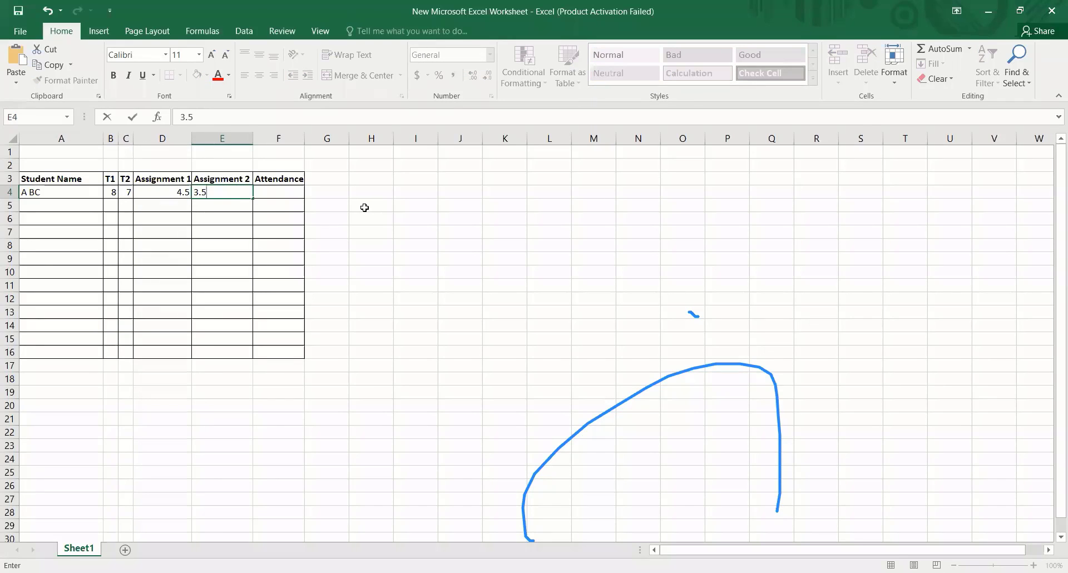
{"action": "left_click", "coordinate": [366, 208]}
{"action": "left_click", "coordinate": [291, 194]}
{"action": "type", "text": "4"}
{"action": "left_click", "coordinate": [387, 261]}
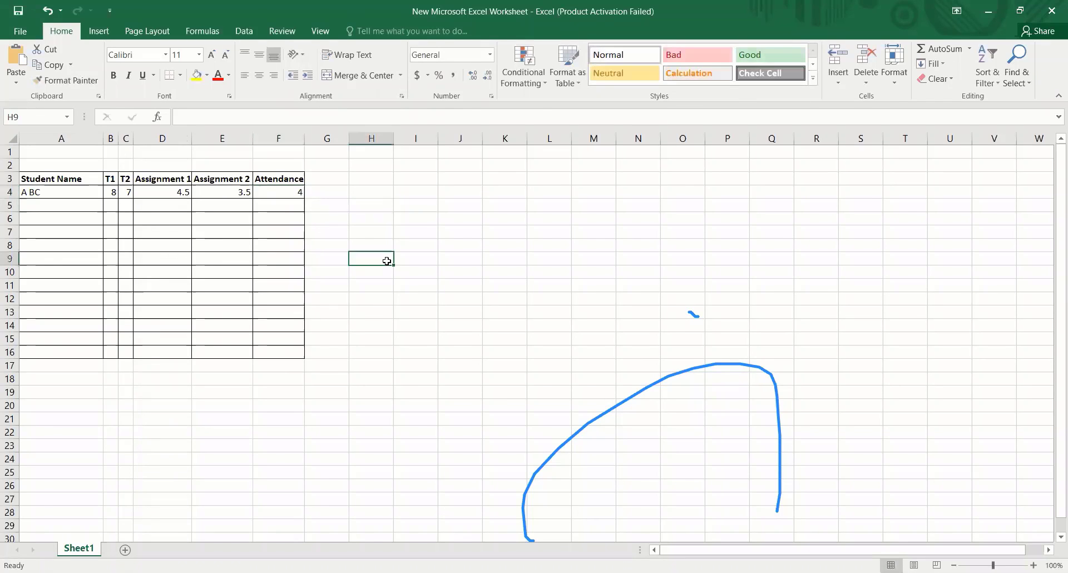
- Add the heading "total marks" in cell G3, next to the Attendance heading
{"action": "left_click", "coordinate": [325, 182]}
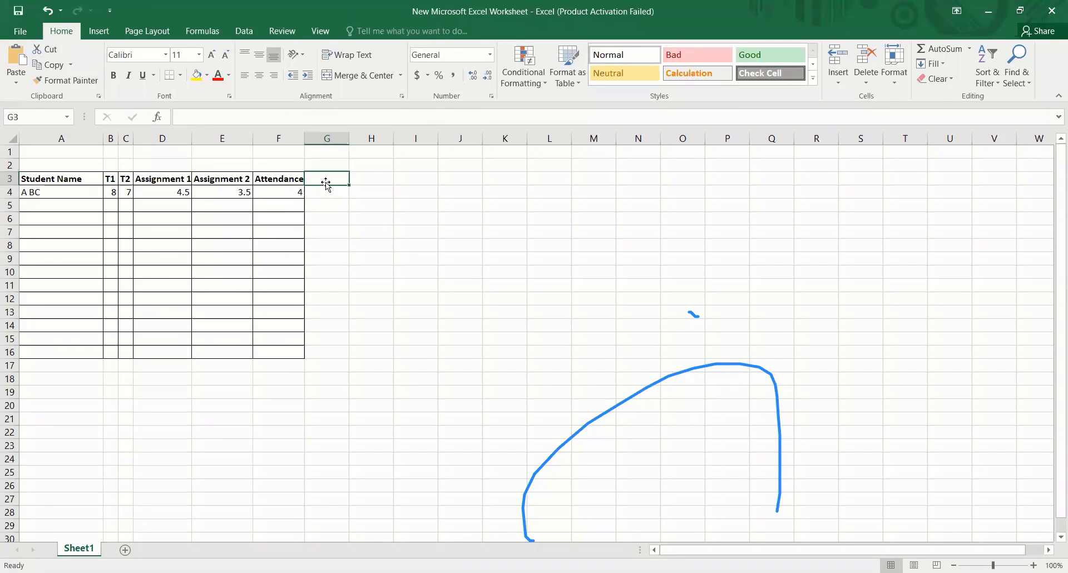
{"action": "type", "text": "tO"}
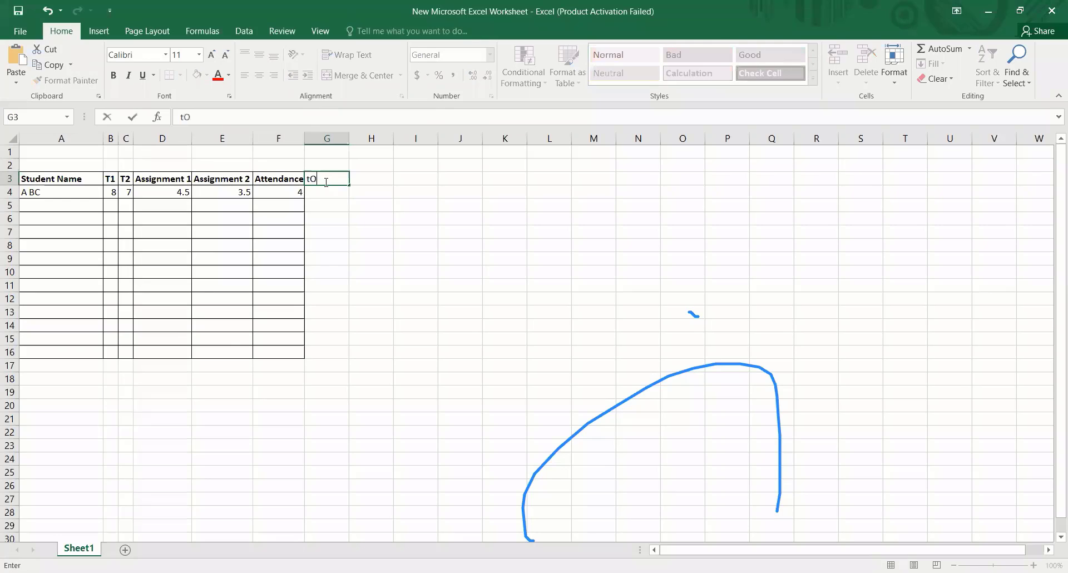
{"action": "key", "text": "BackSpace"}
{"action": "type", "text": "tot"}
{"action": "key", "text": "BackSpace"}
{"action": "key", "text": "BackSpace"}
{"action": "key", "text": "BackSpace"}
{"action": "type", "text": "total marks"}
{"action": "left_click", "coordinate": [376, 241]}
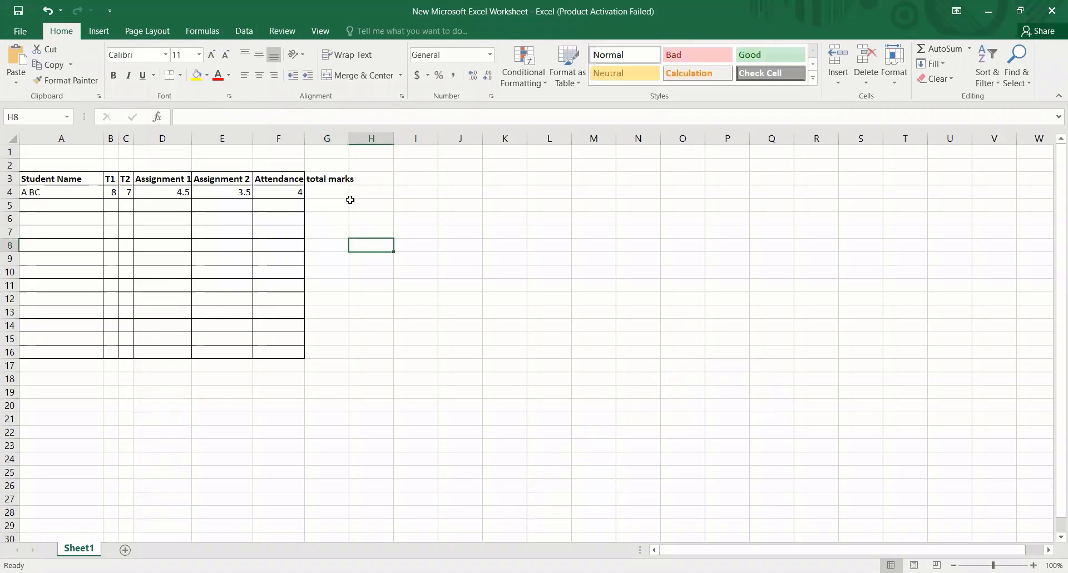
- Apply all borders to G3:G16 and autofit column G to the width of its heading
{"action": "left_click", "coordinate": [280, 182]}
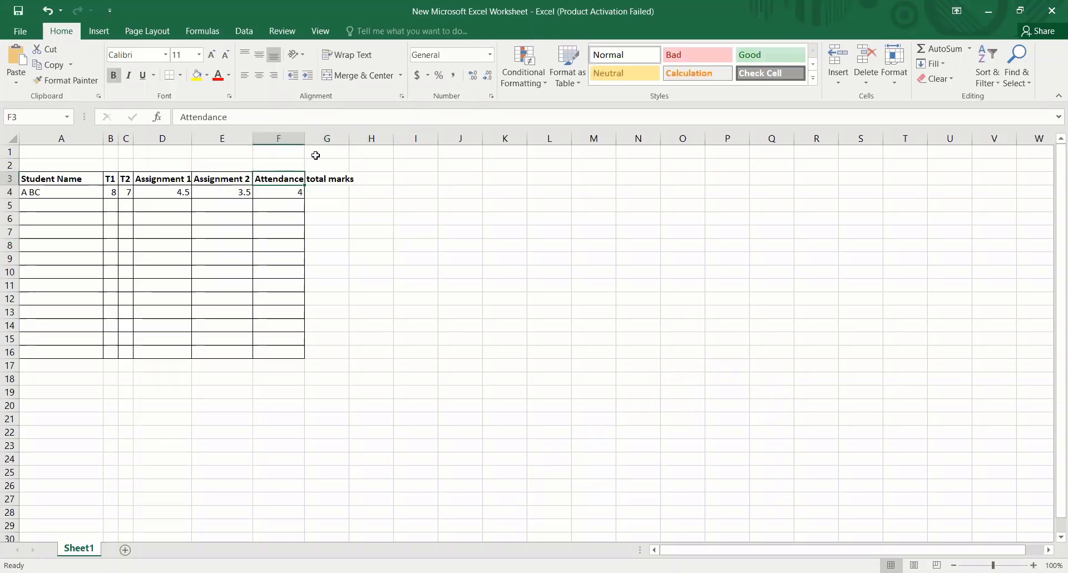
{"action": "left_click_drag", "start_coordinate": [315, 177], "coordinate": [326, 353]}
{"action": "left_click", "coordinate": [180, 75]}
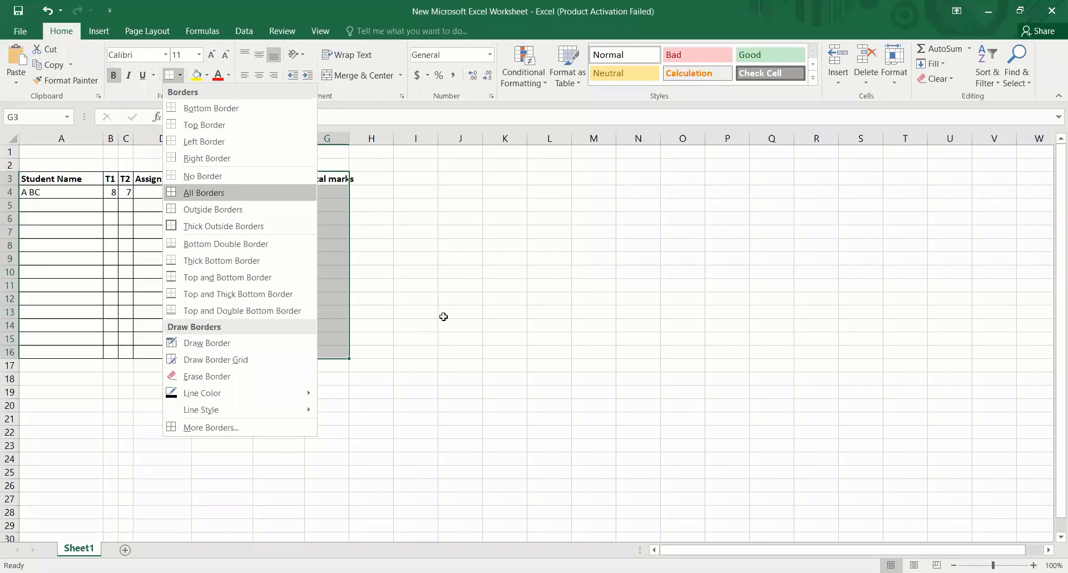
{"action": "left_click", "coordinate": [178, 193]}
{"action": "left_click", "coordinate": [442, 313]}
{"action": "double_click", "coordinate": [346, 137]}
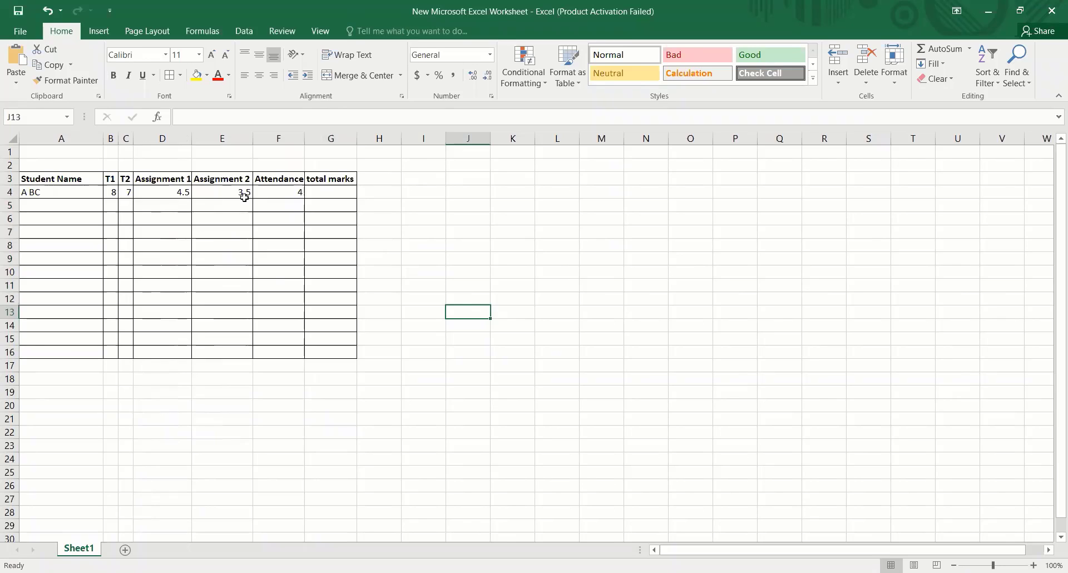
- Calculate the student's total marks in G4 with the formula =B4+C4+D4+E4+F4
{"action": "left_click", "coordinate": [325, 191]}
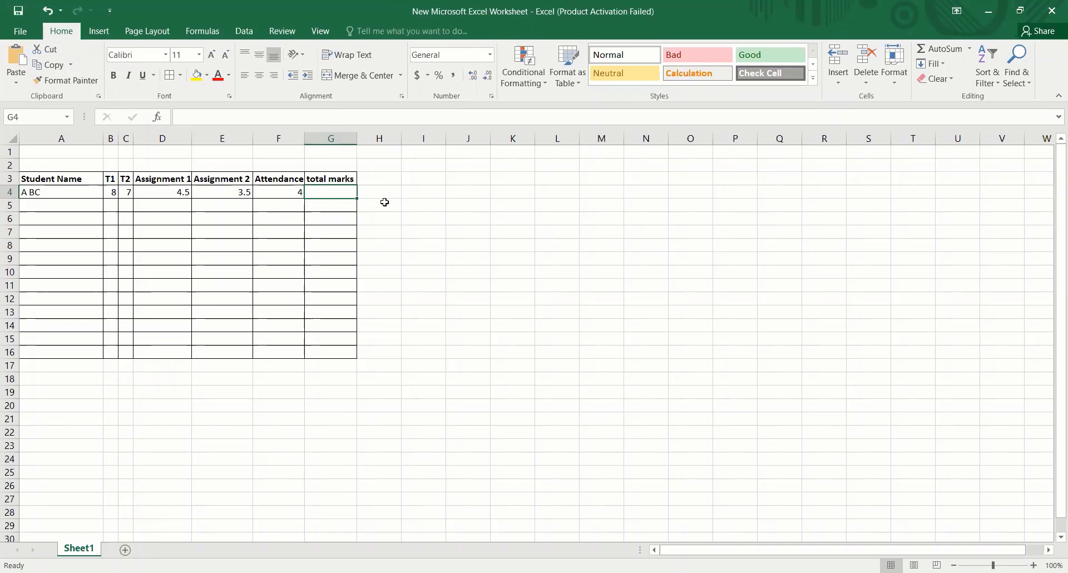
{"action": "type", "text": "="}
{"action": "left_click", "coordinate": [218, 118]}
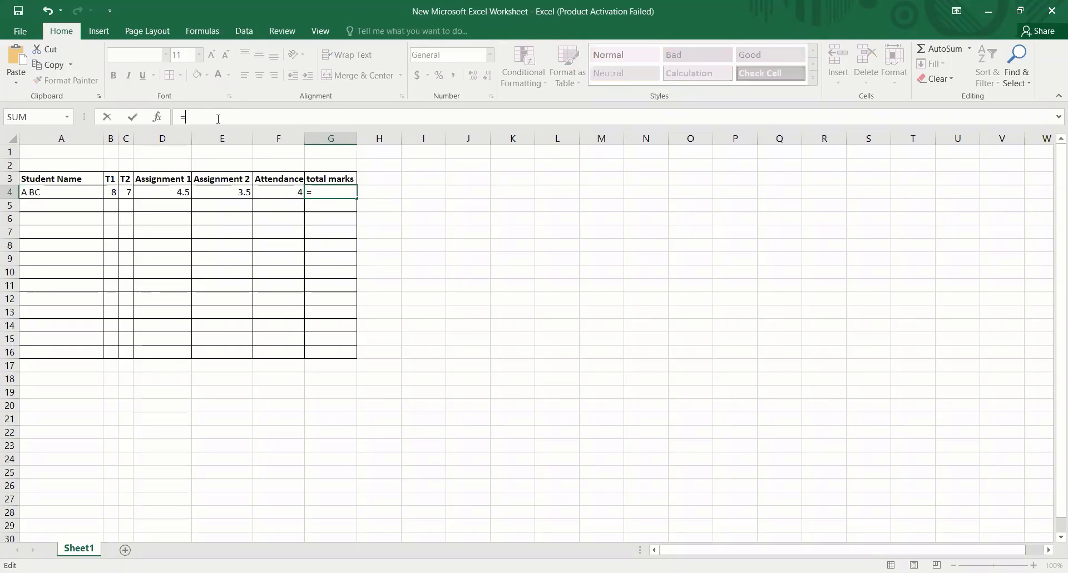
{"action": "left_click", "coordinate": [113, 191]}
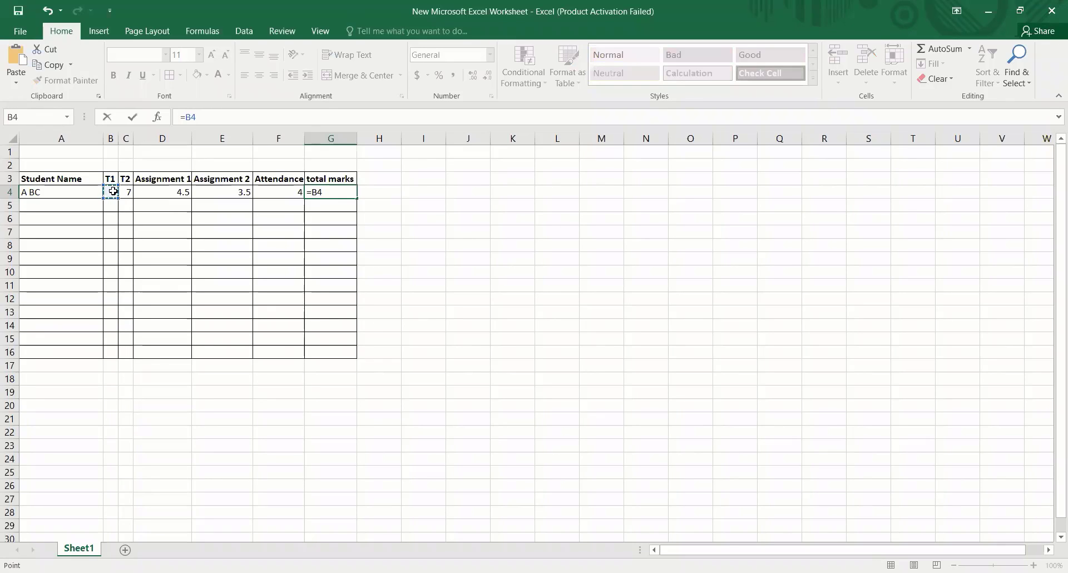
{"action": "type", "text": "+"}
{"action": "left_click", "coordinate": [127, 193]}
{"action": "type", "text": "+"}
{"action": "left_click", "coordinate": [157, 191]}
{"action": "type", "text": "+"}
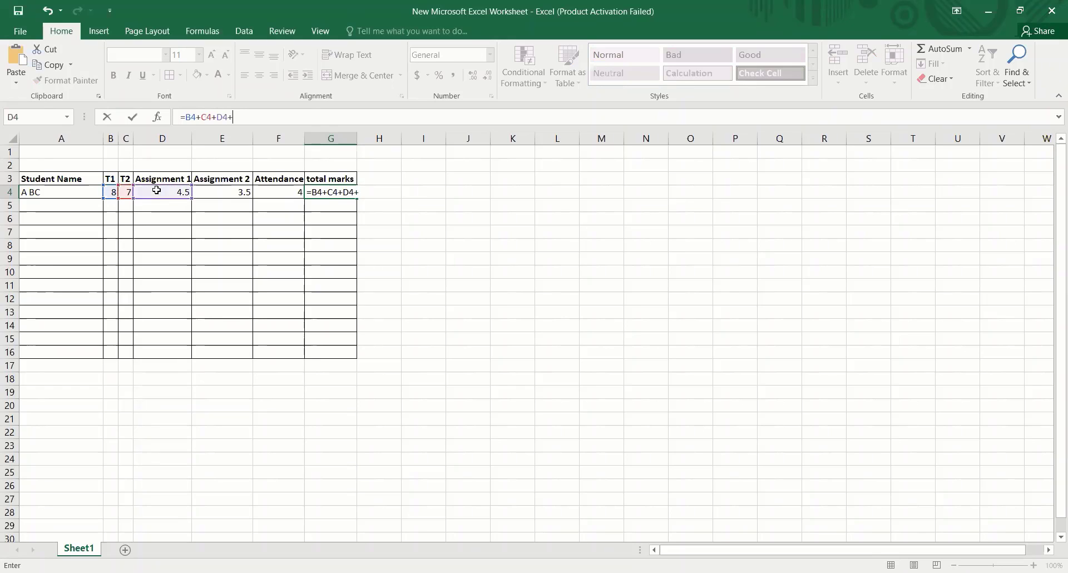
{"action": "left_click", "coordinate": [204, 194]}
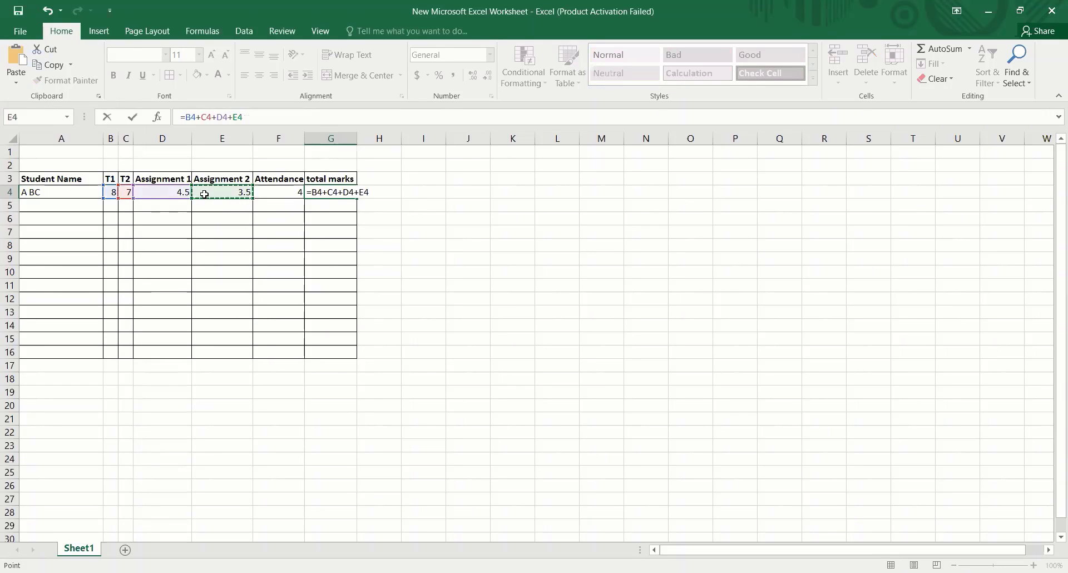
{"action": "type", "text": "+"}
{"action": "left_click", "coordinate": [270, 193]}
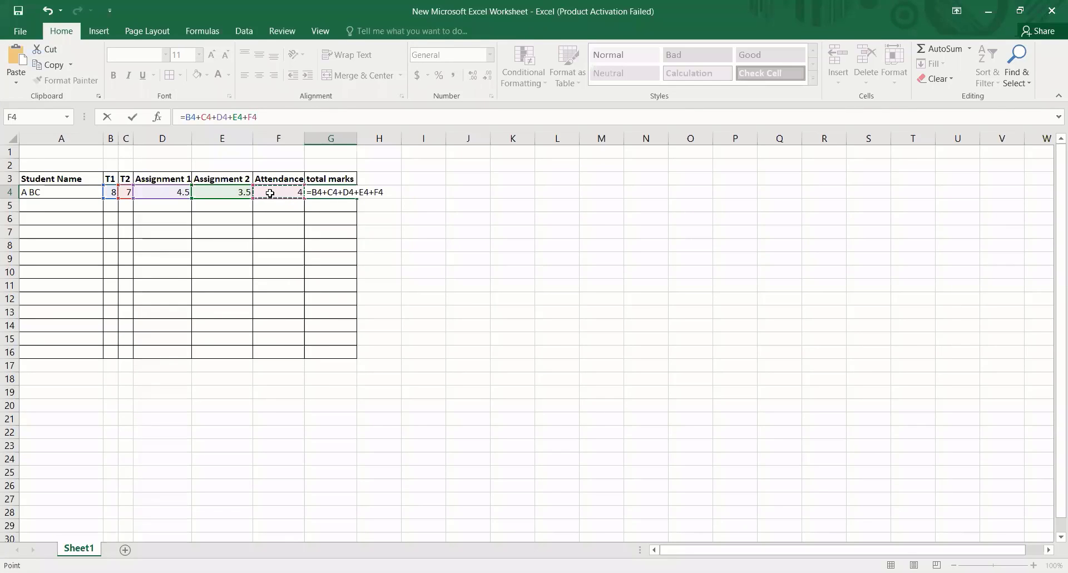
{"action": "key", "text": "Return"}
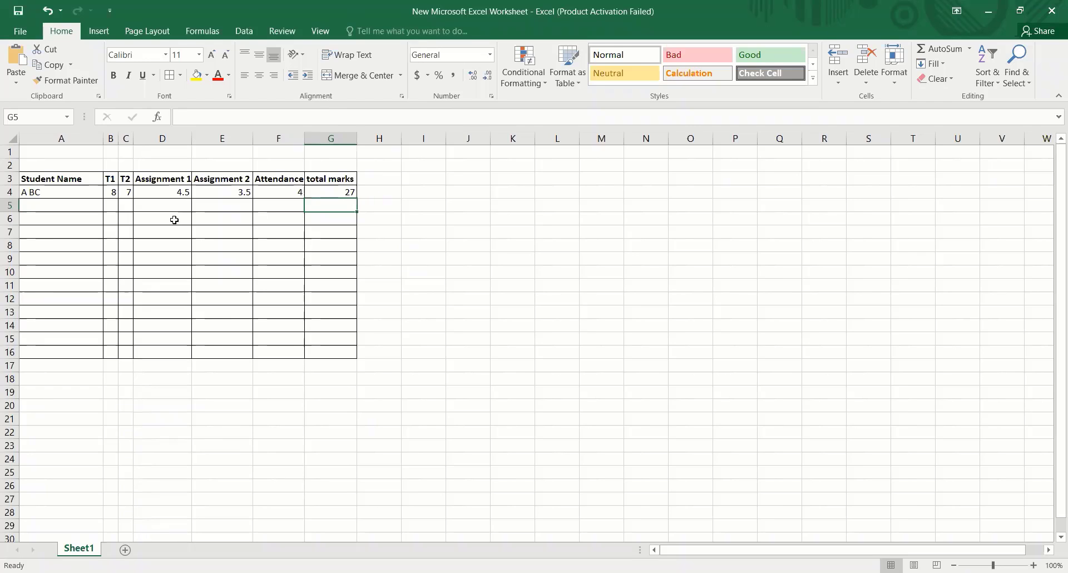
- Try to multiply the T1 mark by 5 in H4 with the formula =B4X5
{"action": "left_click", "coordinate": [130, 193]}
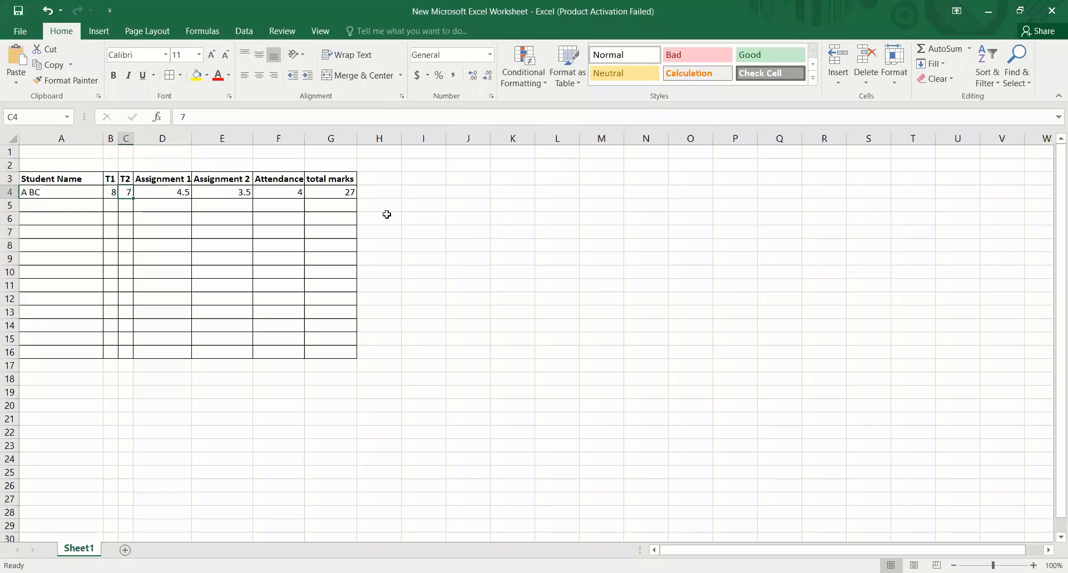
{"action": "left_click", "coordinate": [371, 192]}
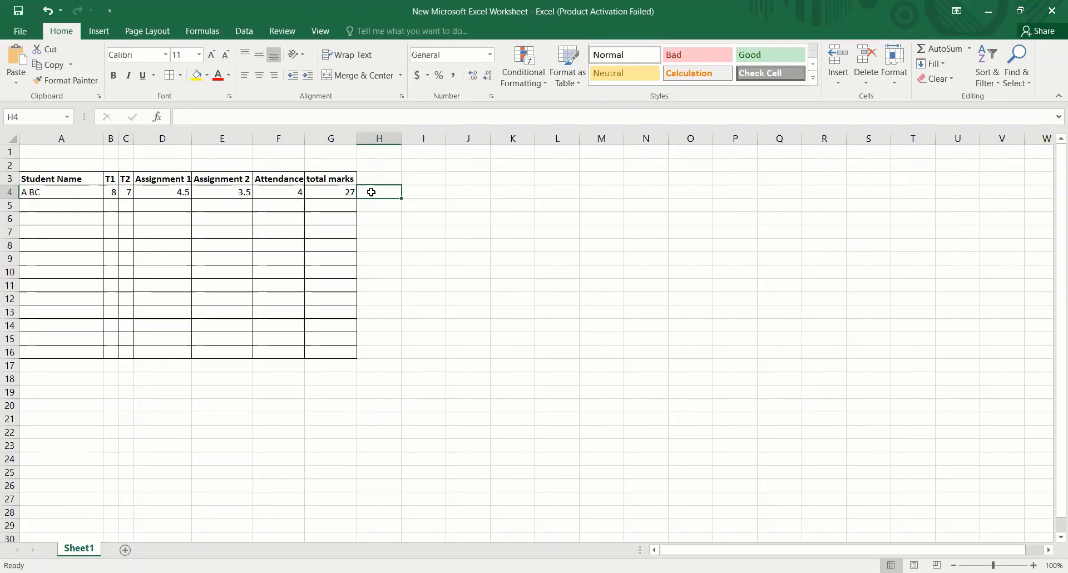
{"action": "type", "text": "="}
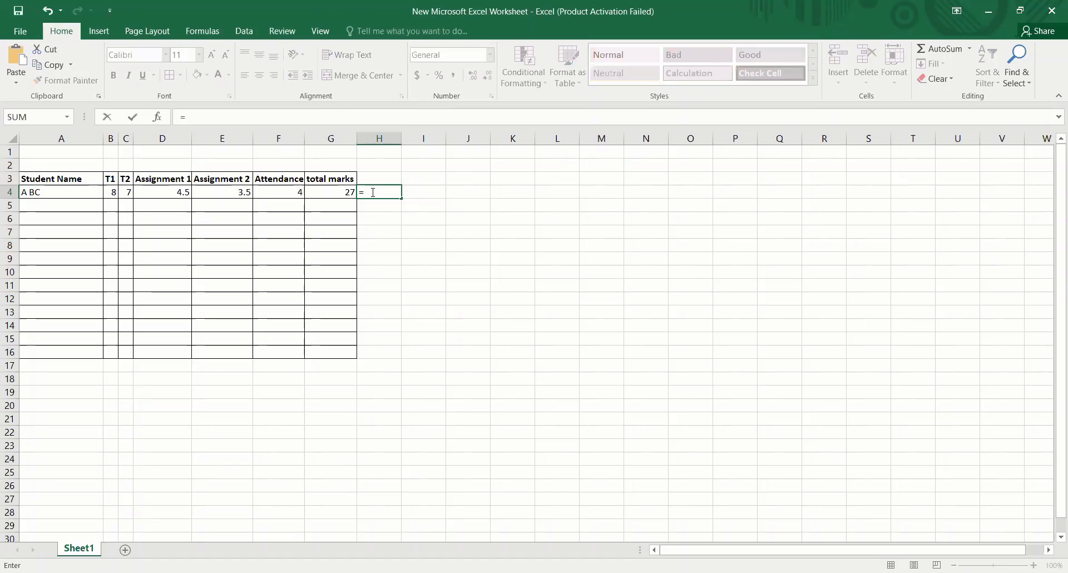
{"action": "left_click", "coordinate": [111, 192]}
{"action": "left_click", "coordinate": [230, 119]}
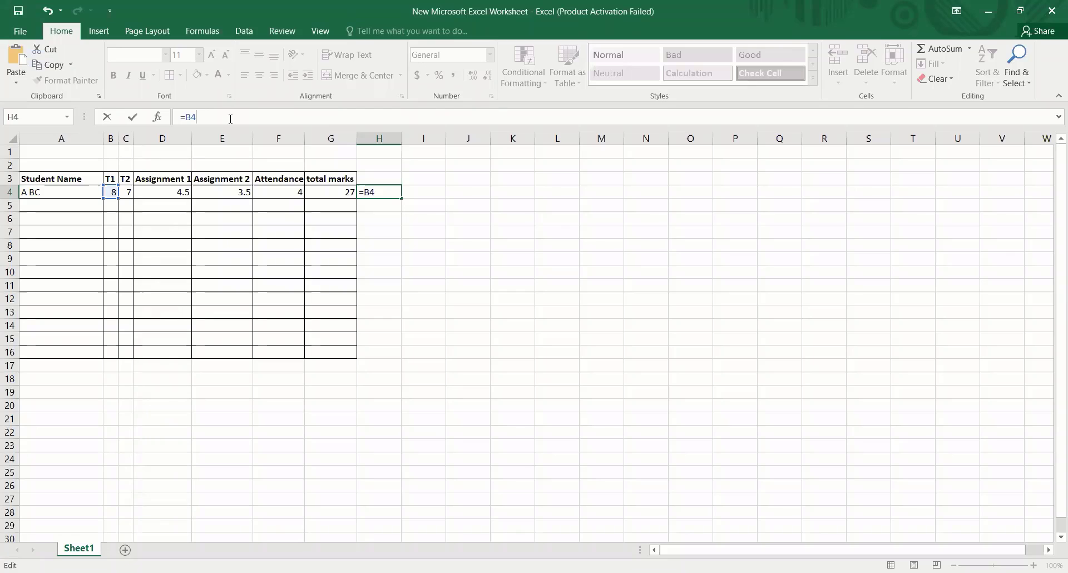
{"action": "type", "text": "X"}
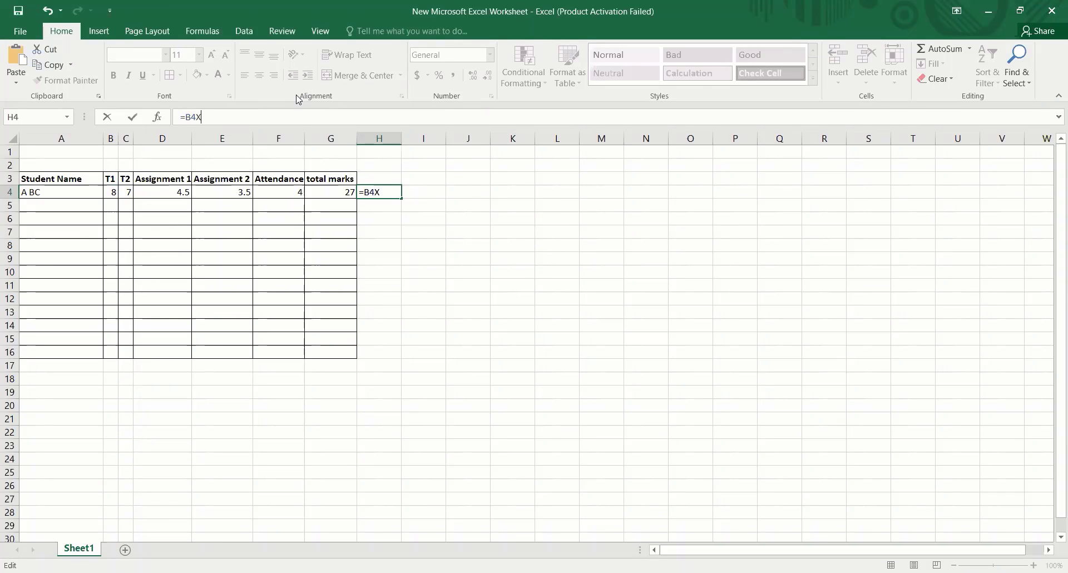
{"action": "type", "text": "5"}
{"action": "key", "text": "Return"}
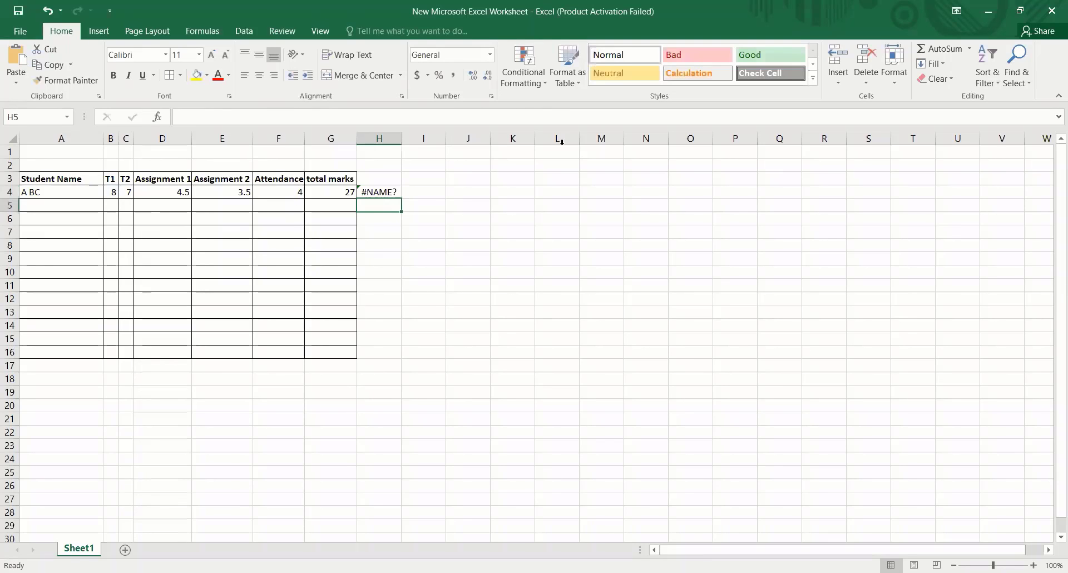
- Clear the multiplication formula from cell H4
{"action": "left_click", "coordinate": [263, 124]}
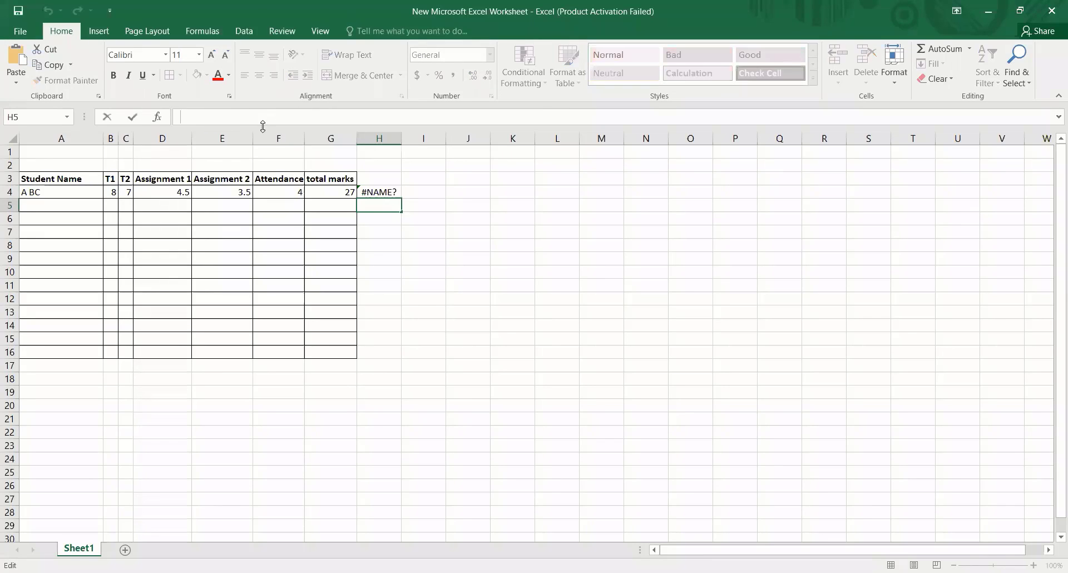
{"action": "left_click", "coordinate": [365, 190]}
{"action": "key", "text": "Delete"}
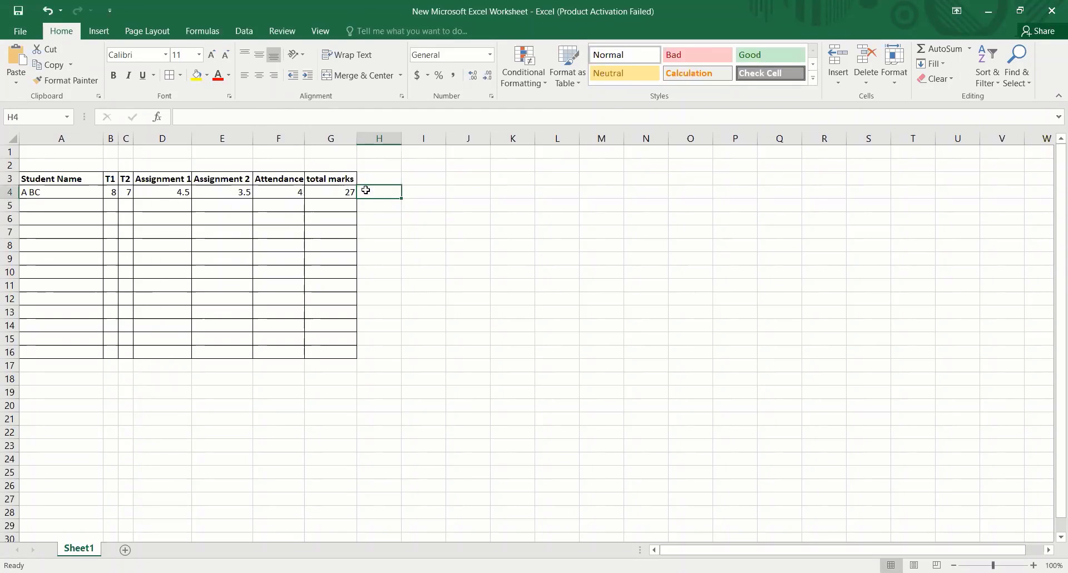
- Subtract the T2 mark from the total marks in H4 with the formula =G4-C4, and check the formulas in G4 and H4
{"action": "left_click", "coordinate": [334, 193]}
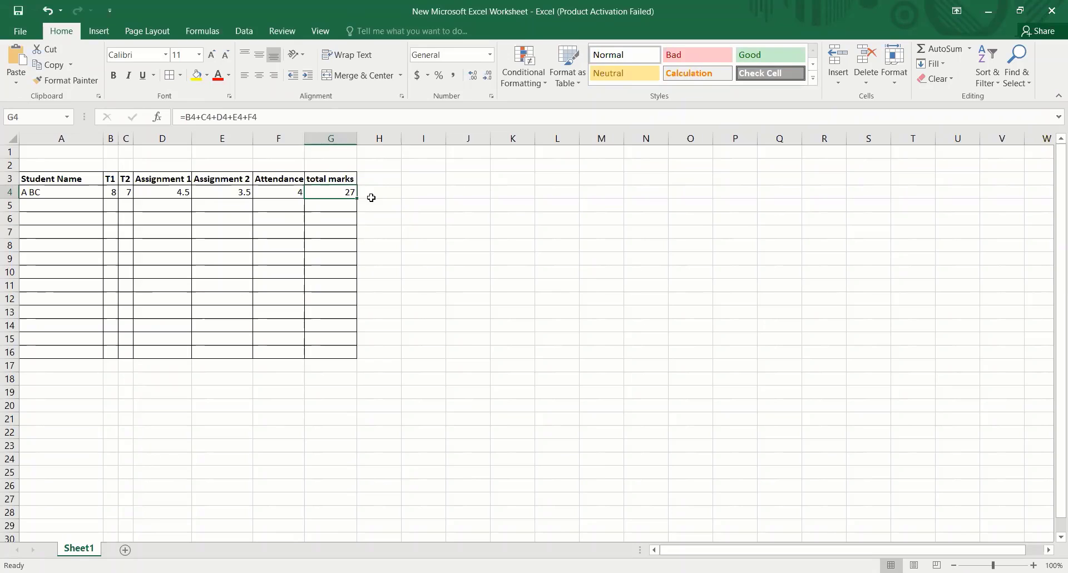
{"action": "left_click", "coordinate": [379, 193]}
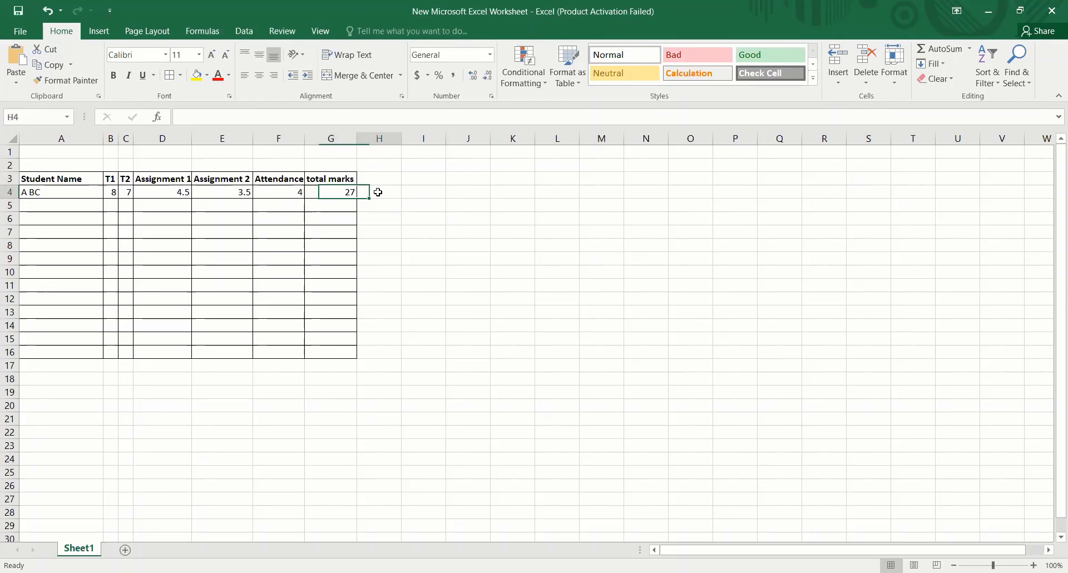
{"action": "type", "text": "="}
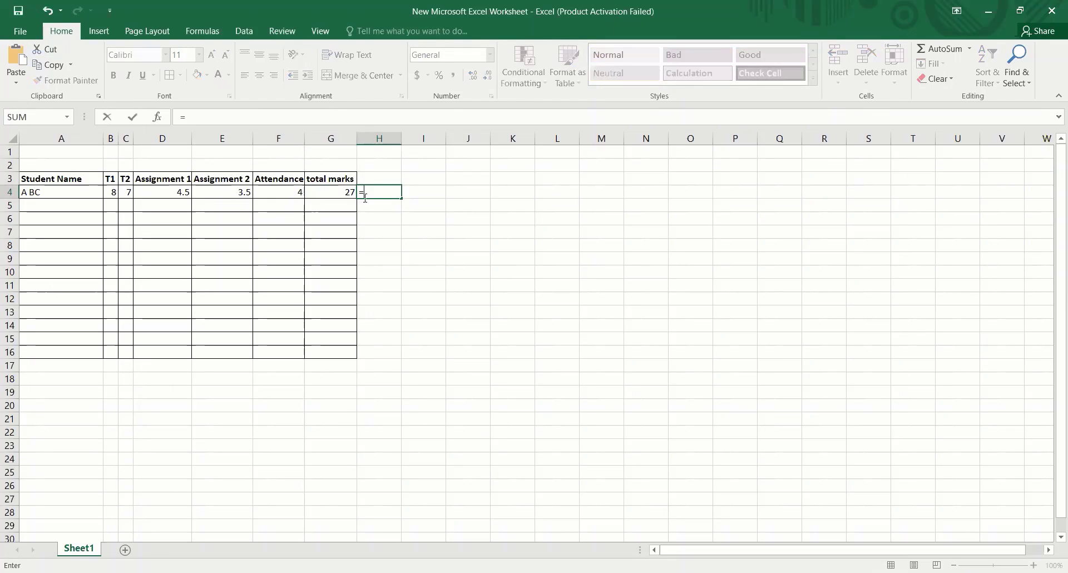
{"action": "left_click", "coordinate": [335, 193]}
{"action": "type", "text": "-"}
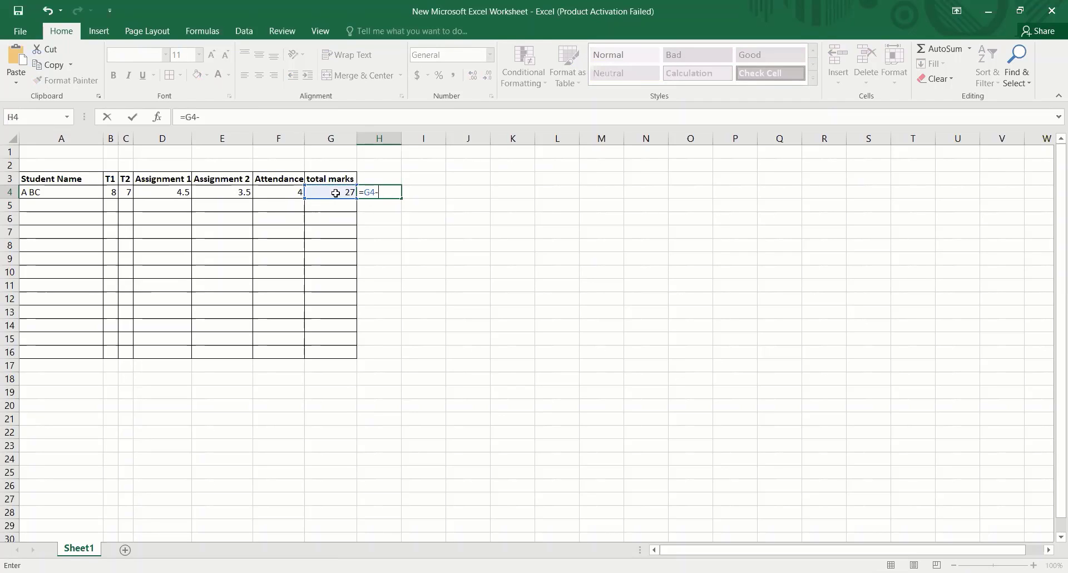
{"action": "left_click", "coordinate": [126, 190]}
{"action": "key", "text": "Return"}
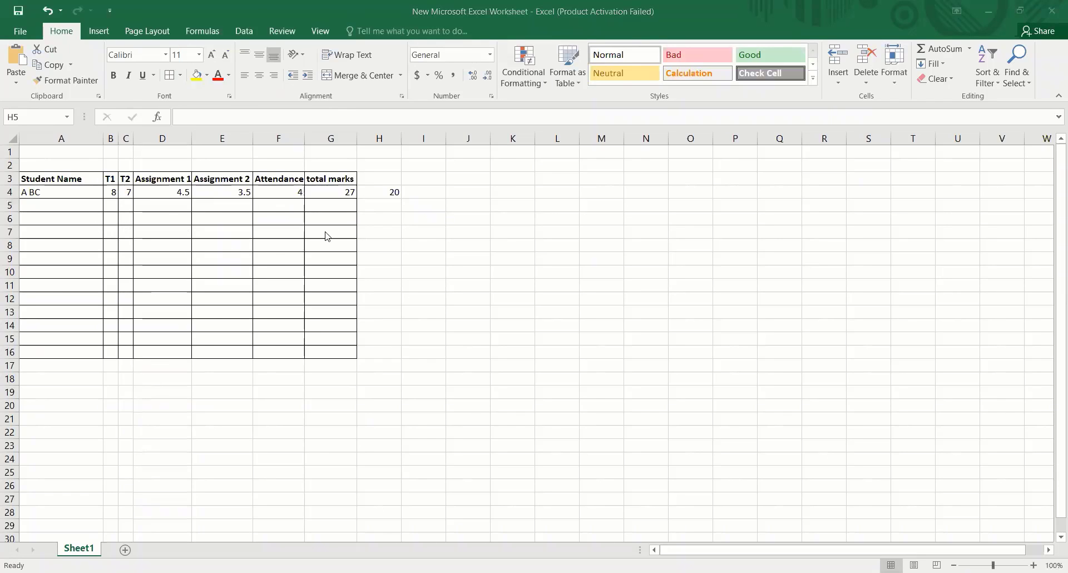
{"action": "left_click", "coordinate": [398, 200]}
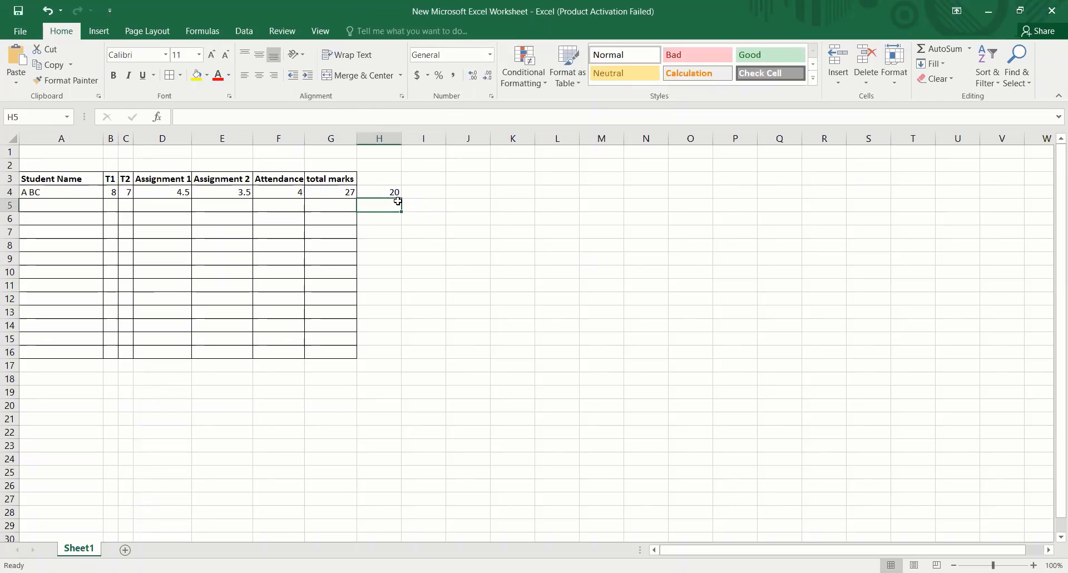
{"action": "left_click", "coordinate": [341, 192]}
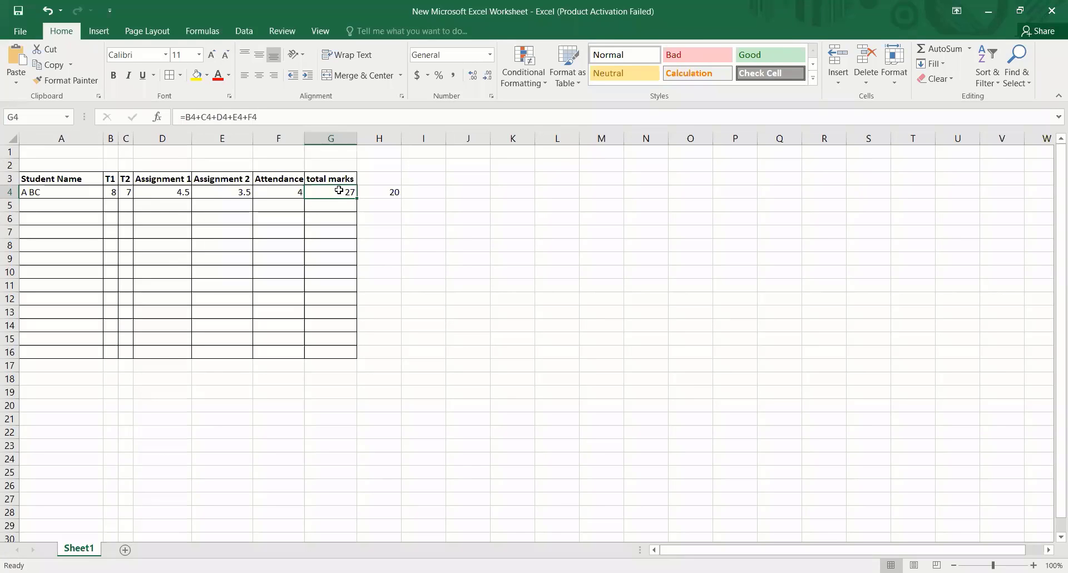
{"action": "left_click", "coordinate": [387, 190]}
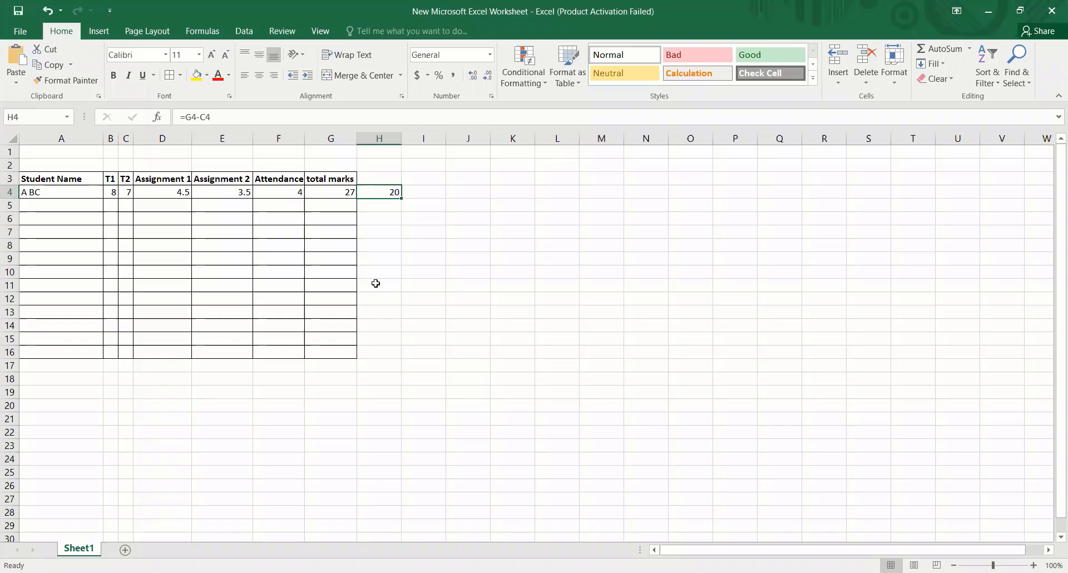
- Divide the T1 mark by the Attendance mark in I4 with the formula =B4/F4, and check the formulas in H4 and I4
{"action": "left_click", "coordinate": [436, 259]}
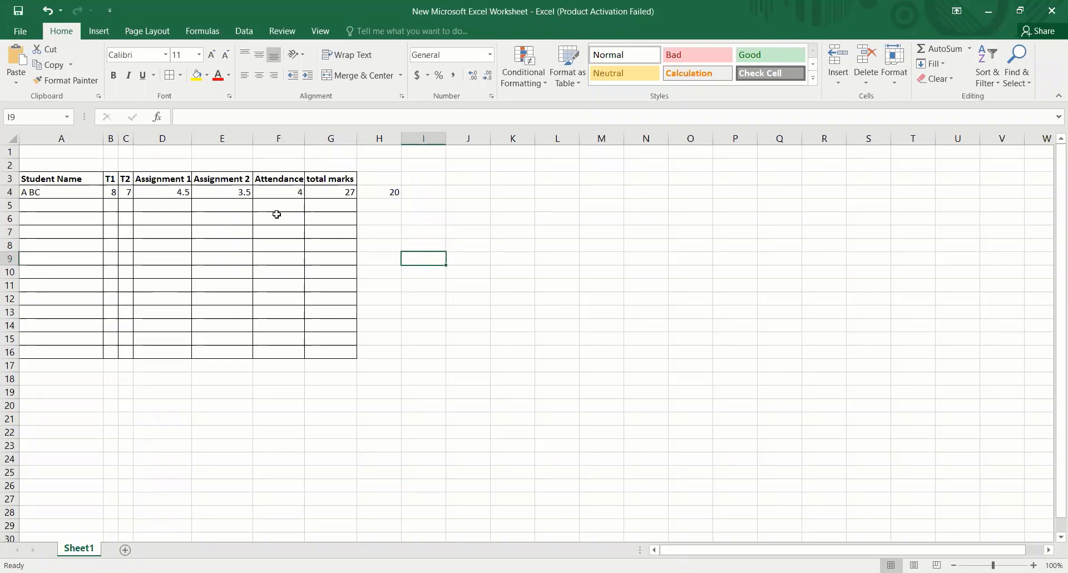
{"action": "left_click", "coordinate": [427, 191]}
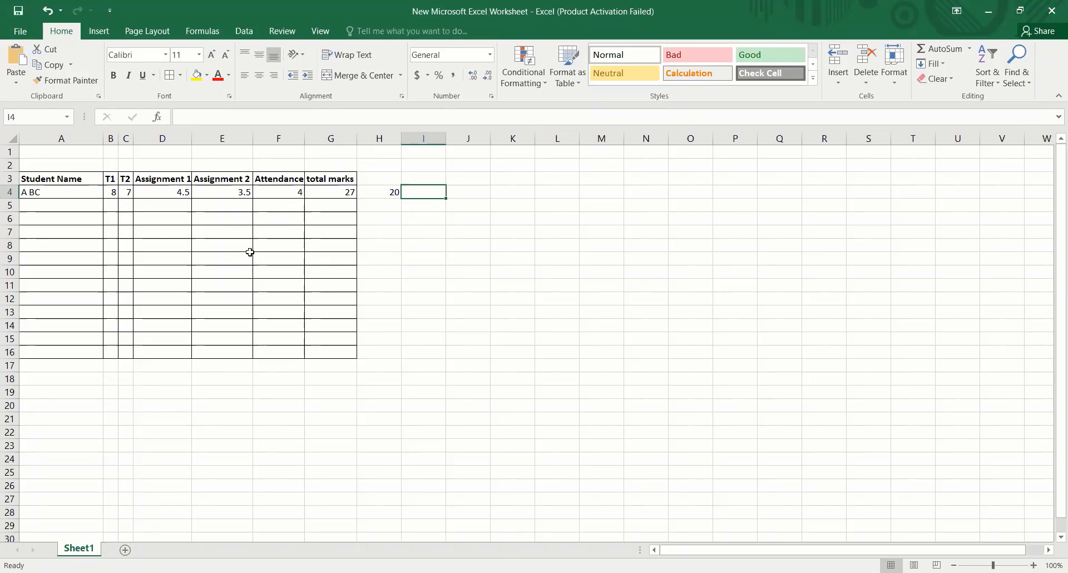
{"action": "type", "text": "="}
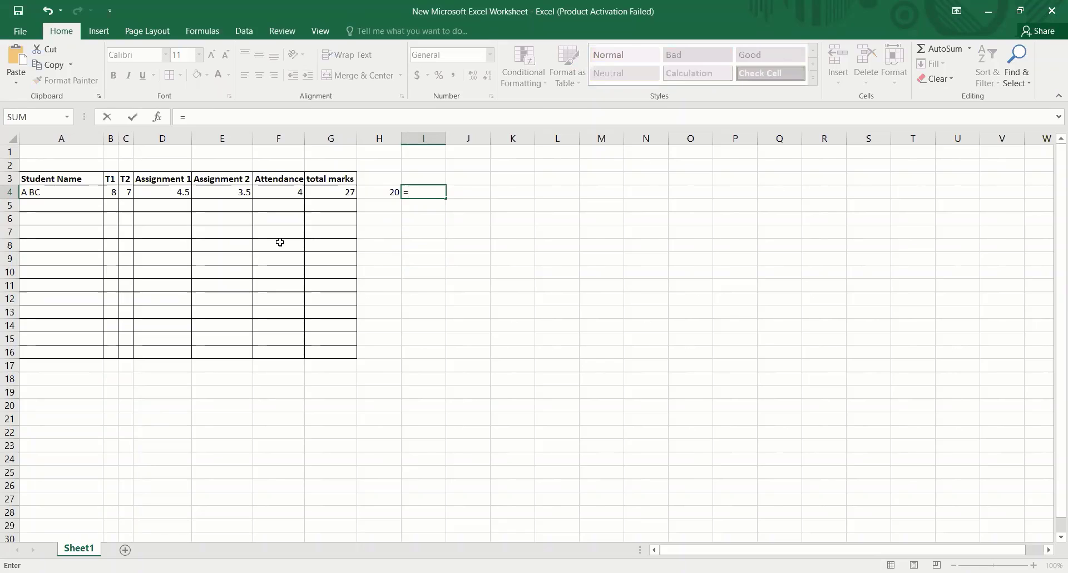
{"action": "left_click", "coordinate": [111, 192]}
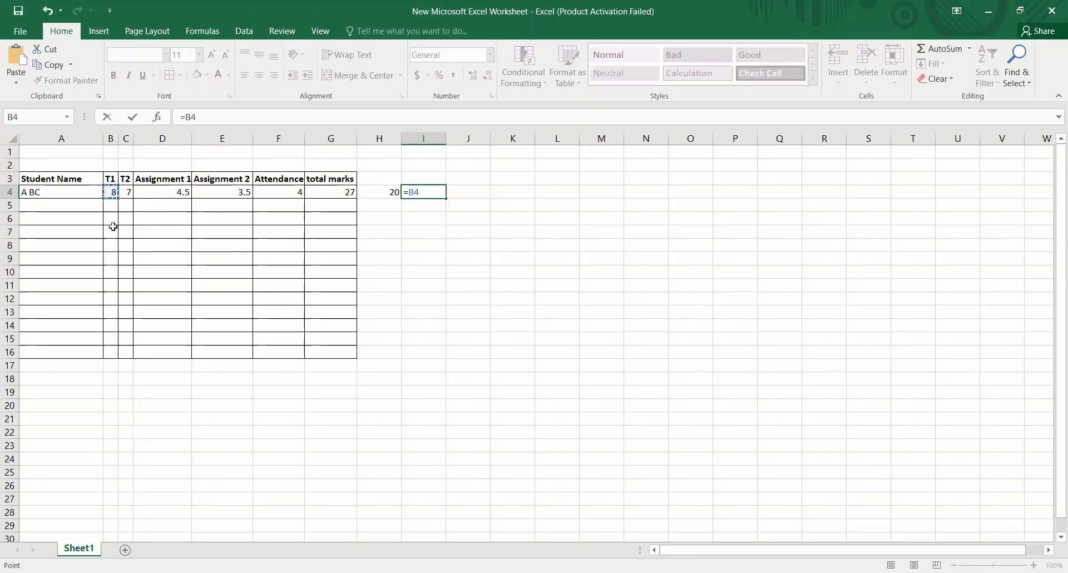
{"action": "type", "text": "/"}
{"action": "left_click", "coordinate": [293, 193]}
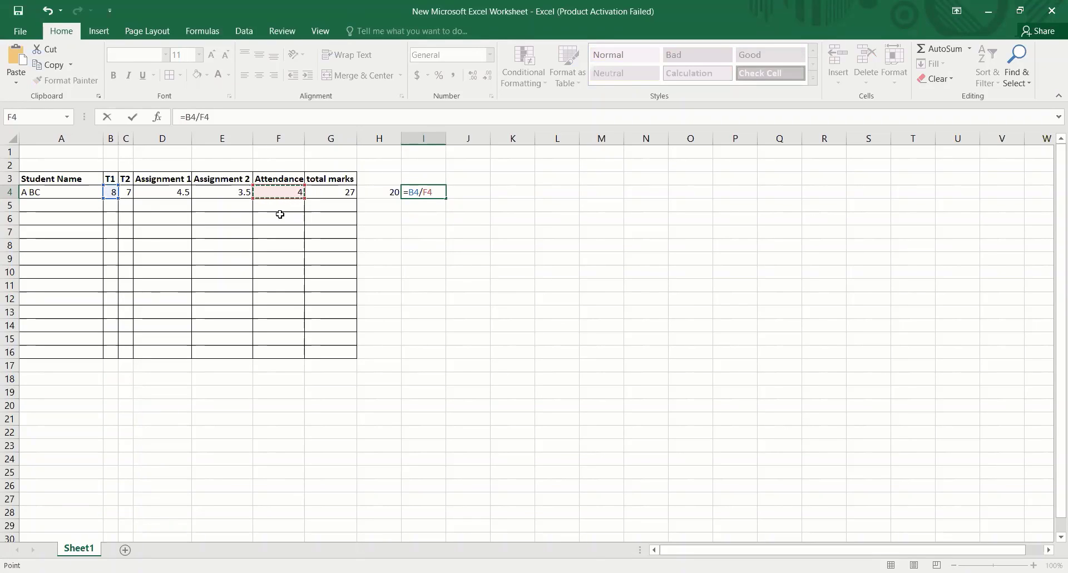
{"action": "key", "text": "Return"}
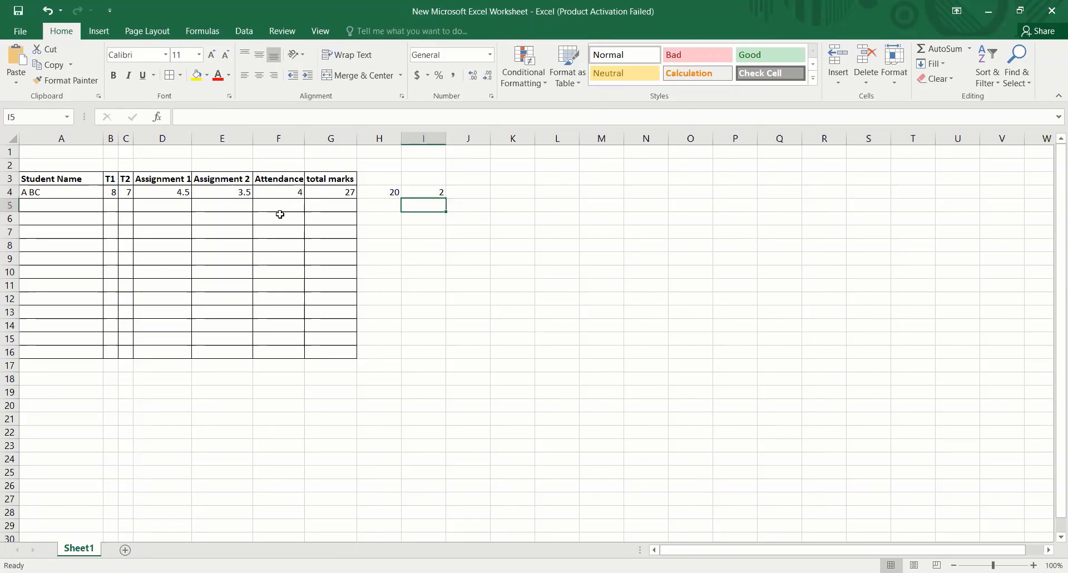
{"action": "left_click", "coordinate": [548, 229]}
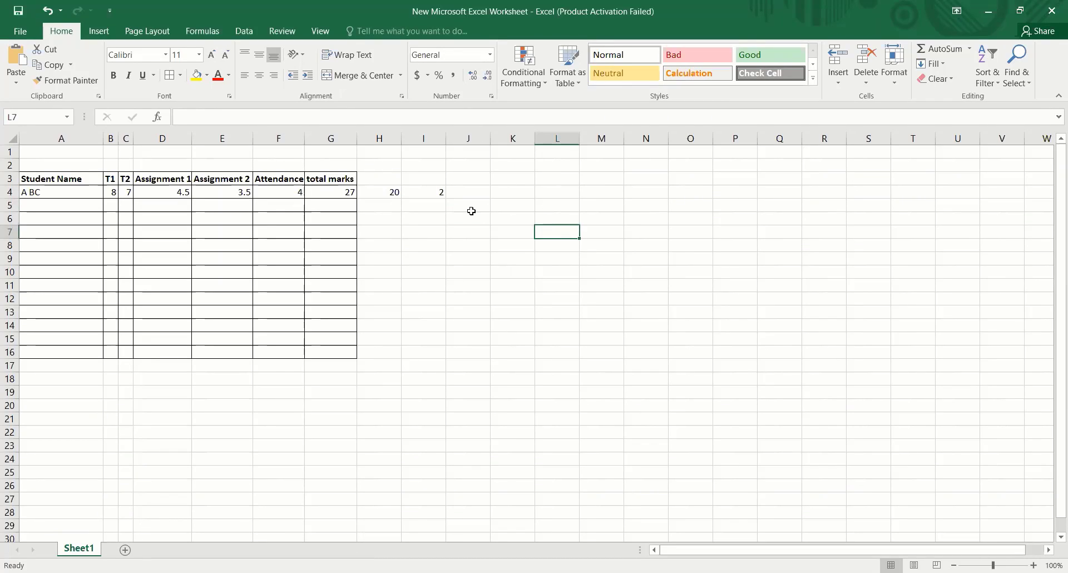
{"action": "left_click", "coordinate": [390, 188]}
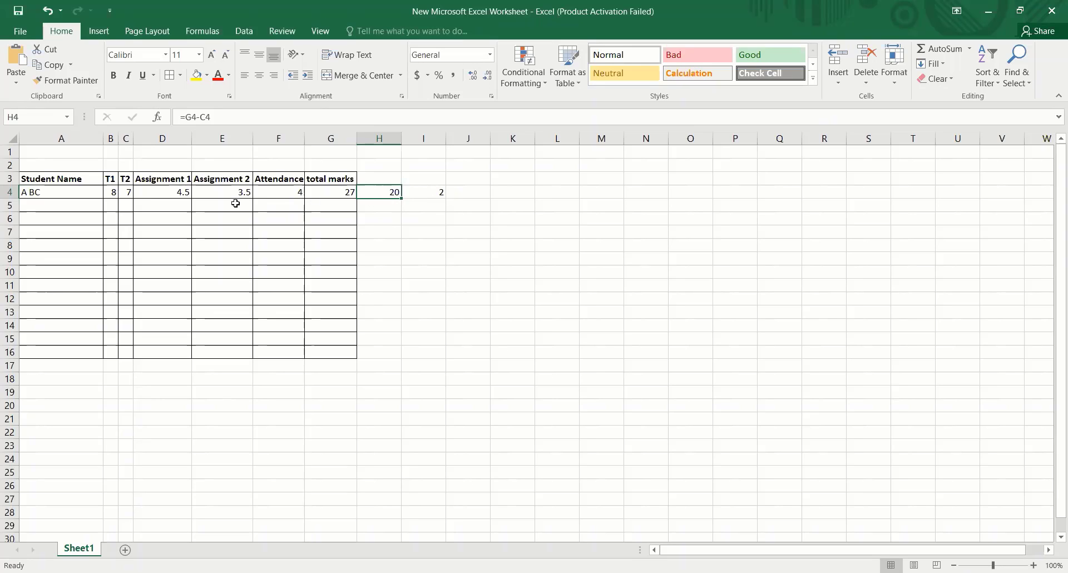
{"action": "left_click", "coordinate": [439, 192]}
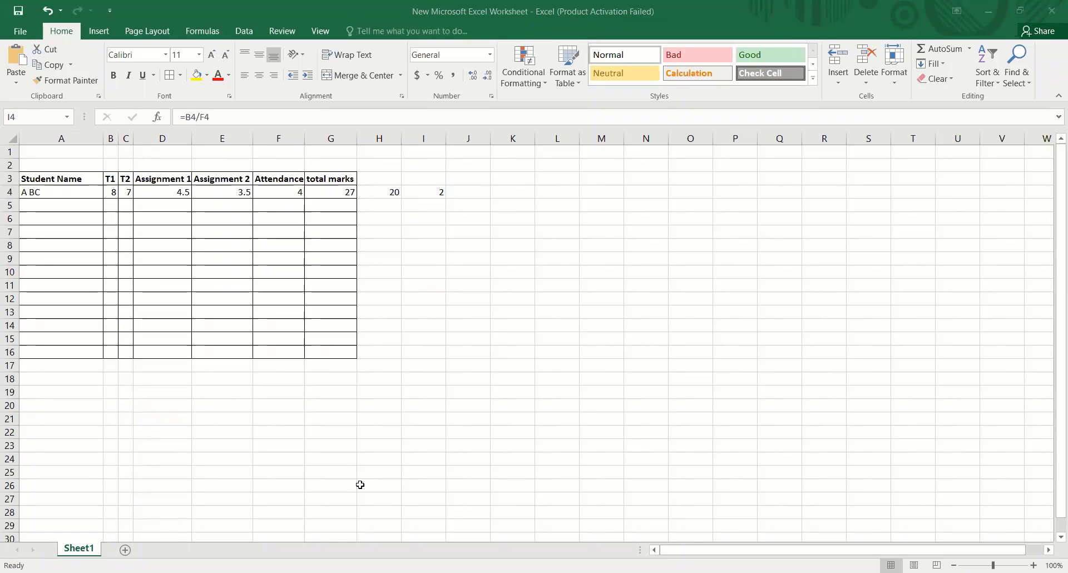
{"action": "key", "text": "F2"}
{"action": "key", "text": "alt+F4"}
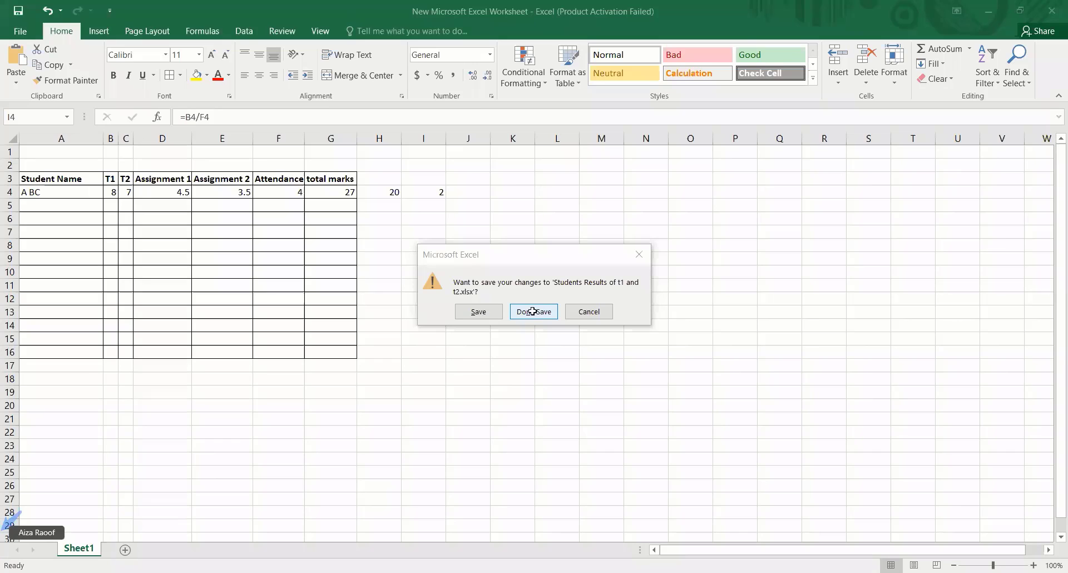
{"action": "left_click", "coordinate": [649, 254]}
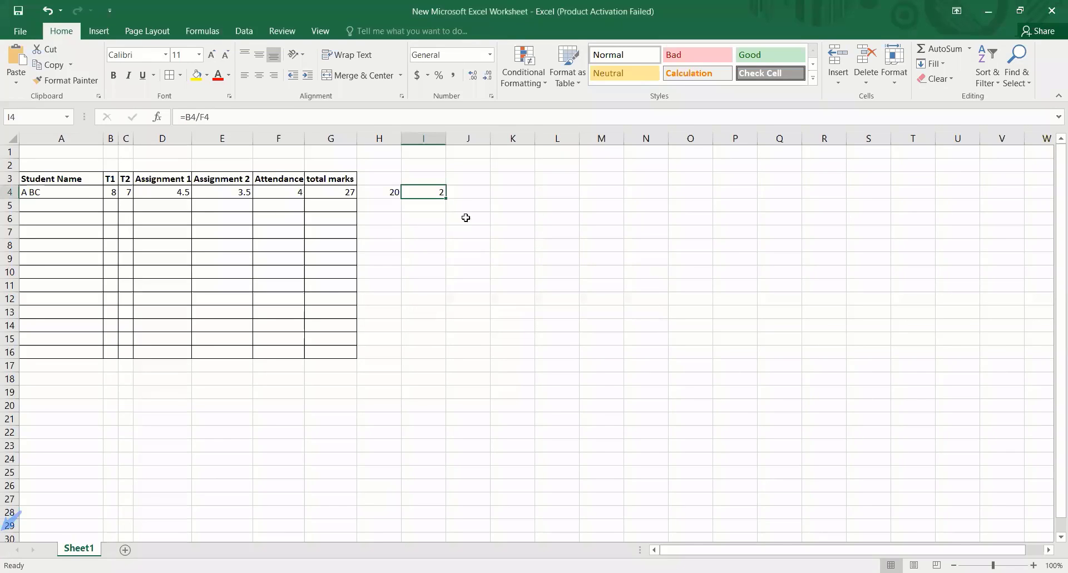
- Multiply the Assignment 1 mark by 5 in J4 with the formula =D4*5
{"action": "left_click", "coordinate": [463, 190]}
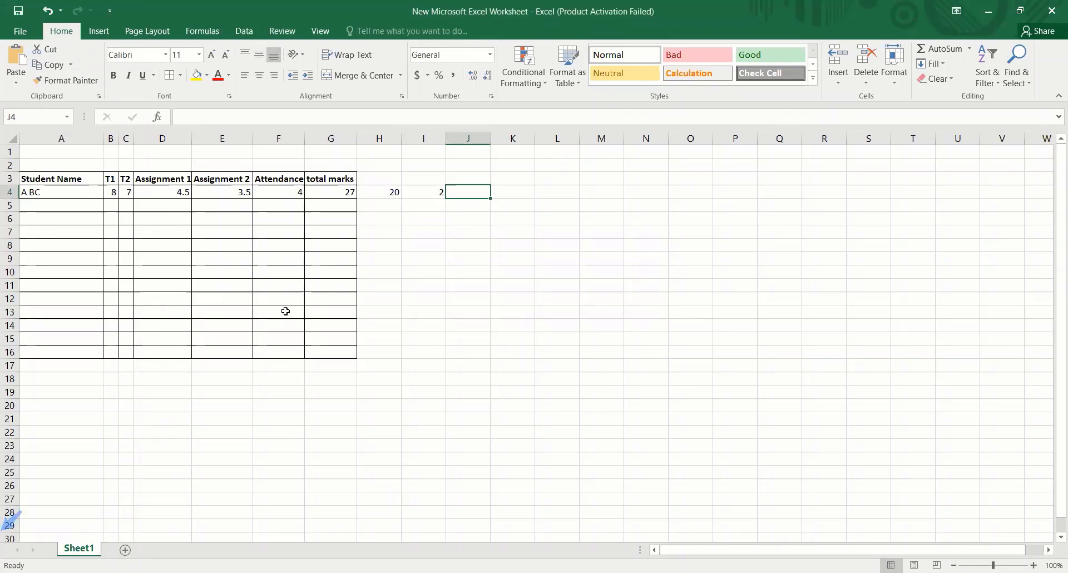
{"action": "left_click", "coordinate": [279, 191]}
{"action": "left_click", "coordinate": [231, 195]}
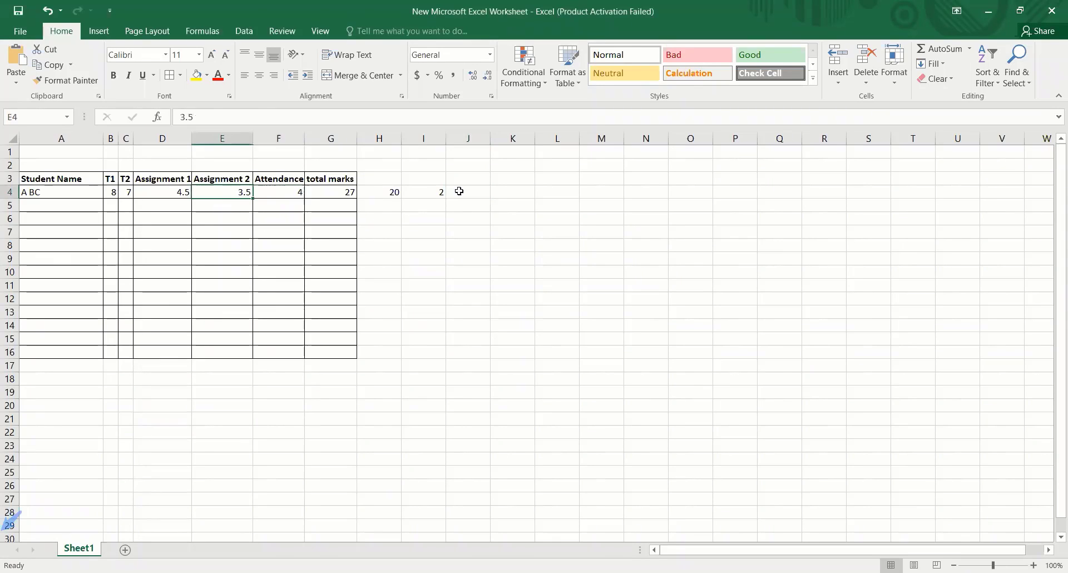
{"action": "left_click", "coordinate": [469, 196]}
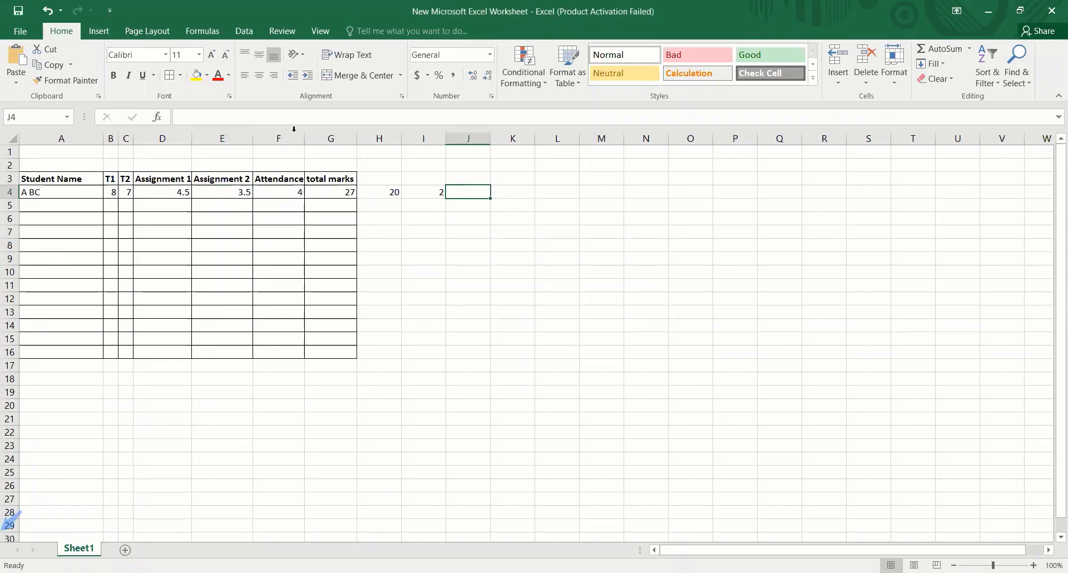
{"action": "left_click", "coordinate": [275, 121]}
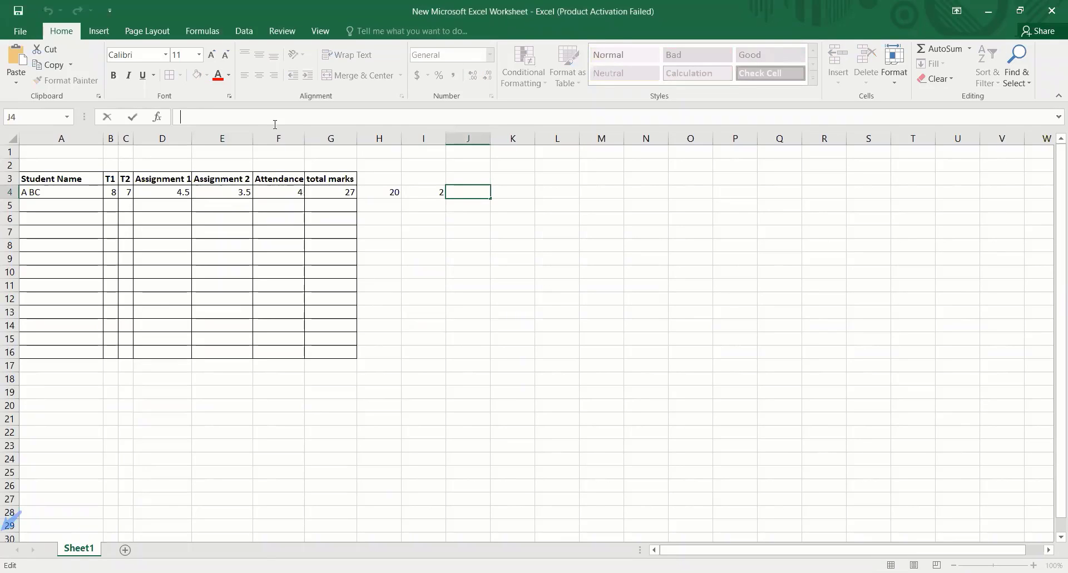
{"action": "double_click", "coordinate": [463, 196]}
{"action": "type", "text": "="}
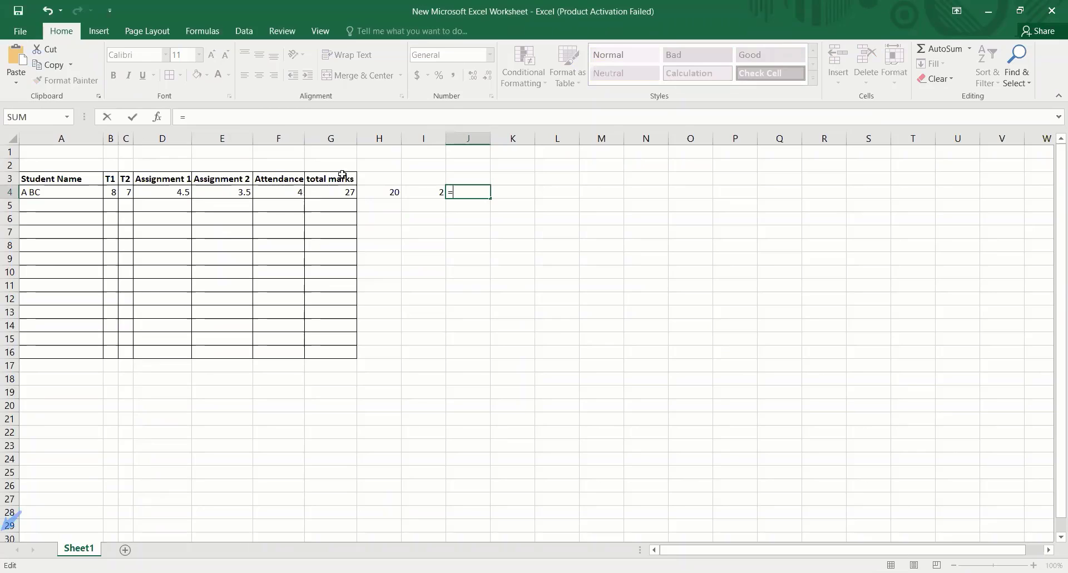
{"action": "left_click", "coordinate": [176, 193]}
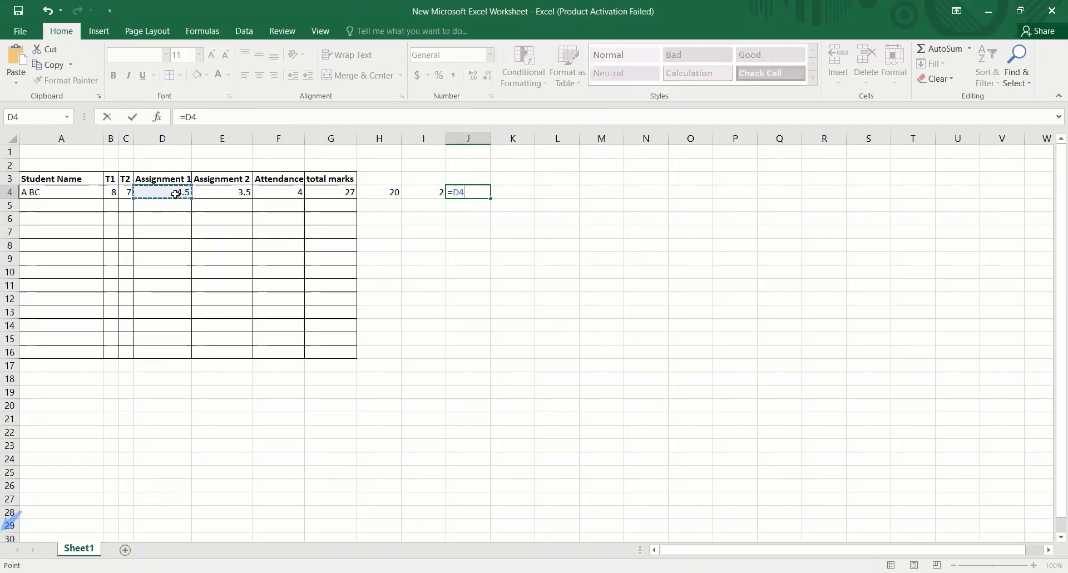
{"action": "type", "text": "*5"}
{"action": "key", "text": "Return"}
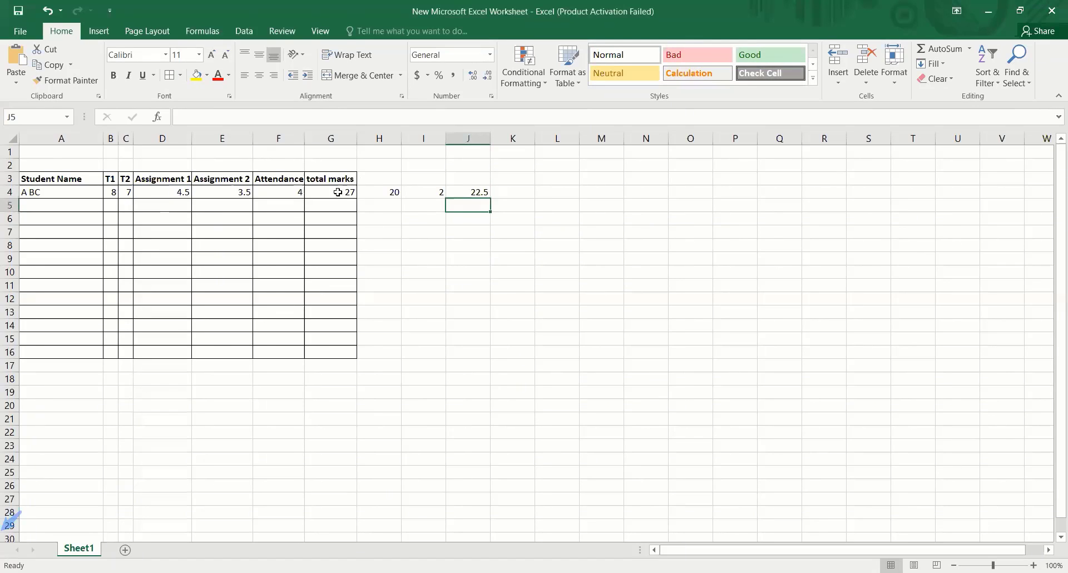
- Calculate one percent of the T1 mark in H6 with the formula =B4*0.01
{"action": "left_click", "coordinate": [387, 219]}
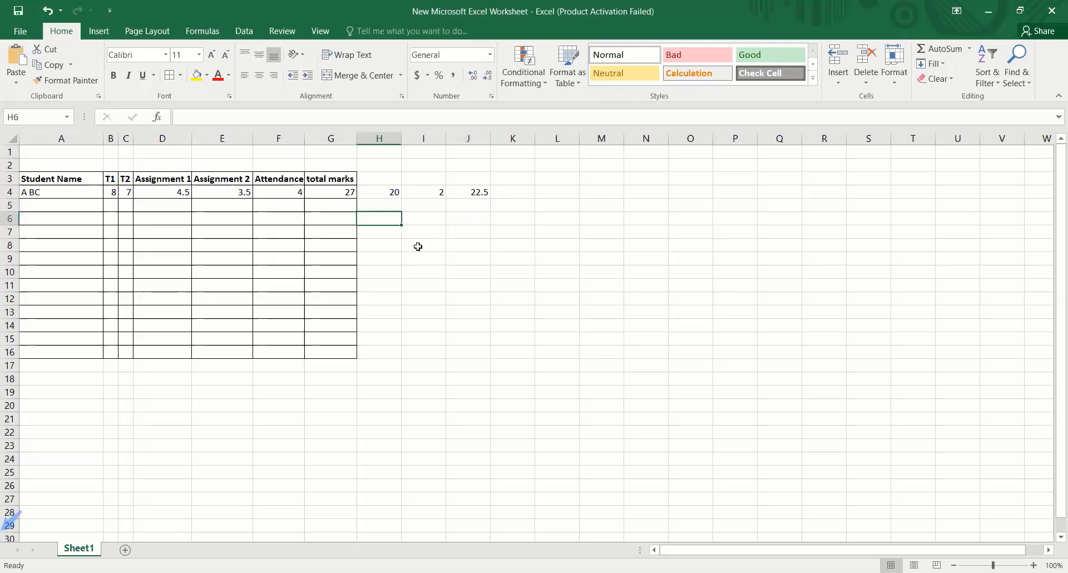
{"action": "type", "text": "="}
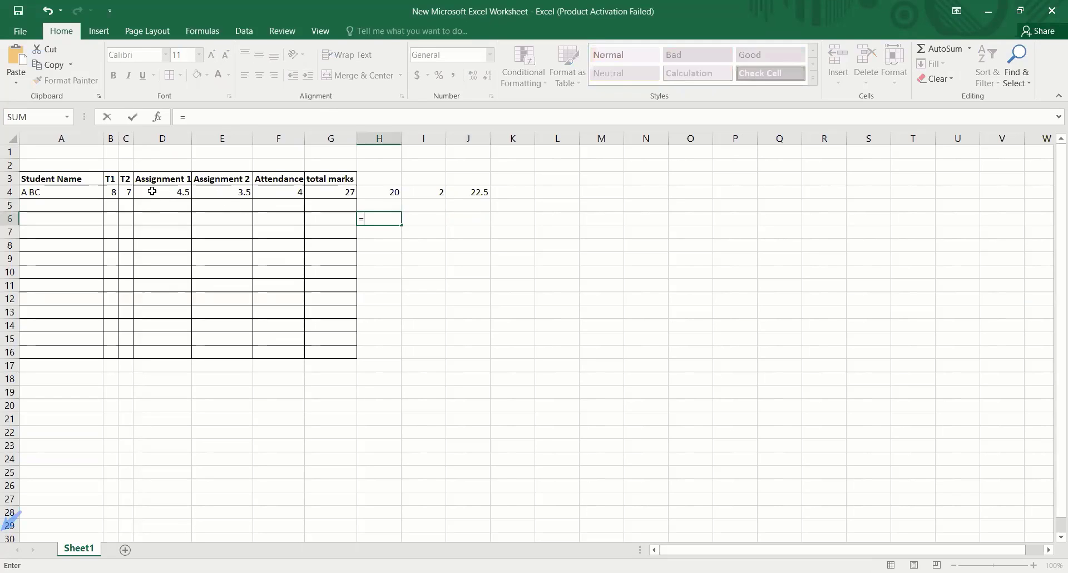
{"action": "left_click", "coordinate": [111, 192]}
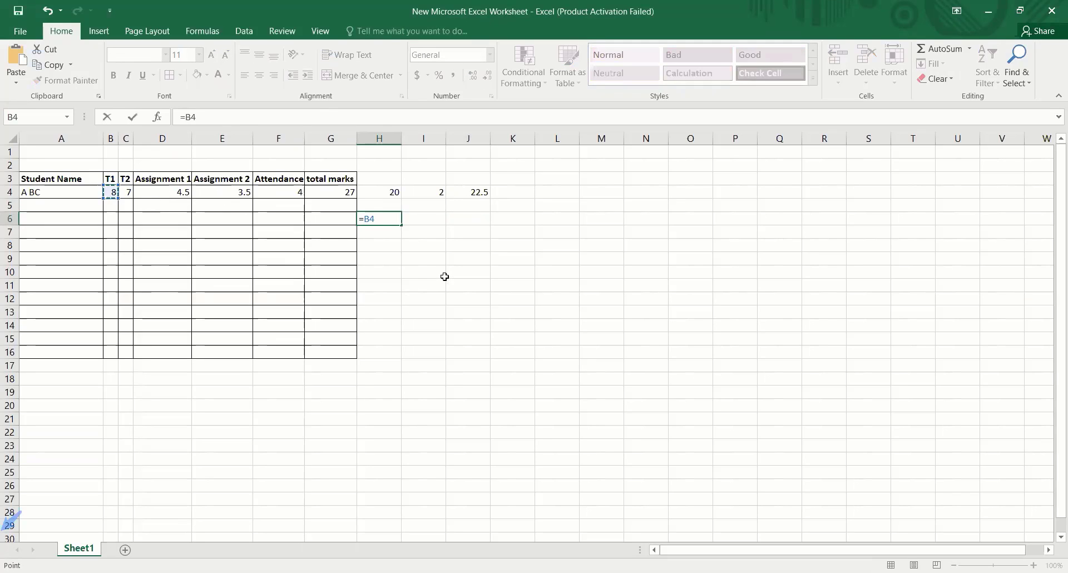
{"action": "type", "text": "*"}
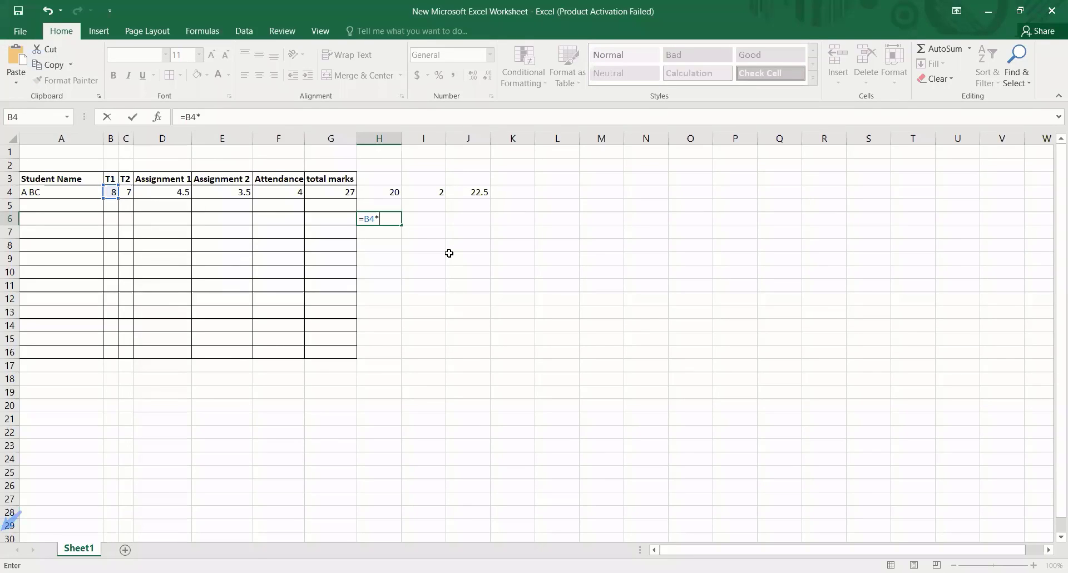
{"action": "type", "text": "0.01"}
{"action": "key", "text": "Return"}
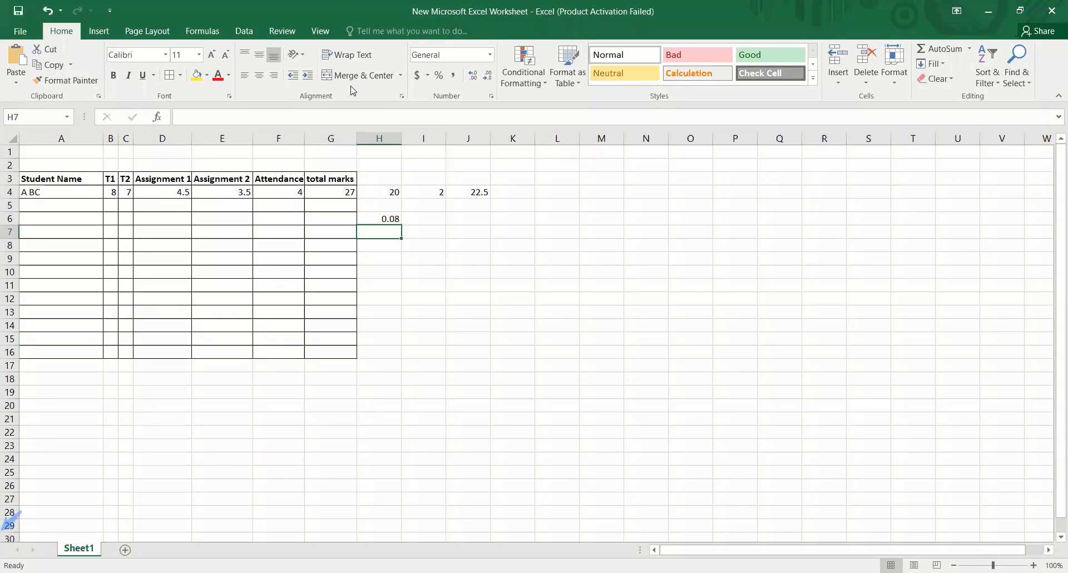
- Replace the total marks formula in G4 with =B4+C4 to add only the T1 and T2 marks
{"action": "left_click", "coordinate": [328, 193]}
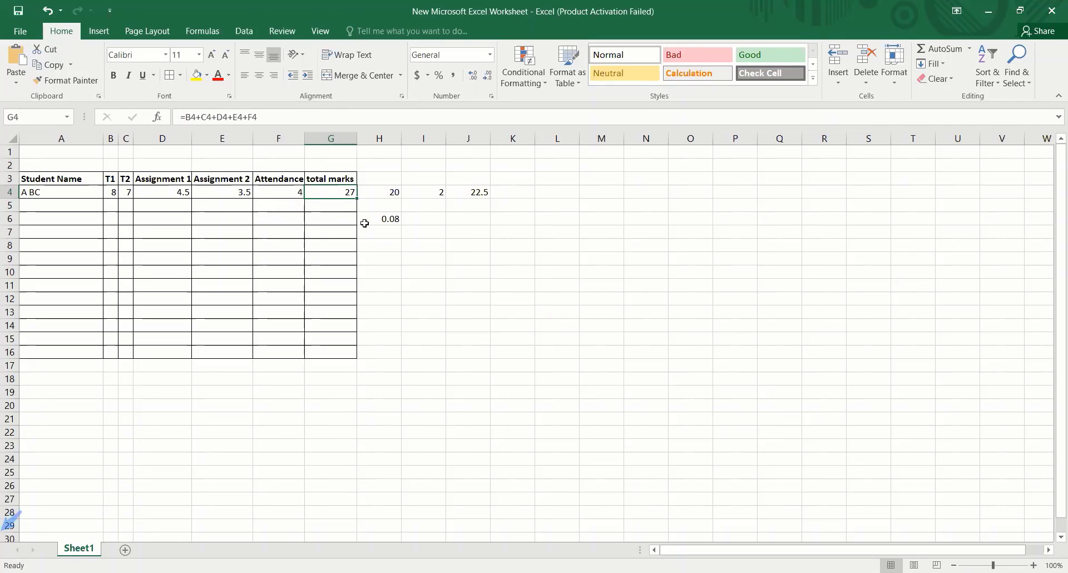
{"action": "type", "text": "="}
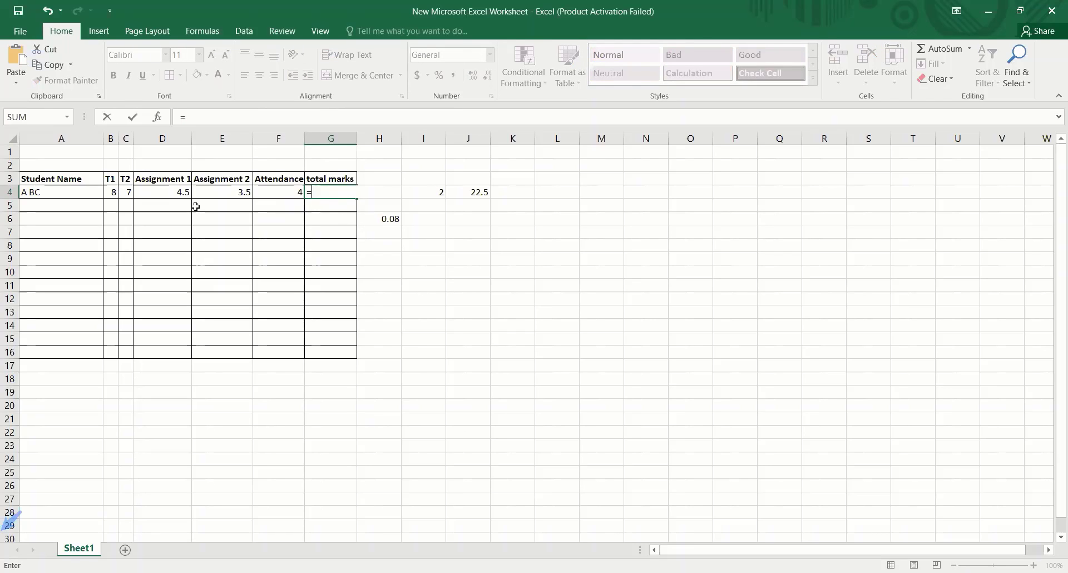
{"action": "left_click", "coordinate": [112, 192]}
{"action": "type", "text": "+"}
{"action": "left_click", "coordinate": [128, 192]}
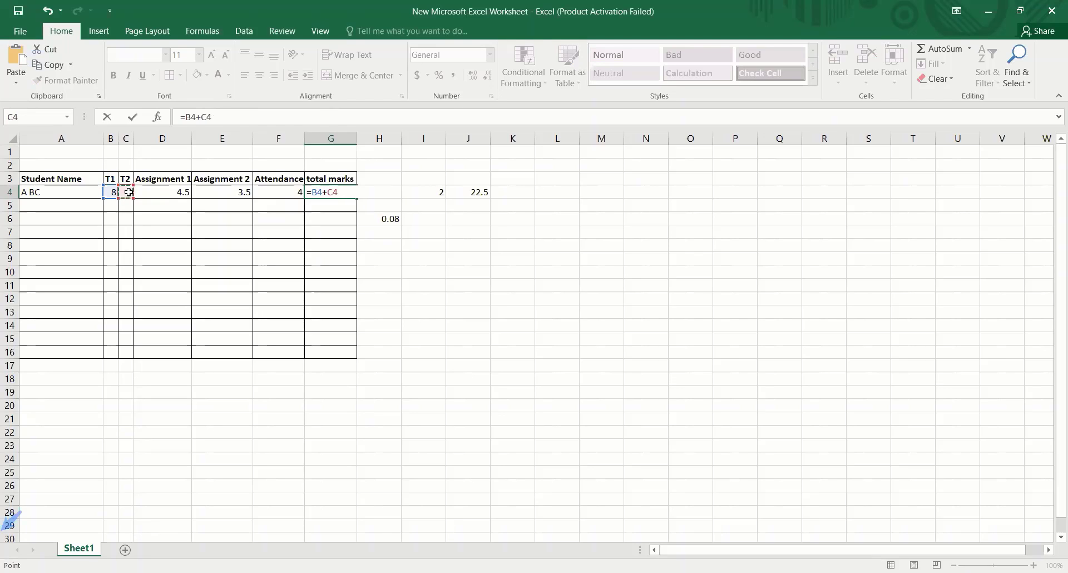
{"action": "key", "text": "Return"}
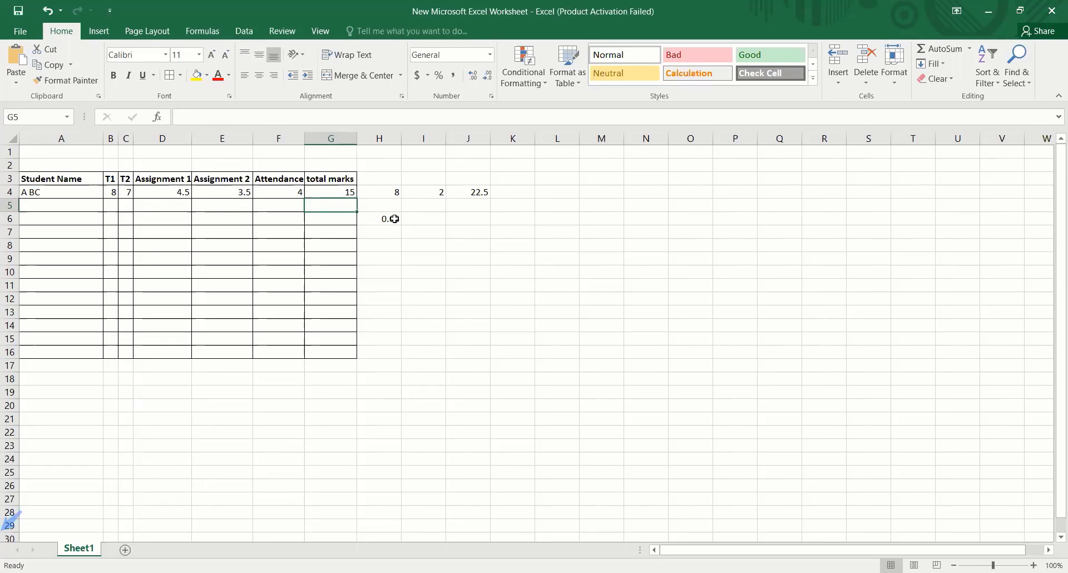
- Add the Assignment 1 mark to the total marks formula in G4, making it =B4+C4+D4
{"action": "left_click", "coordinate": [329, 192]}
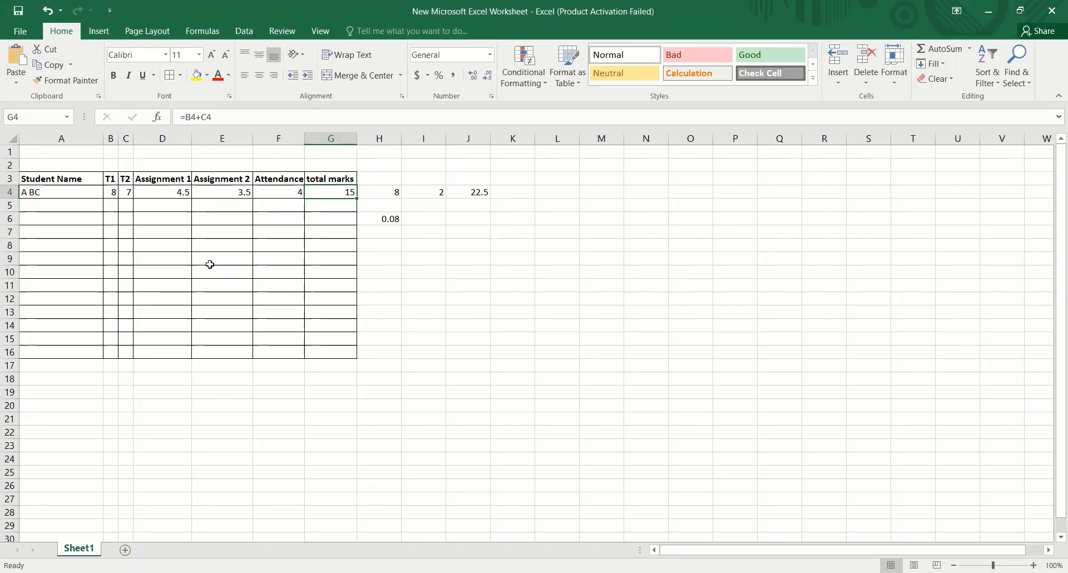
{"action": "left_click", "coordinate": [225, 115]}
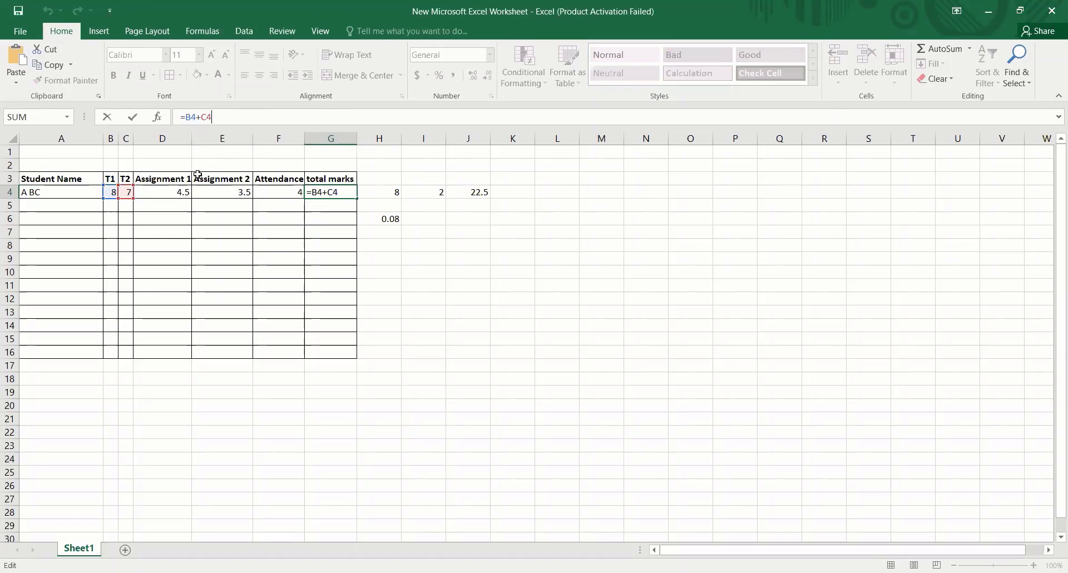
{"action": "type", "text": "+"}
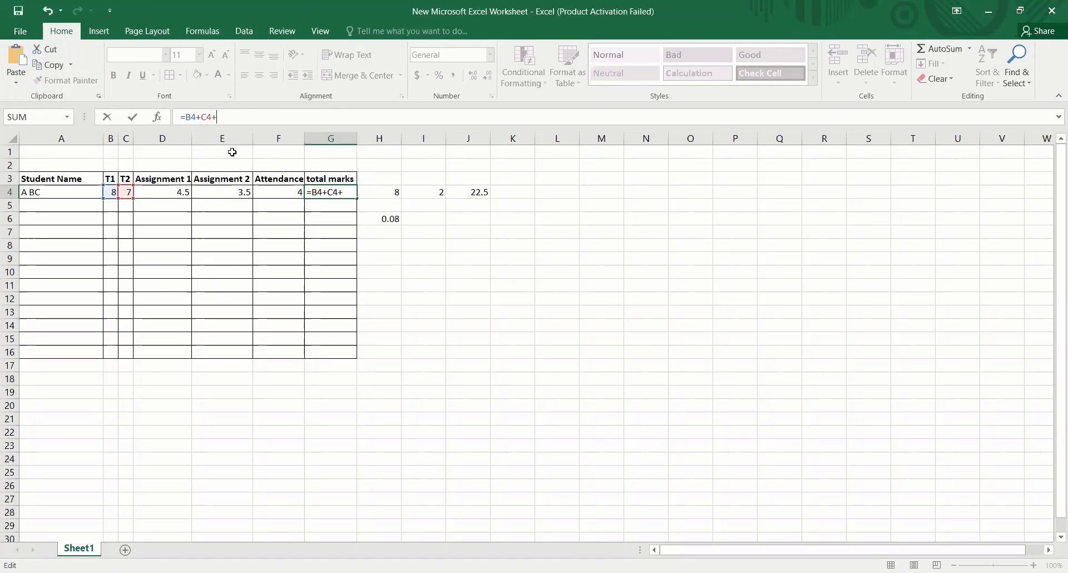
{"action": "left_click", "coordinate": [184, 192]}
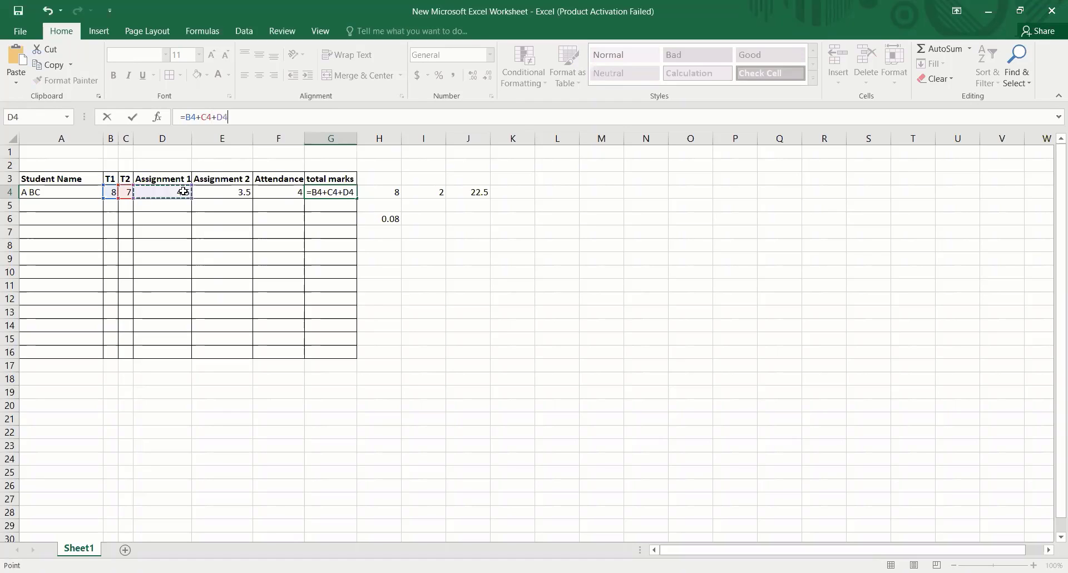
{"action": "key", "text": "Return"}
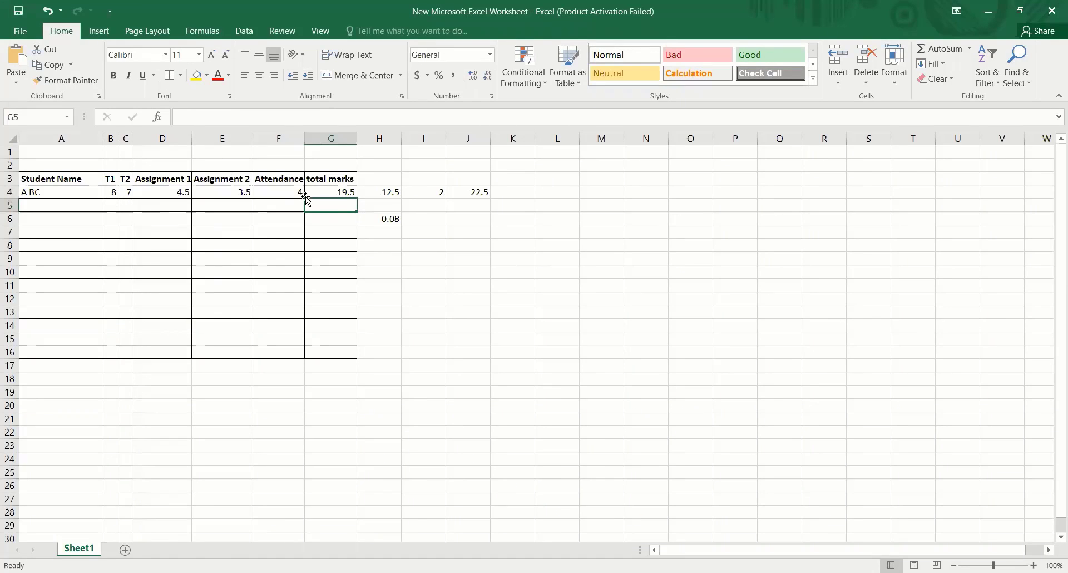
- Review the cell references in the total marks formula in G4 and the Assignment 2 mark in E4
{"action": "left_click", "coordinate": [341, 193]}
{"action": "key", "text": "F2"}
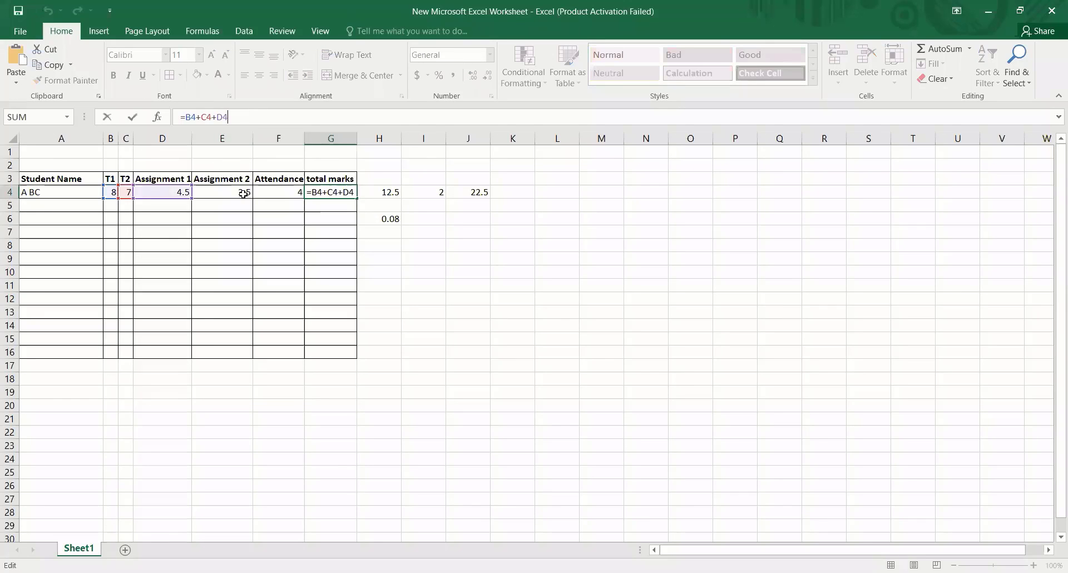
{"action": "left_click", "coordinate": [245, 194]}
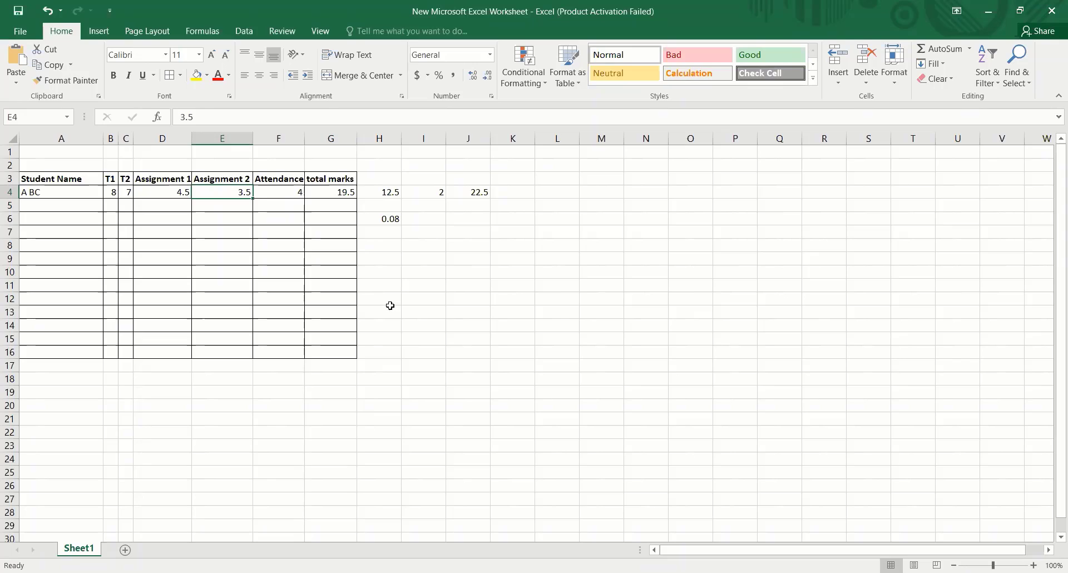
{"action": "left_click", "coordinate": [346, 190]}
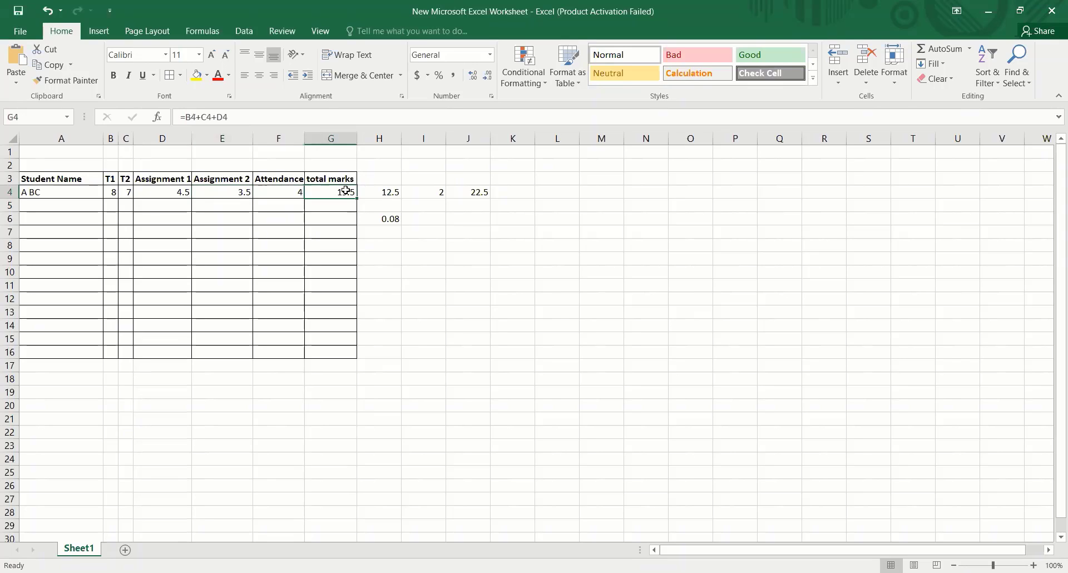
- Replace the total marks formula in G4 with =B4-F4 to subtract the Attendance mark from the T1 mark
{"action": "key", "text": "Delete"}
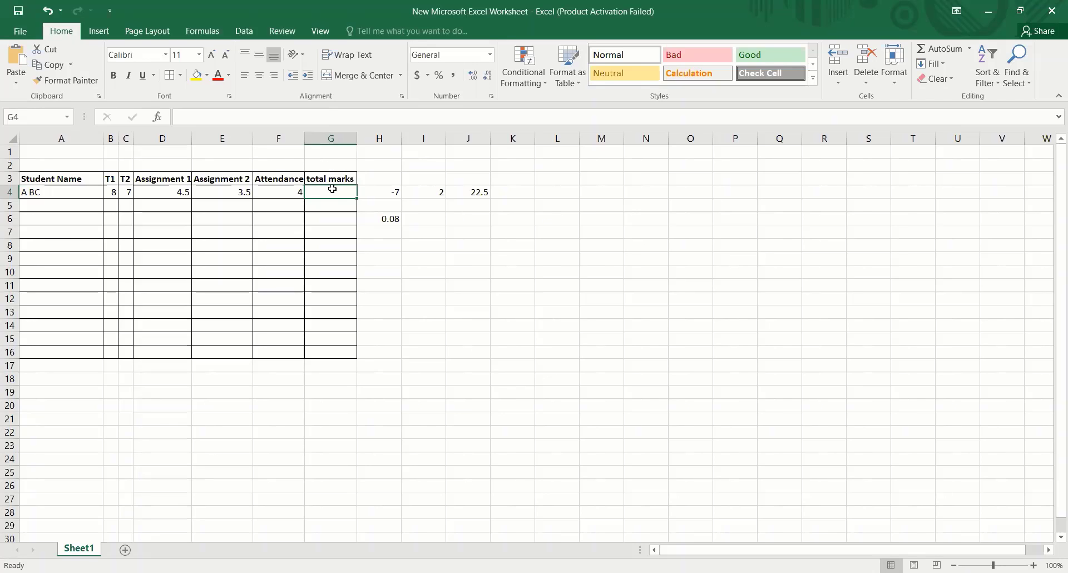
{"action": "type", "text": "="}
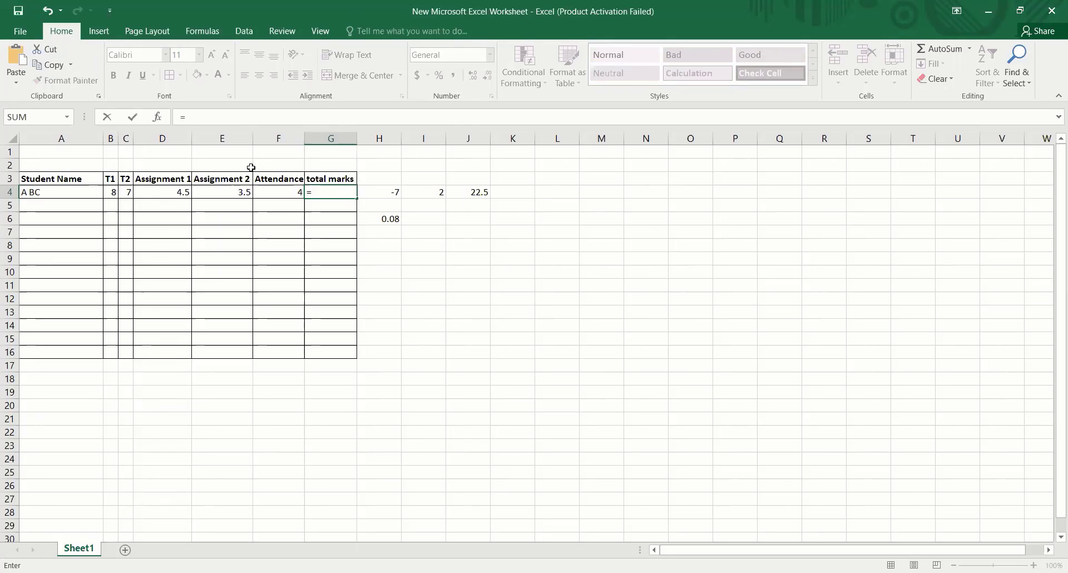
{"action": "left_click", "coordinate": [111, 192]}
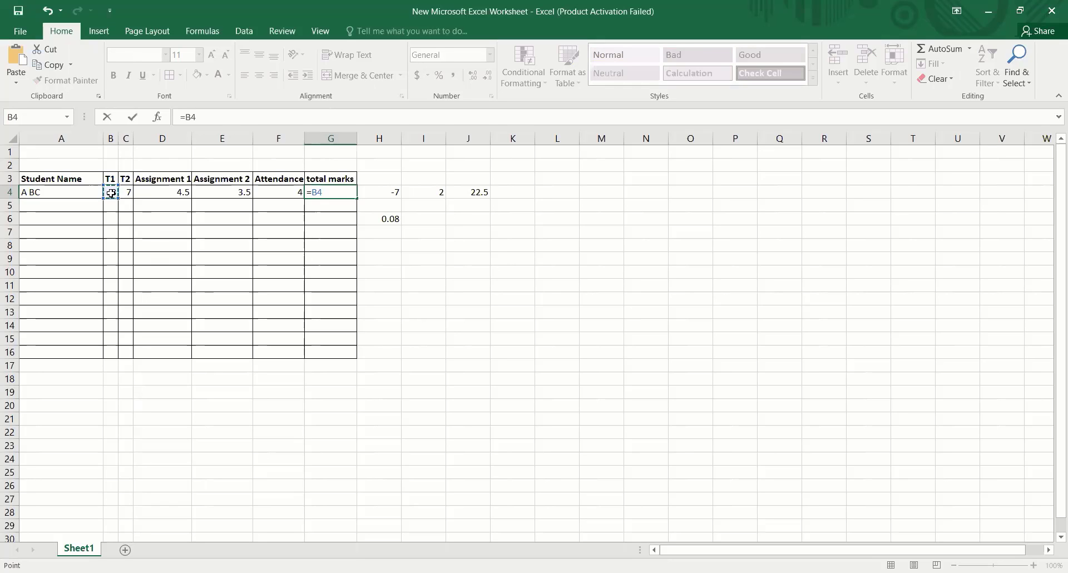
{"action": "left_click", "coordinate": [224, 117]}
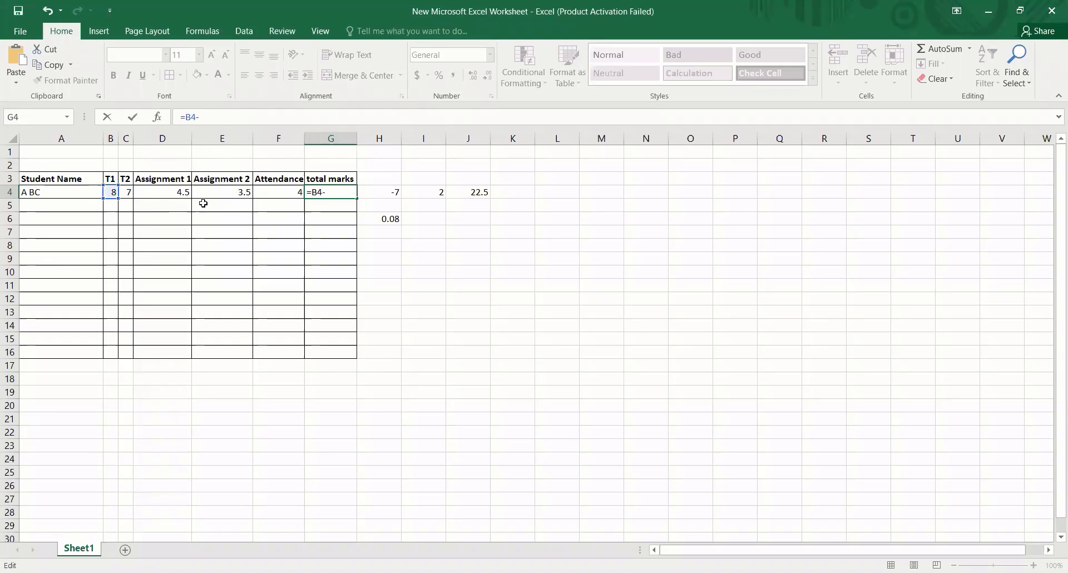
{"action": "left_click", "coordinate": [285, 191]}
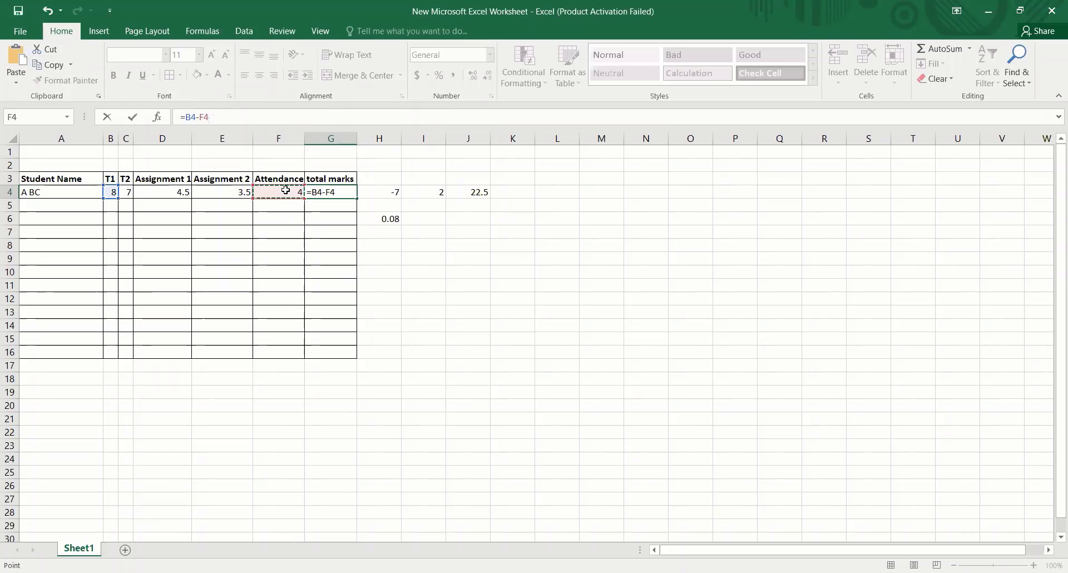
{"action": "key", "text": "Return"}
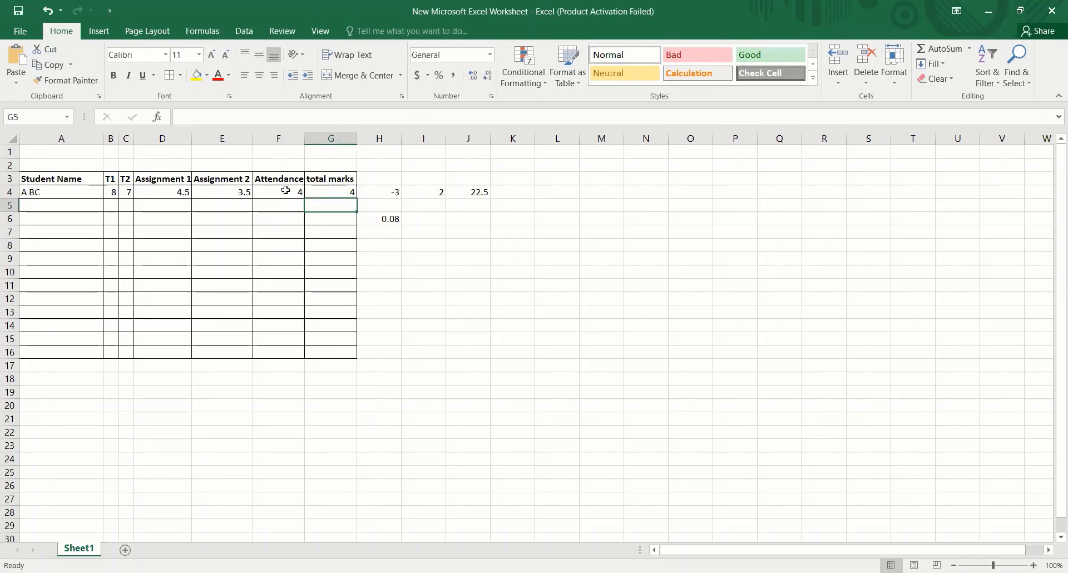
- Replace the formula in G4 with =B4-D4-E4 to subtract both assignment marks from the T1 mark
{"action": "left_click", "coordinate": [324, 191]}
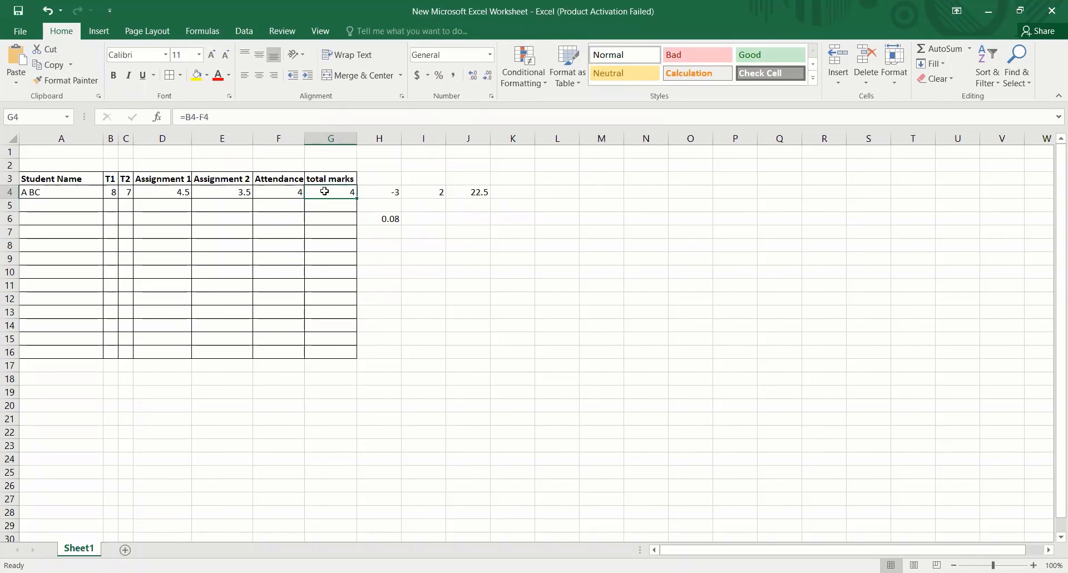
{"action": "type", "text": "="}
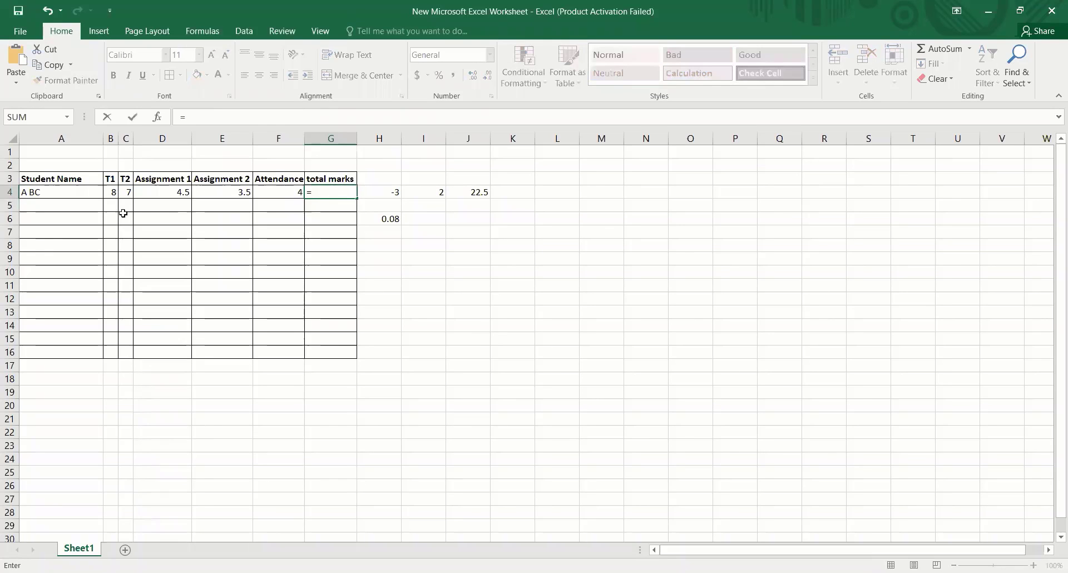
{"action": "left_click", "coordinate": [110, 193]}
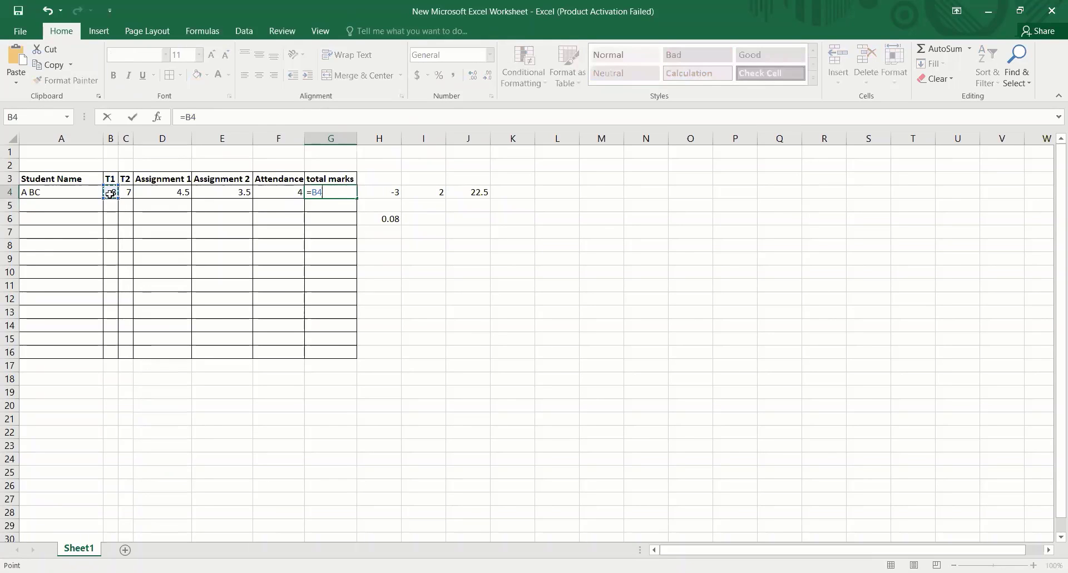
{"action": "type", "text": "-"}
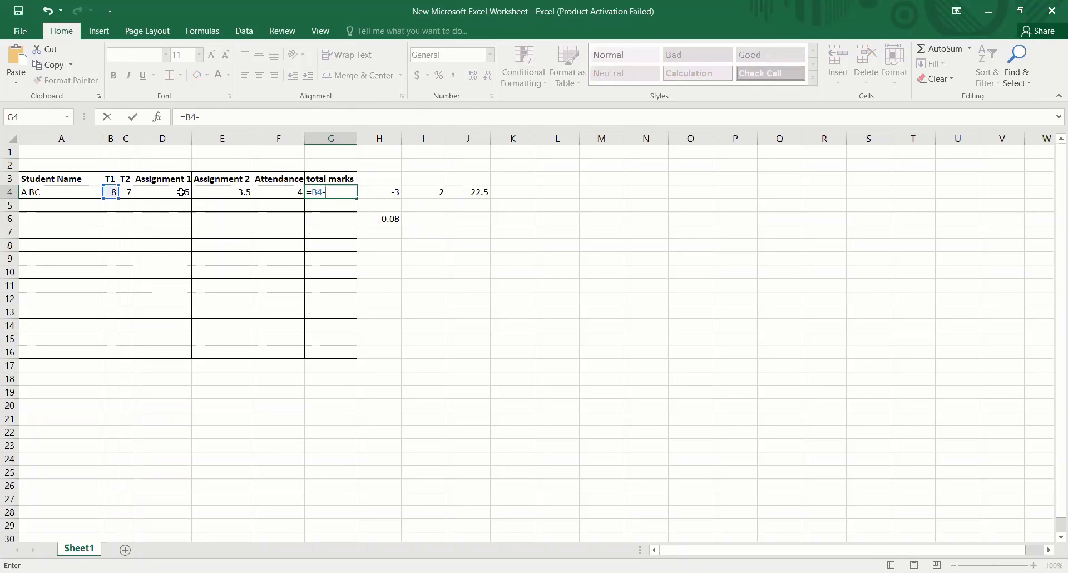
{"action": "left_click", "coordinate": [181, 192]}
{"action": "type", "text": "-"}
{"action": "left_click", "coordinate": [283, 192]}
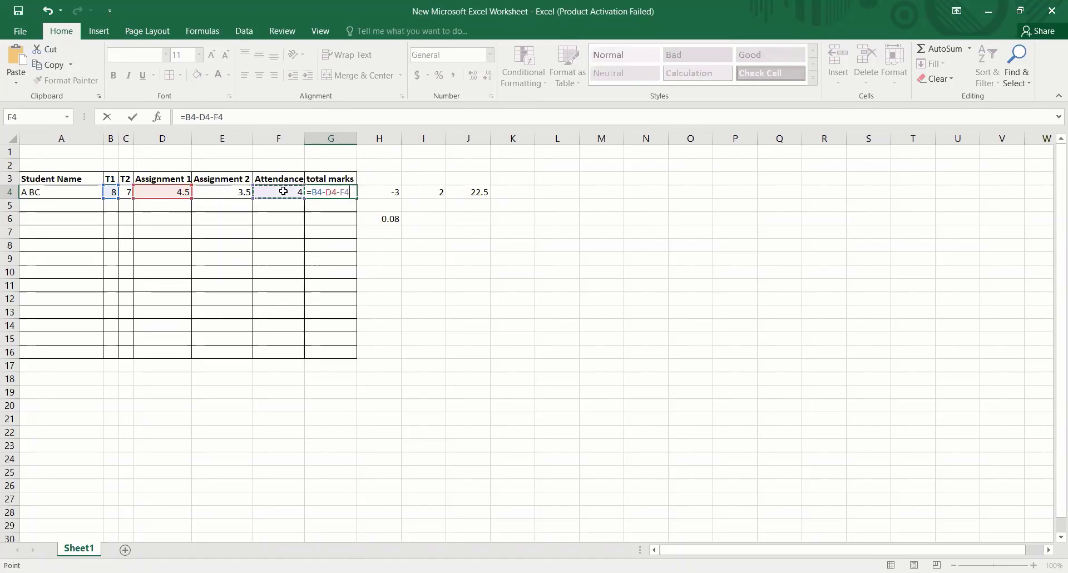
{"action": "left_click", "coordinate": [238, 191]}
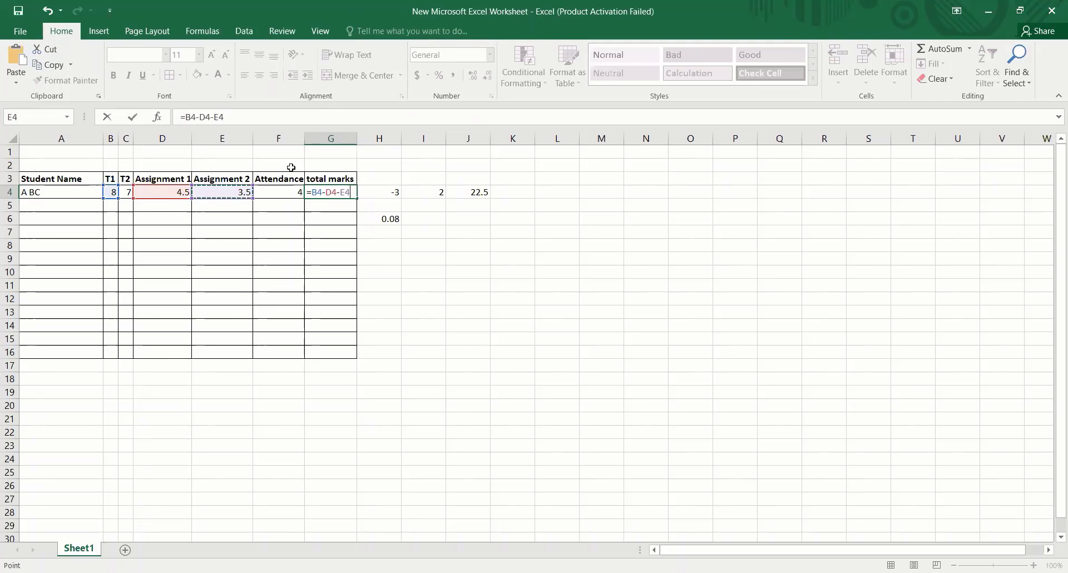
{"action": "key", "text": "Return"}
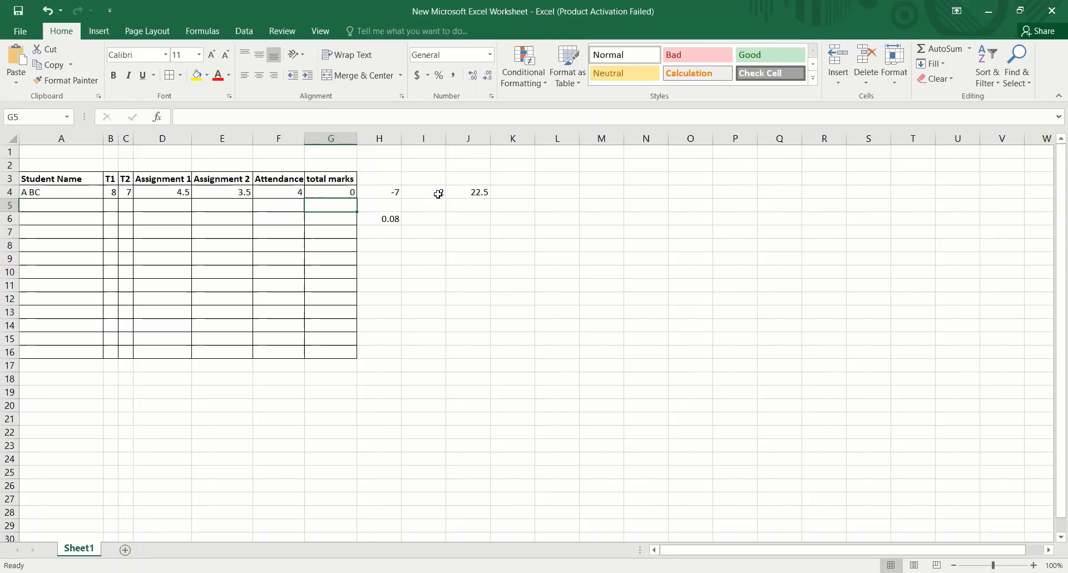
- Clear the subtraction formula from cell H4
{"action": "left_click", "coordinate": [393, 191]}
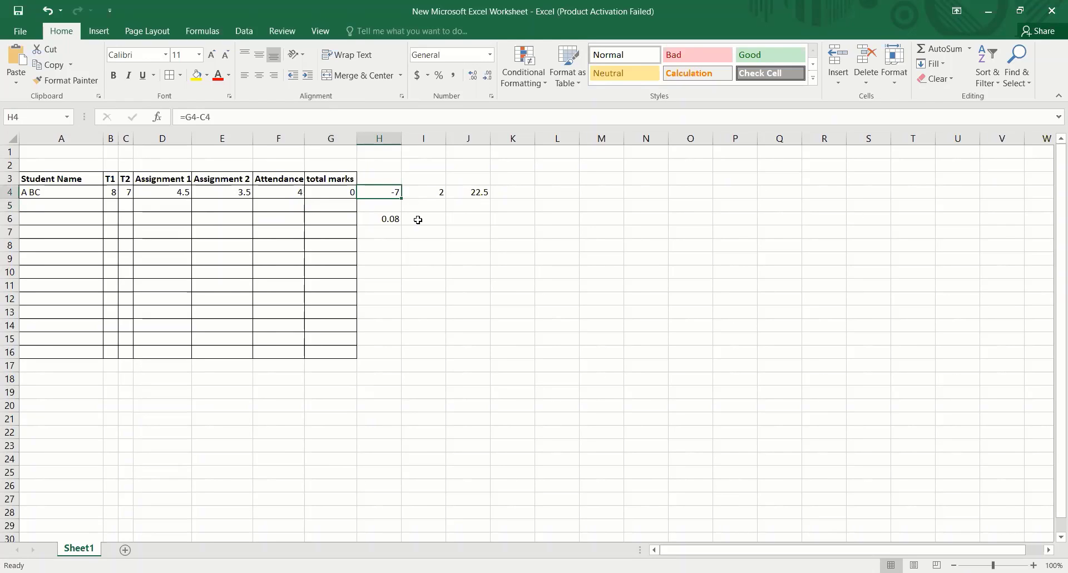
{"action": "key", "text": "Delete"}
- Change the Assignment 2 mark in E4 to 676 and the Attendance value in F4 to 850
{"action": "left_click", "coordinate": [285, 192]}
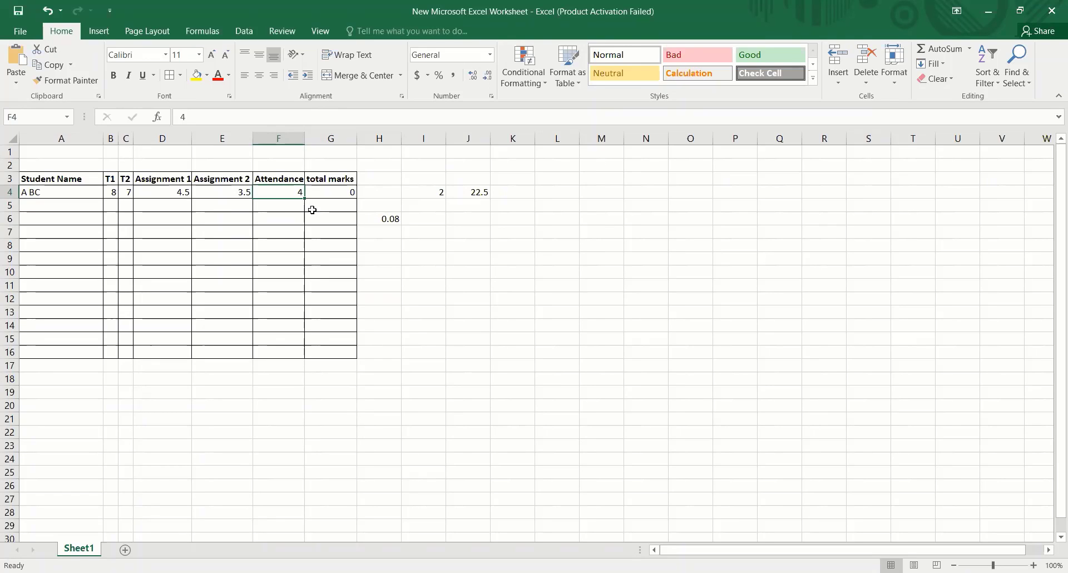
{"action": "left_click", "coordinate": [233, 188]}
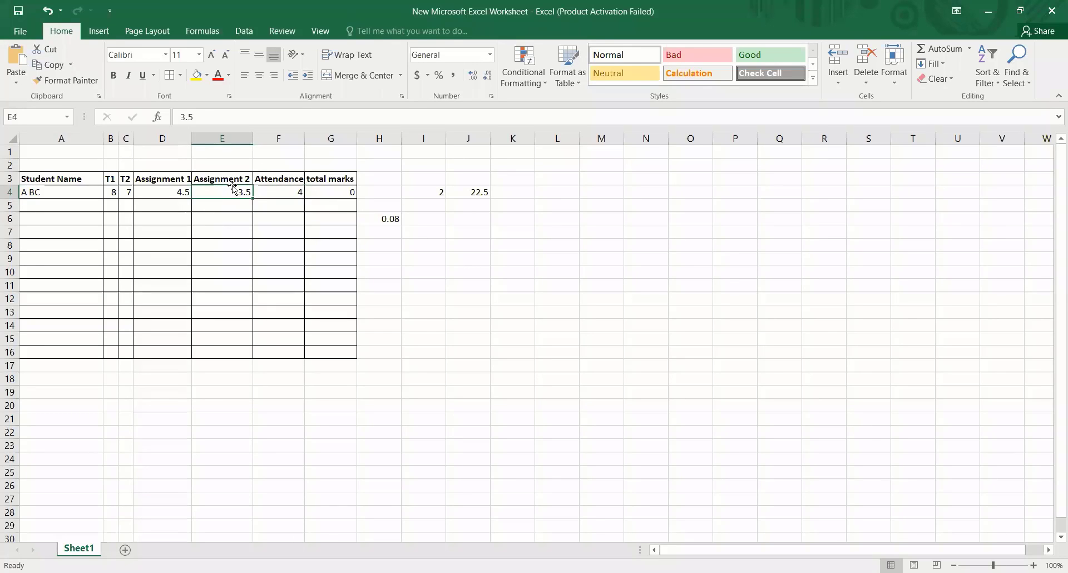
{"action": "type", "text": "676"}
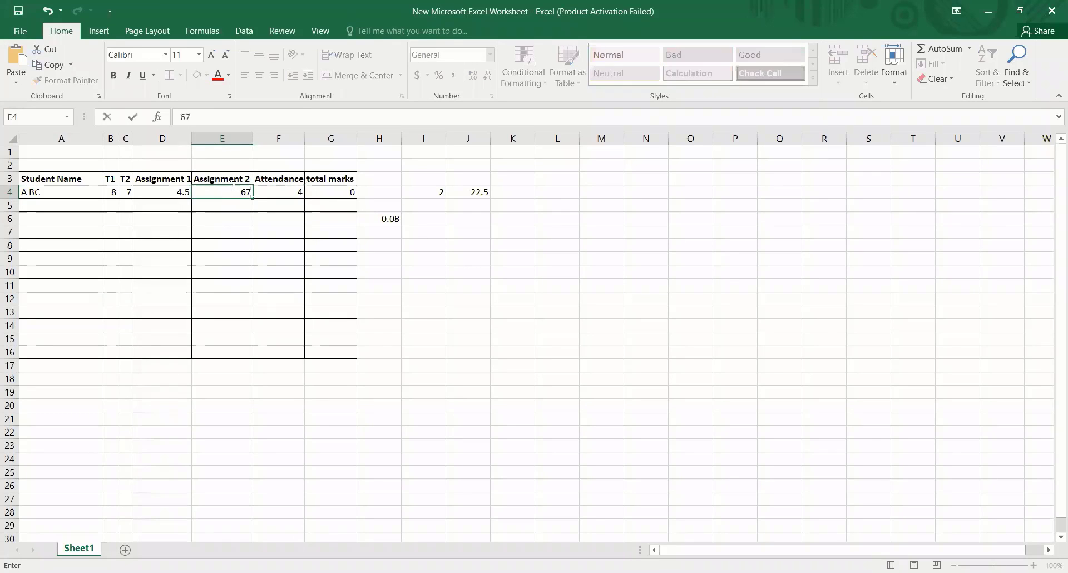
{"action": "left_click", "coordinate": [277, 190]}
{"action": "type", "text": "850"}
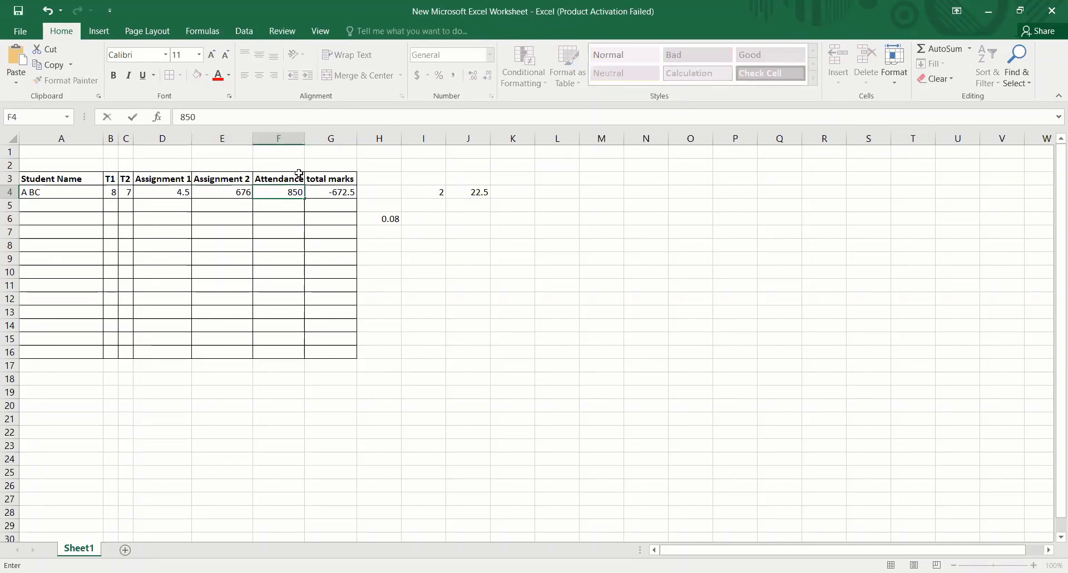
- Clear the total marks cell G4 and enter the formula =E4/F4 to divide Assignment 2 by Attendance
{"action": "left_click", "coordinate": [330, 198]}
{"action": "key", "text": "Delete"}
{"action": "left_click", "coordinate": [450, 299]}
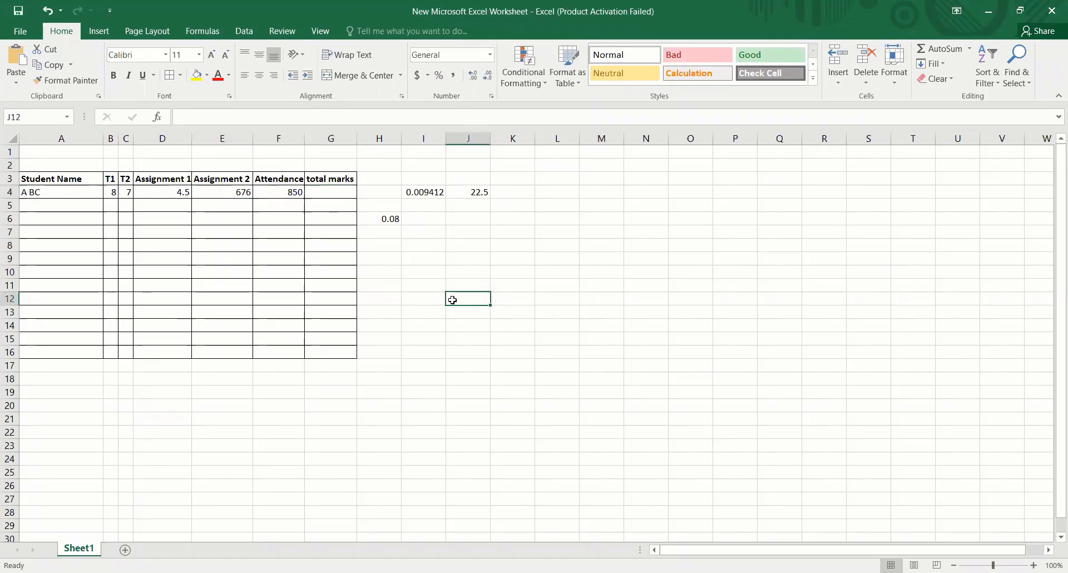
{"action": "left_click", "coordinate": [321, 194]}
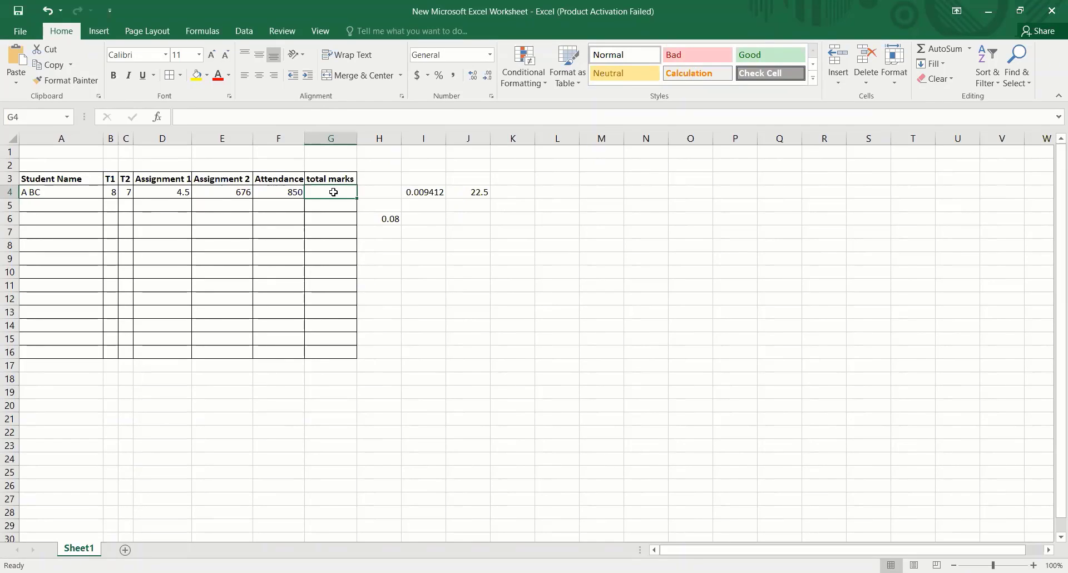
{"action": "type", "text": "="}
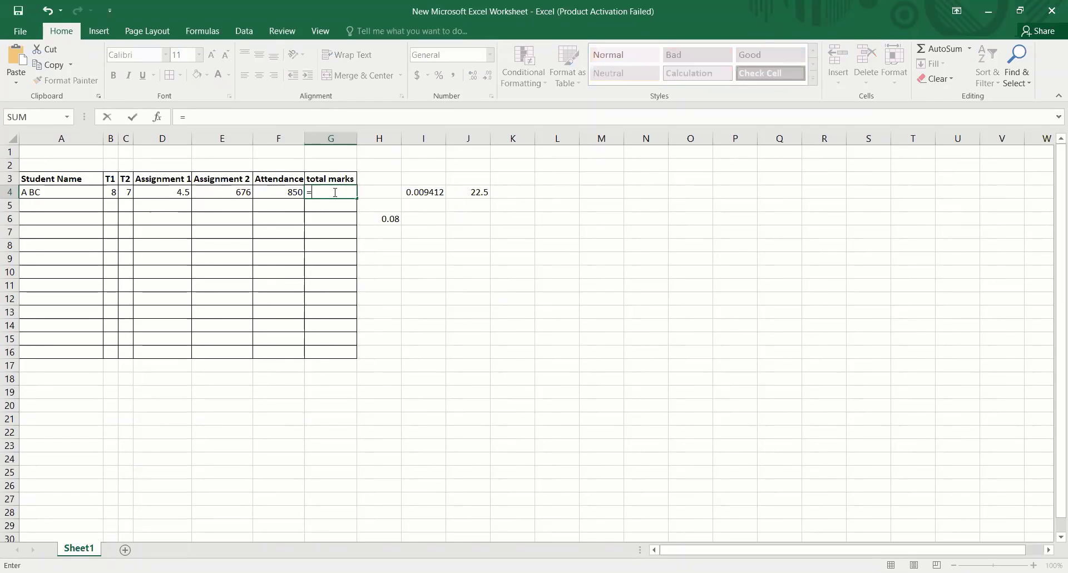
{"action": "left_click", "coordinate": [236, 194]}
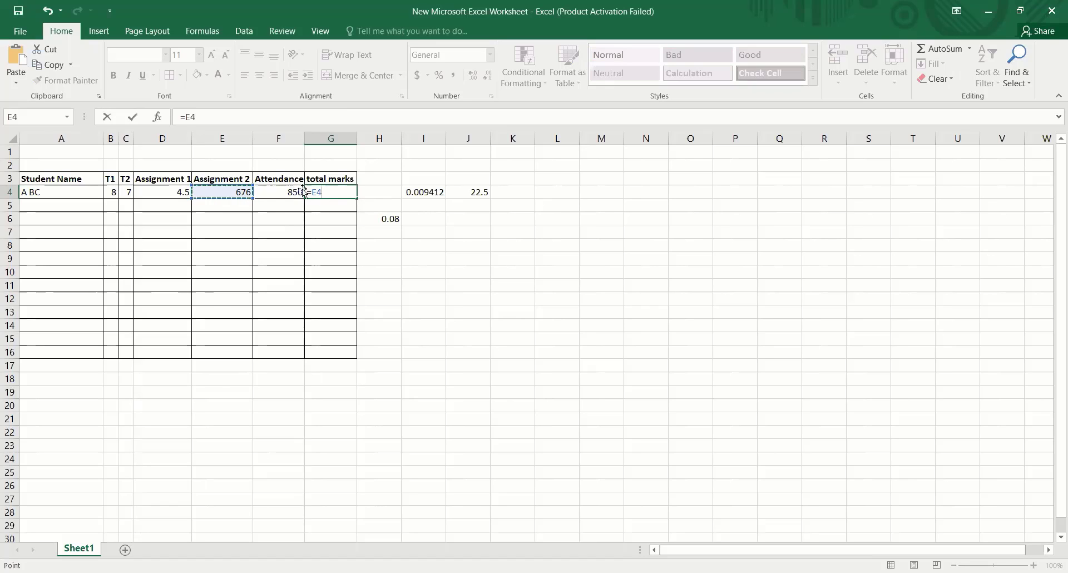
{"action": "type", "text": "/"}
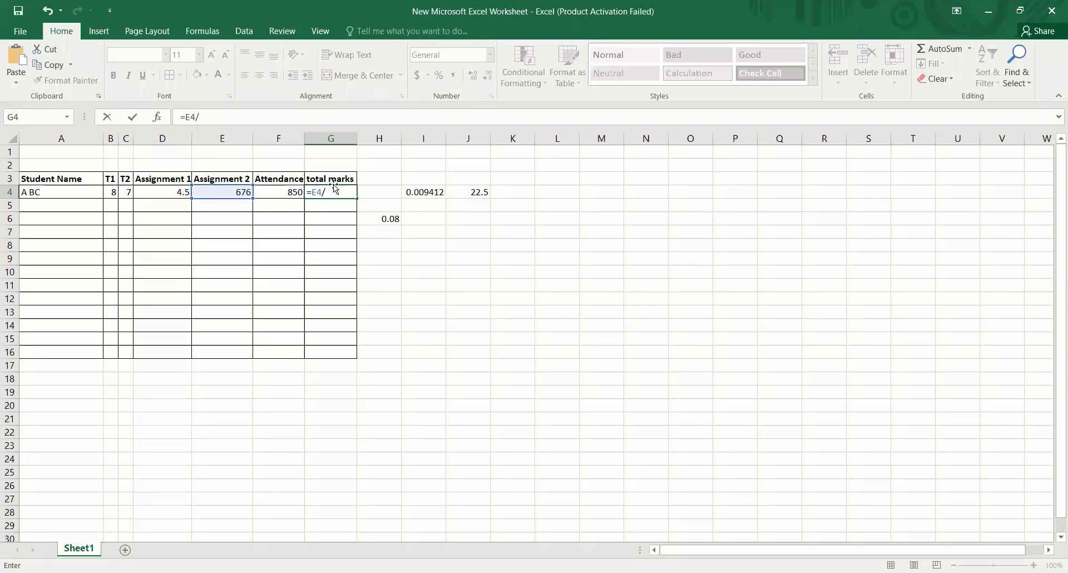
{"action": "left_click", "coordinate": [283, 193]}
{"action": "key", "text": "Return"}
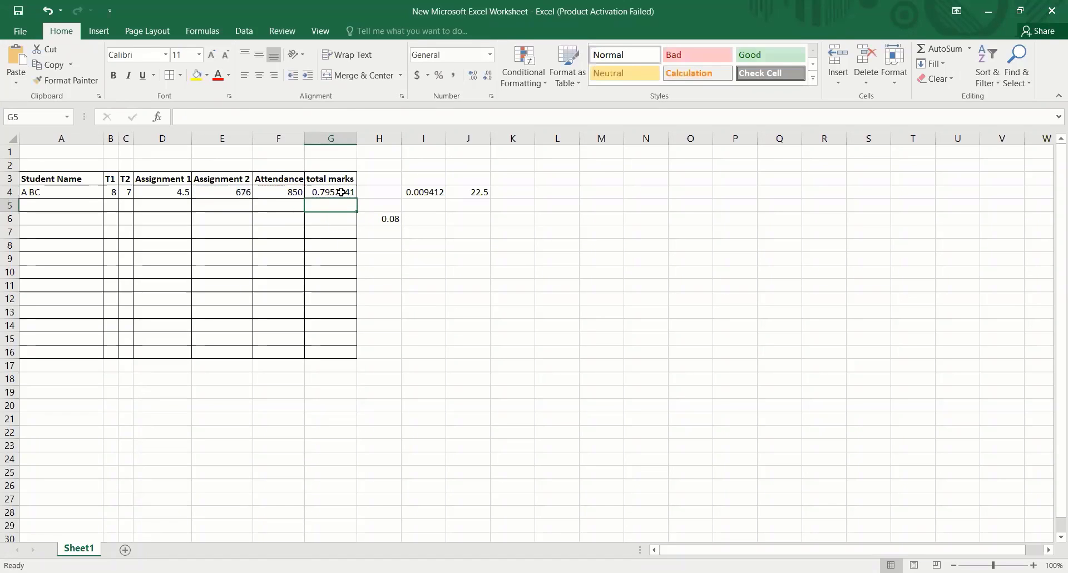
- Extend the division formula in G4 to =E4/F4*100 to calculate a percentage
{"action": "left_click", "coordinate": [339, 192]}
{"action": "left_click", "coordinate": [239, 113]}
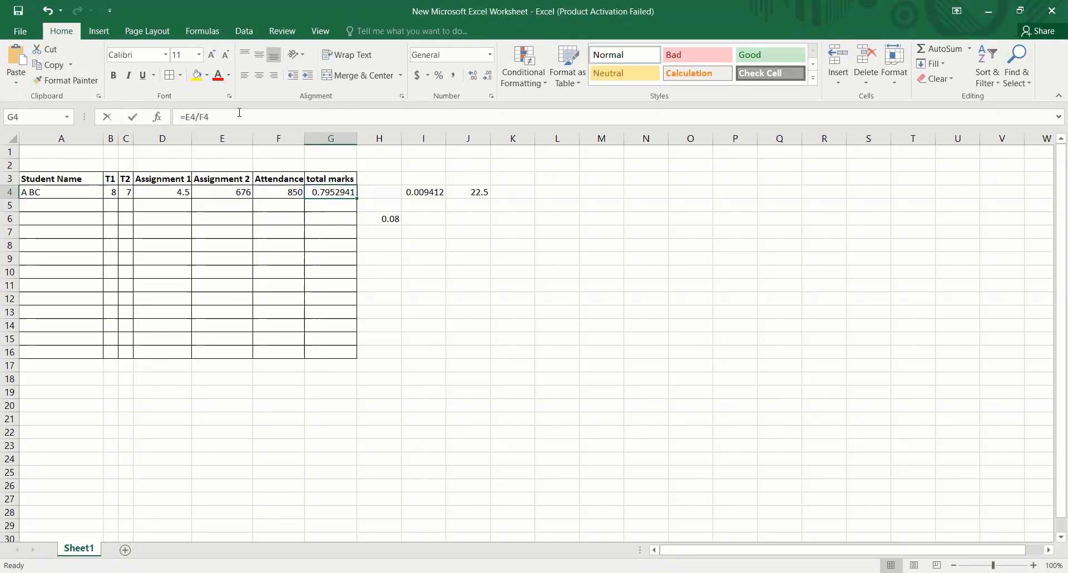
{"action": "type", "text": "*100"}
{"action": "key", "text": "Return"}
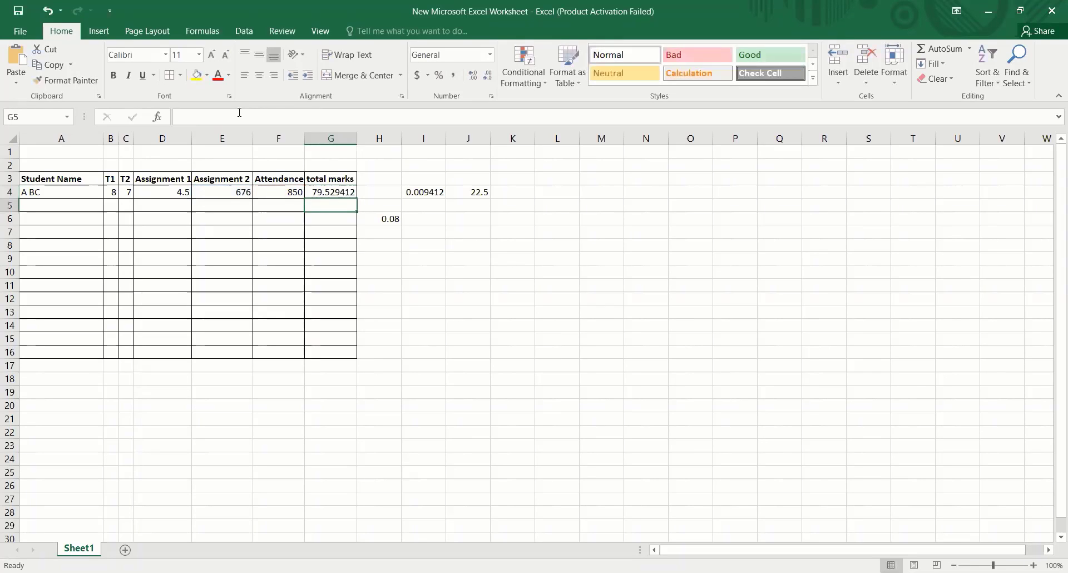
- Review the Assignment 2 value in E4 and the cell references in the percentage formula in G4
{"action": "left_click", "coordinate": [231, 195]}
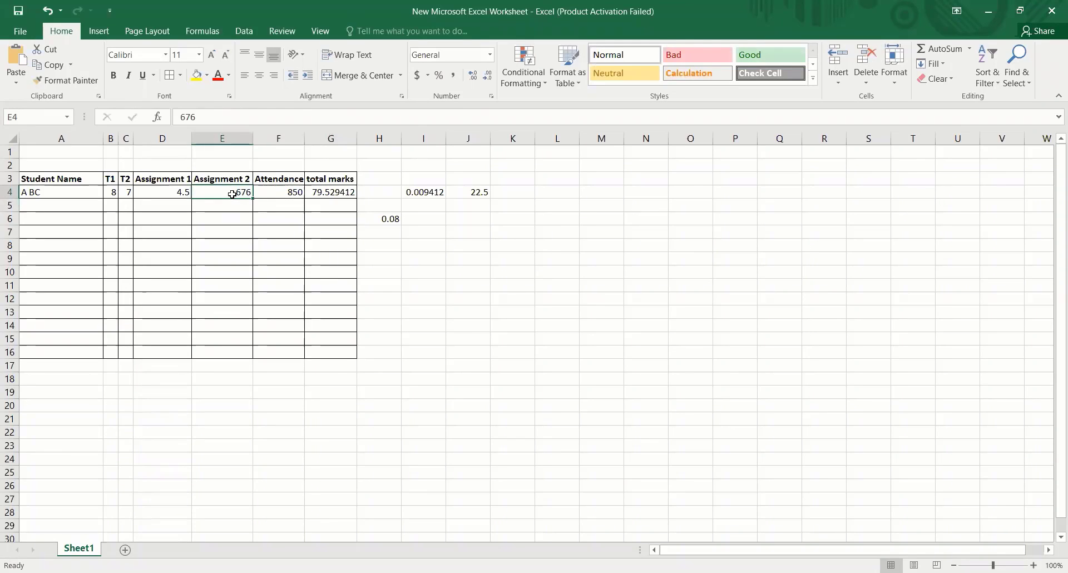
{"action": "left_click", "coordinate": [322, 197]}
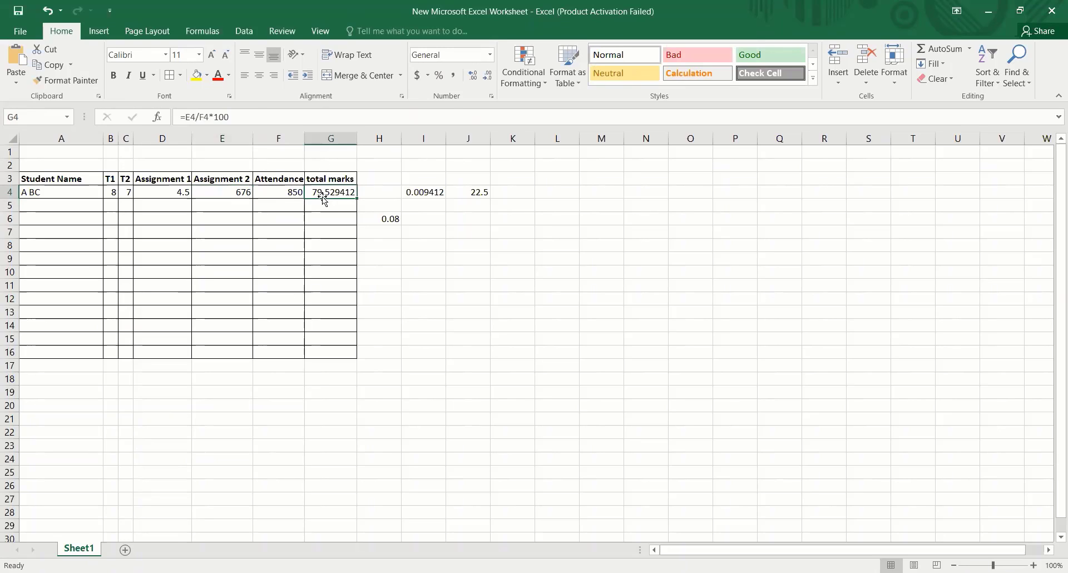
{"action": "left_click", "coordinate": [185, 116]}
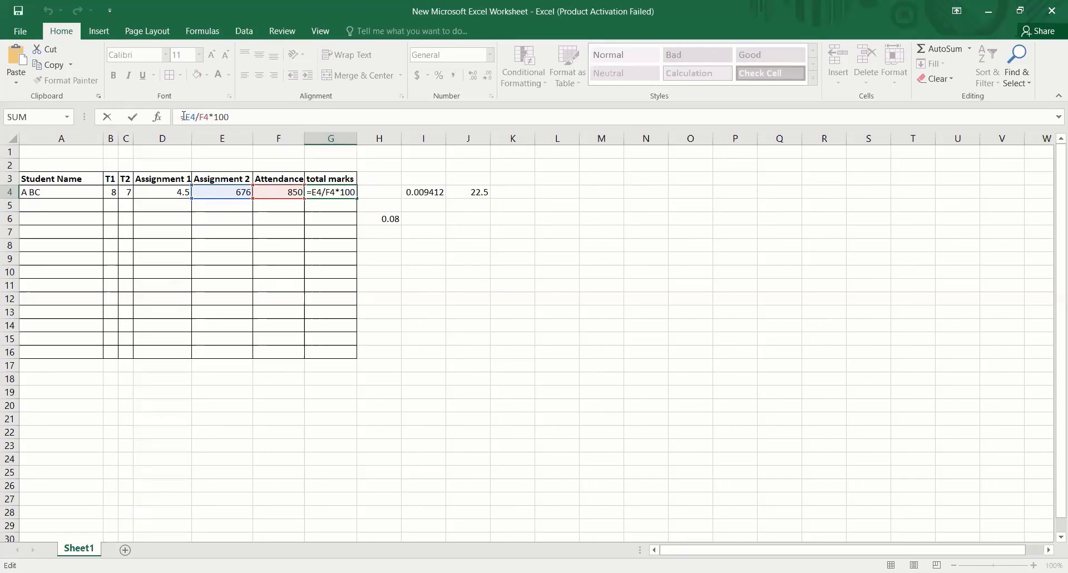
{"action": "left_click", "coordinate": [397, 182]}
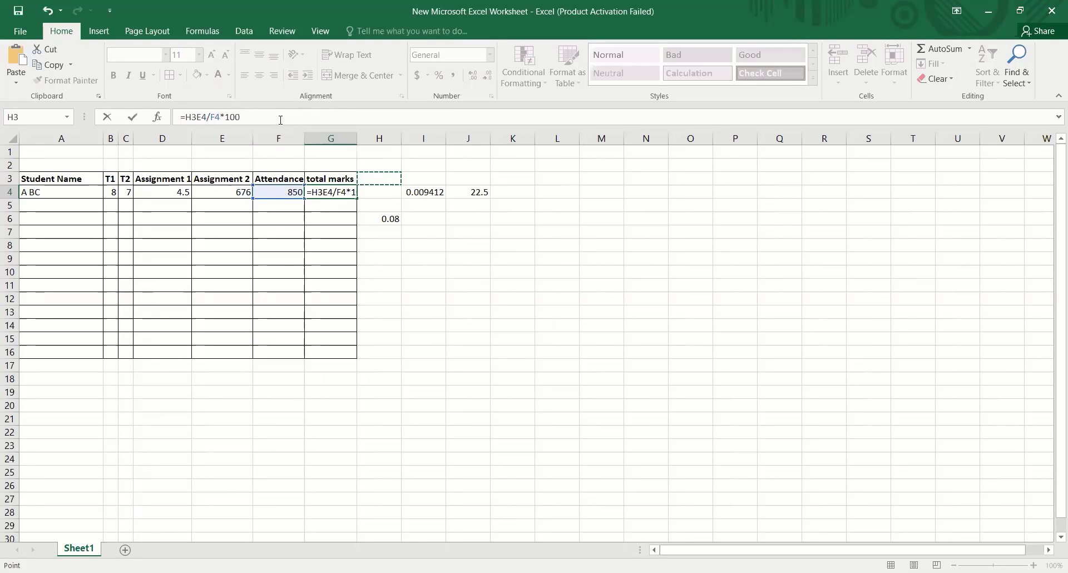
{"action": "key", "text": "BackSpace"}
{"action": "key", "text": "BackSpace"}
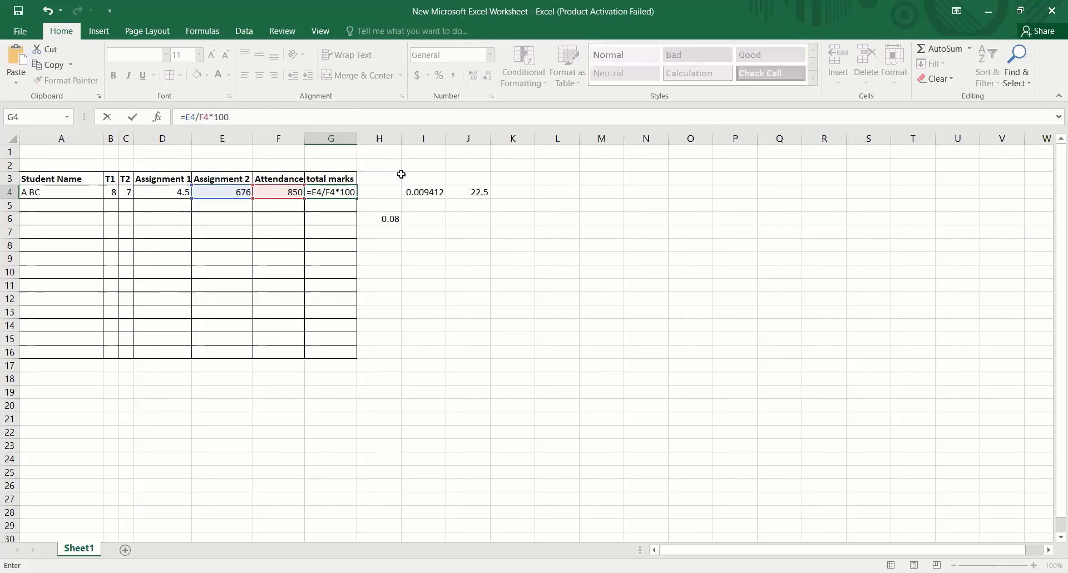
{"action": "left_click", "coordinate": [368, 194]}
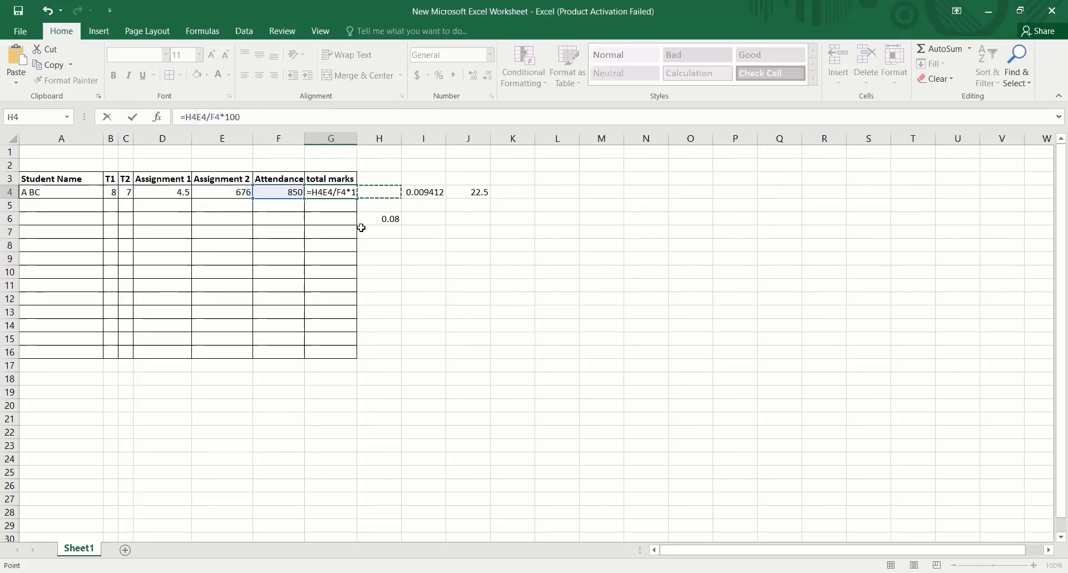
{"action": "key", "text": "ctrl+z"}
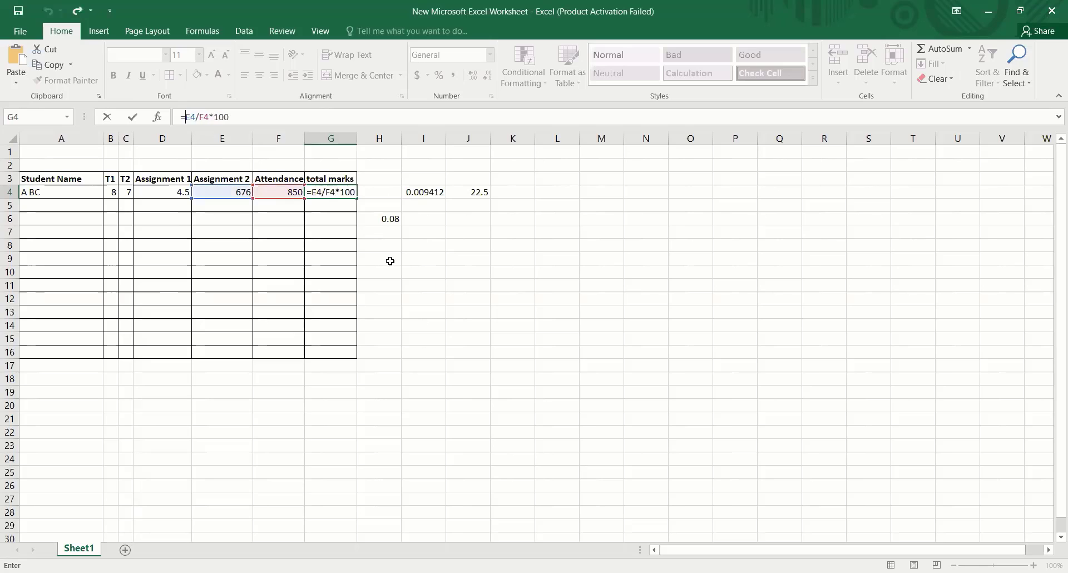
{"action": "left_click", "coordinate": [282, 191]}
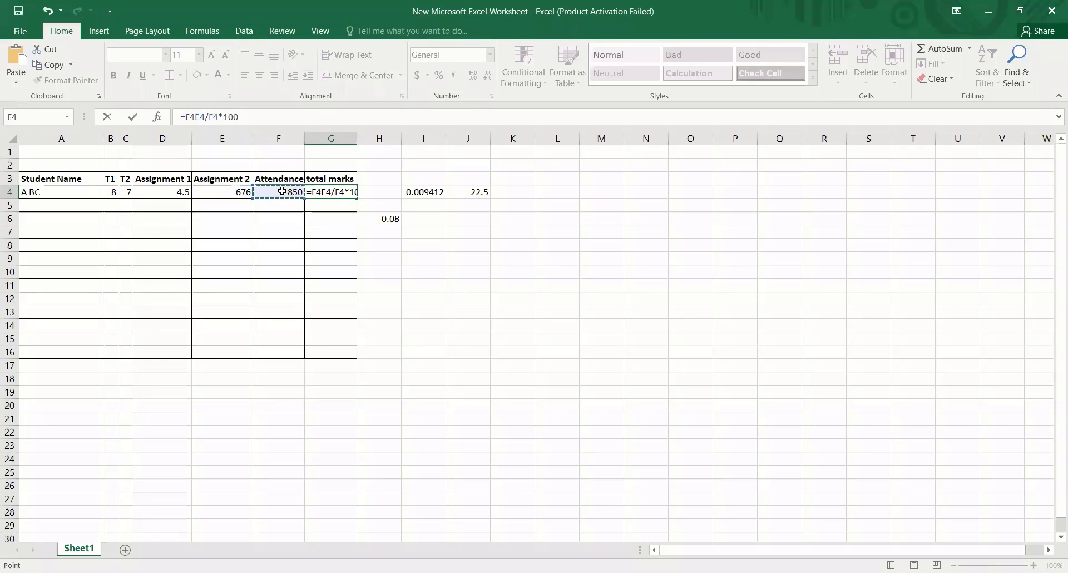
{"action": "key", "text": "BackSpace"}
{"action": "key", "text": "BackSpace"}
{"action": "key", "text": "Return"}
{"action": "left_click", "coordinate": [393, 296]}
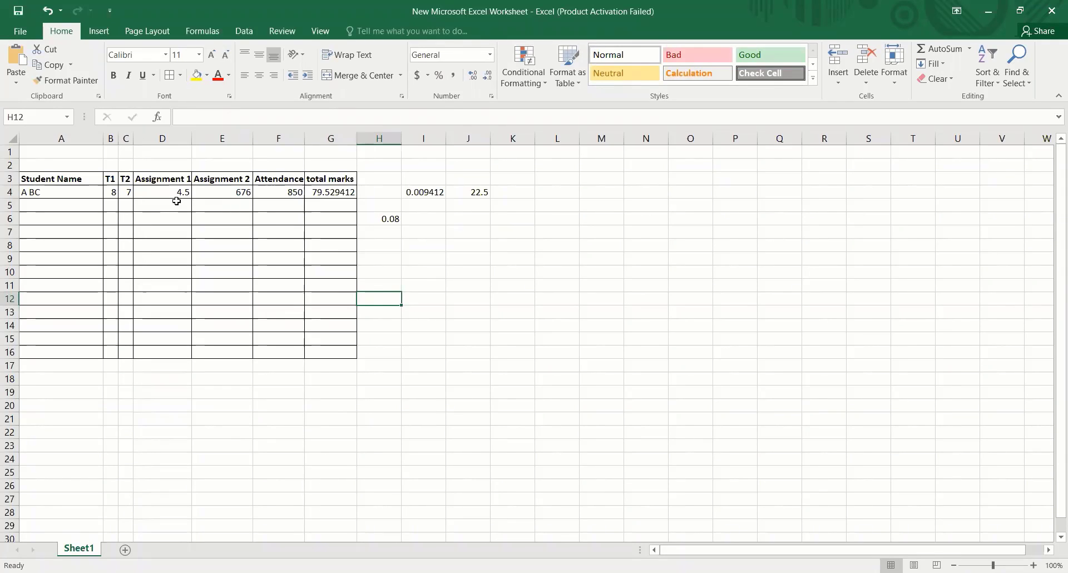
- Enter the formula =E4/120 in E5 to divide the Assignment 2 mark by 120
{"action": "left_click", "coordinate": [228, 195]}
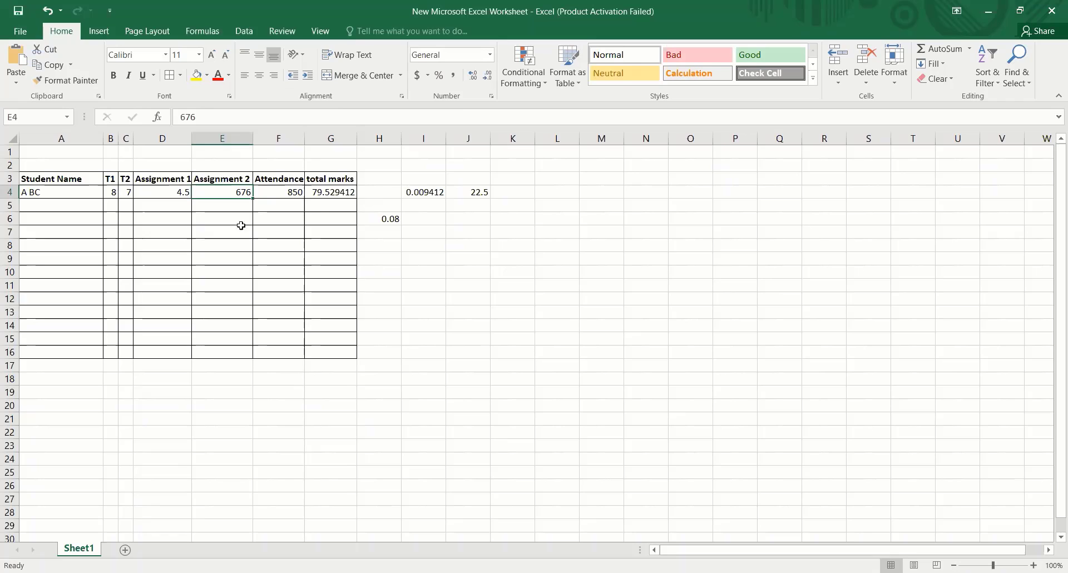
{"action": "left_click", "coordinate": [222, 208]}
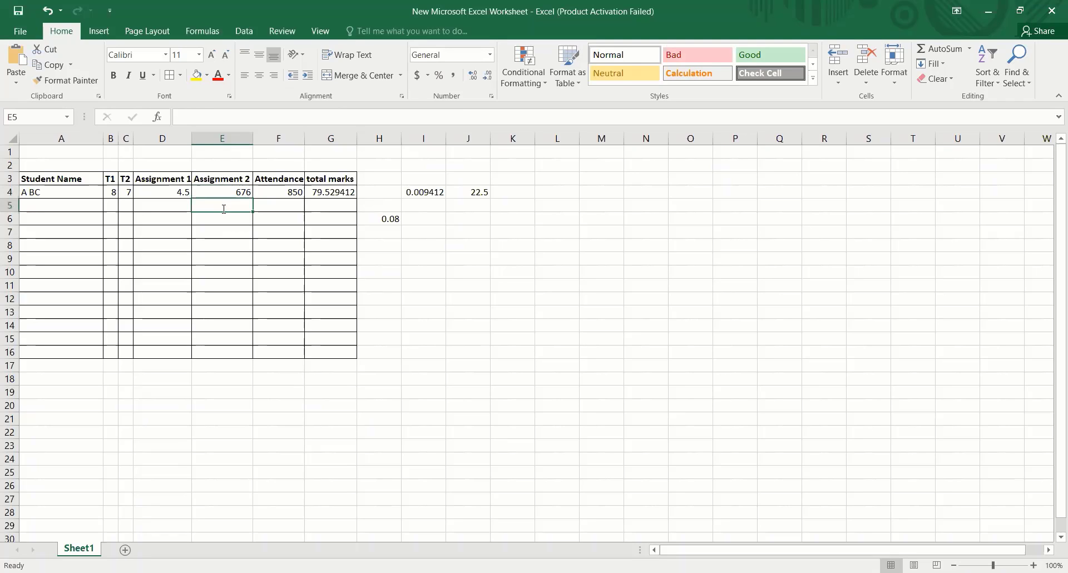
{"action": "type", "text": "="}
{"action": "left_click", "coordinate": [233, 192]}
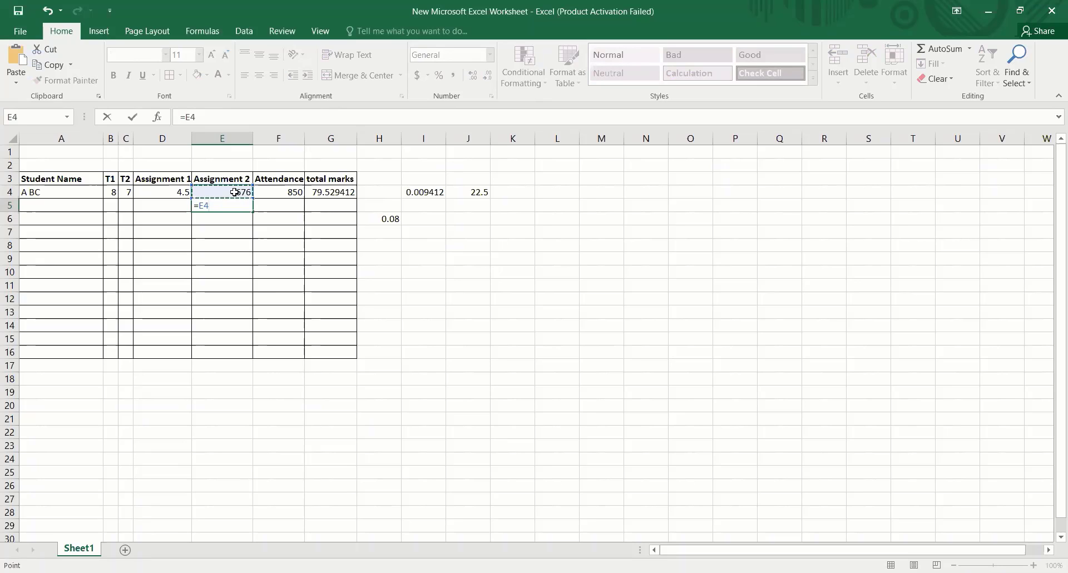
{"action": "type", "text": "/120"}
{"action": "key", "text": "Return"}
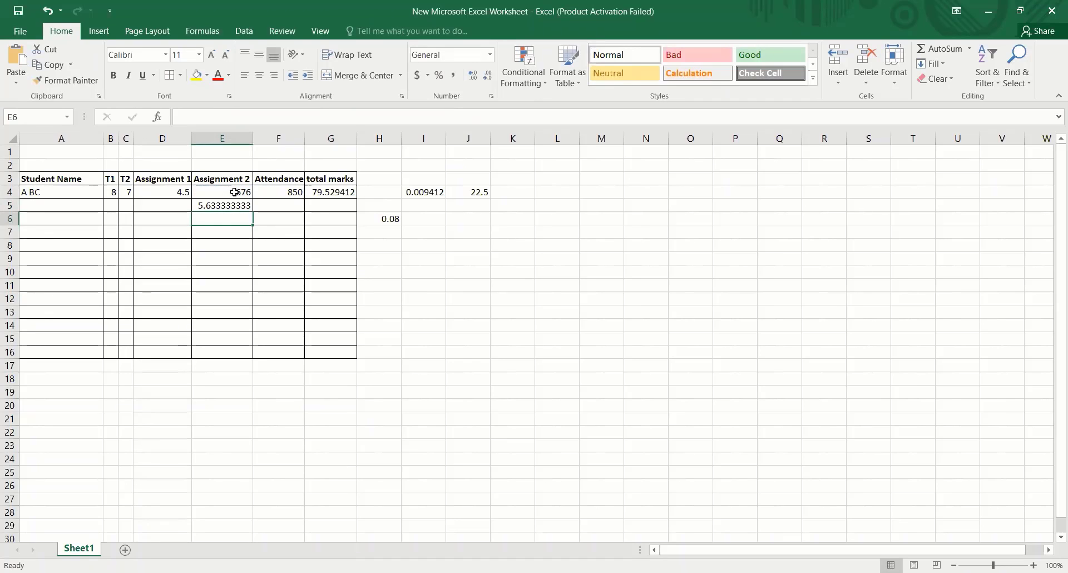
{"action": "left_click", "coordinate": [389, 219]}
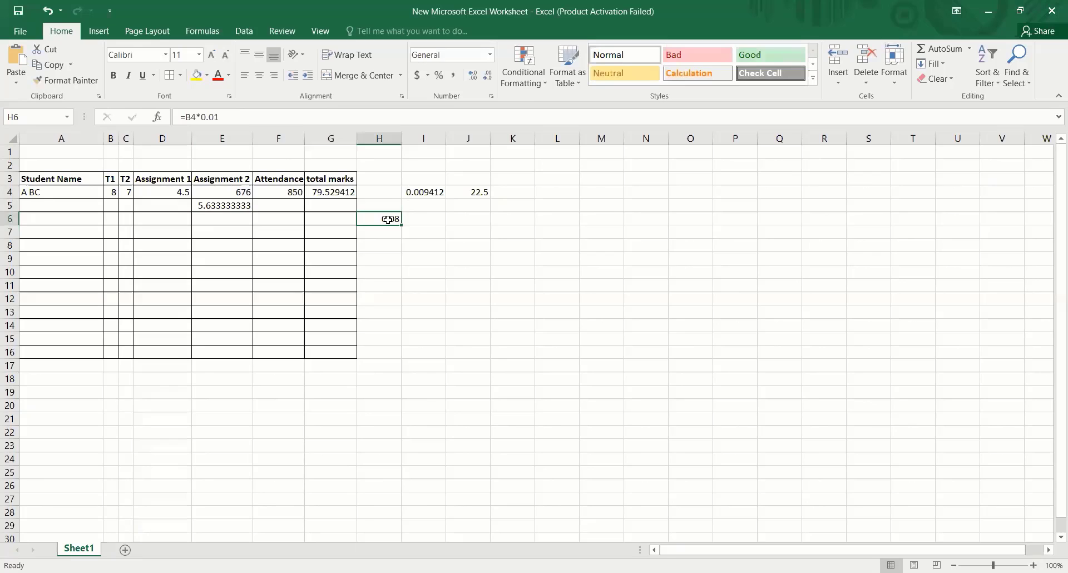
{"action": "type", "text": "="}
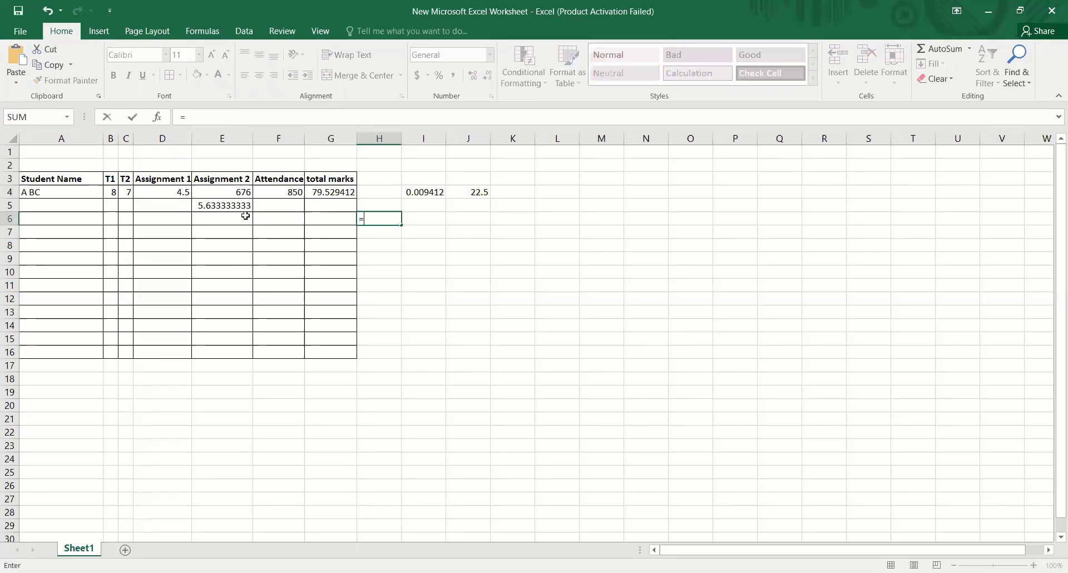
{"action": "left_click", "coordinate": [242, 192]}
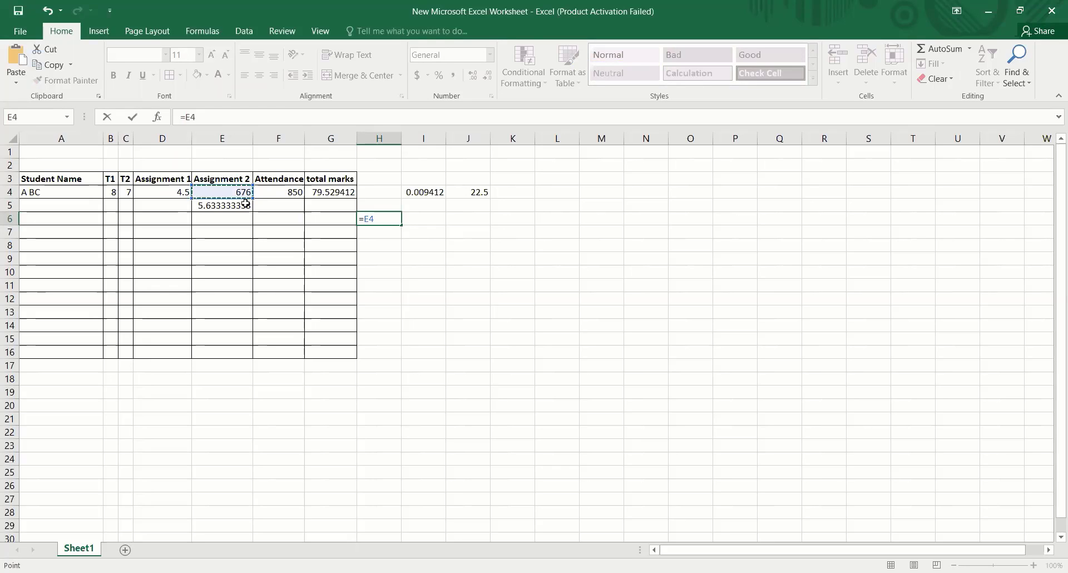
{"action": "left_click", "coordinate": [245, 204]}
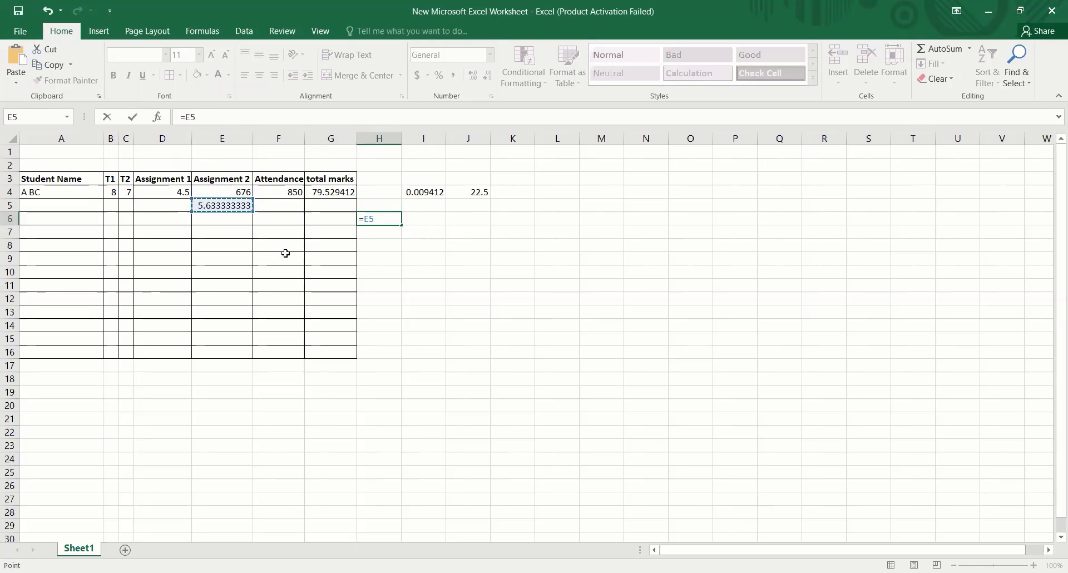
{"action": "type", "text": "*"}
{"action": "left_click", "coordinate": [392, 217]}
{"action": "key", "text": "BackSpace"}
{"action": "key", "text": "BackSpace"}
{"action": "key", "text": "BackSpace"}
{"action": "key", "text": "BackSpace"}
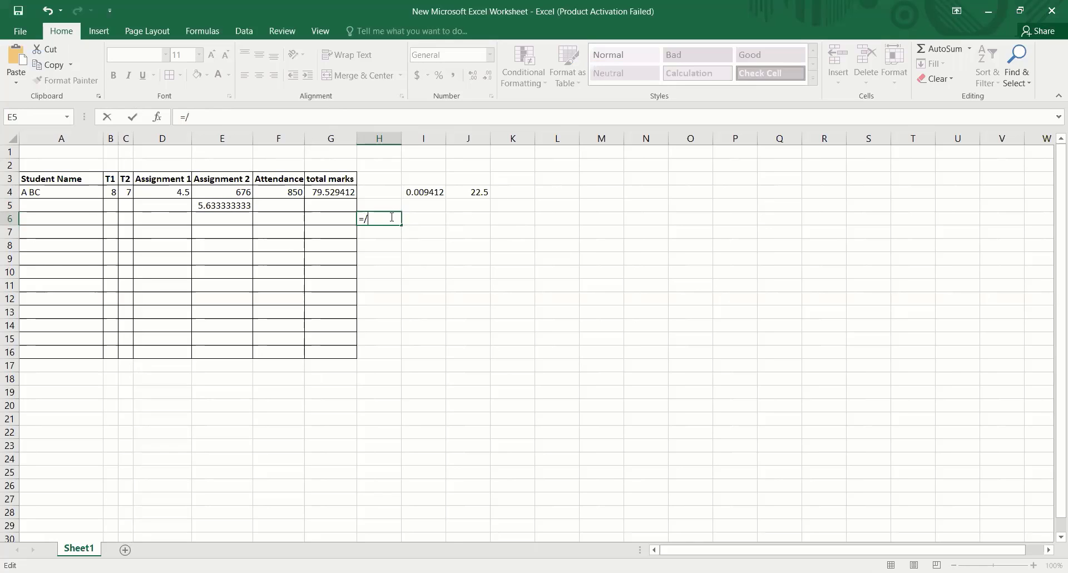
{"action": "type", "text": "/"}
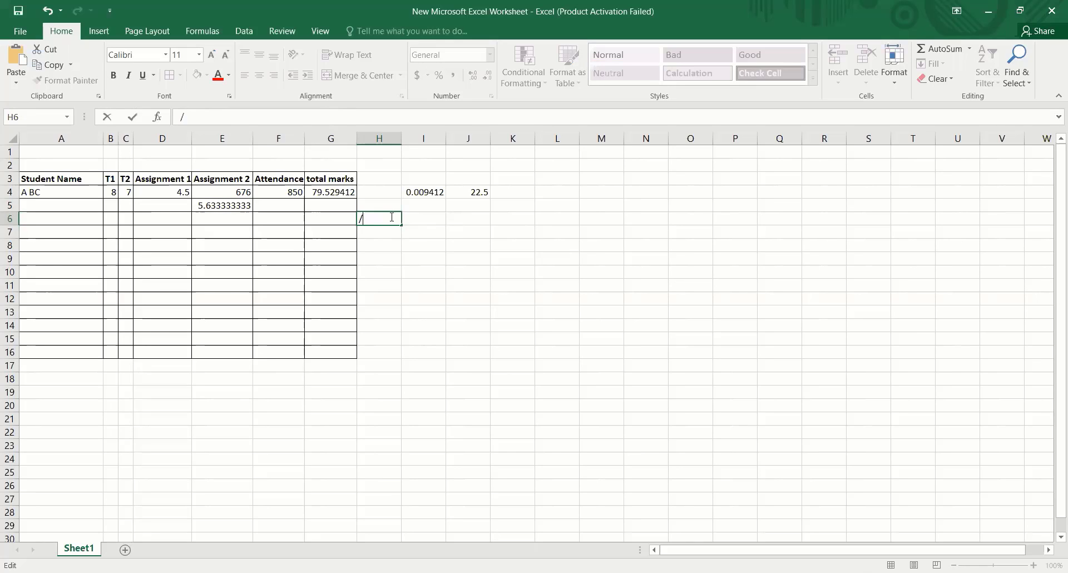
{"action": "left_click", "coordinate": [487, 288]}
- Enter the multiplication sign * as plain text in H6
{"action": "left_click", "coordinate": [371, 217]}
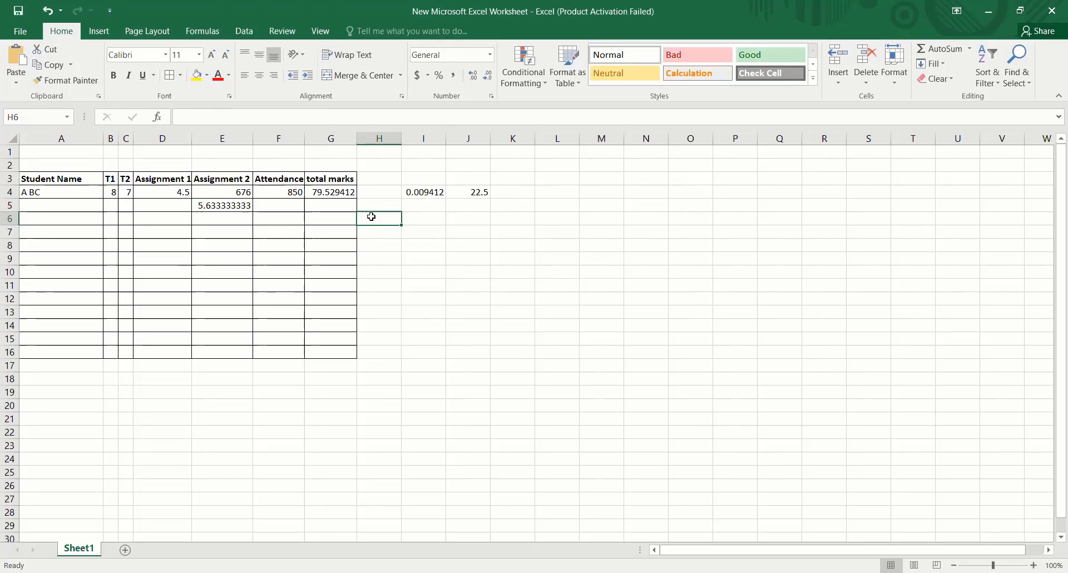
{"action": "type", "text": "*"}
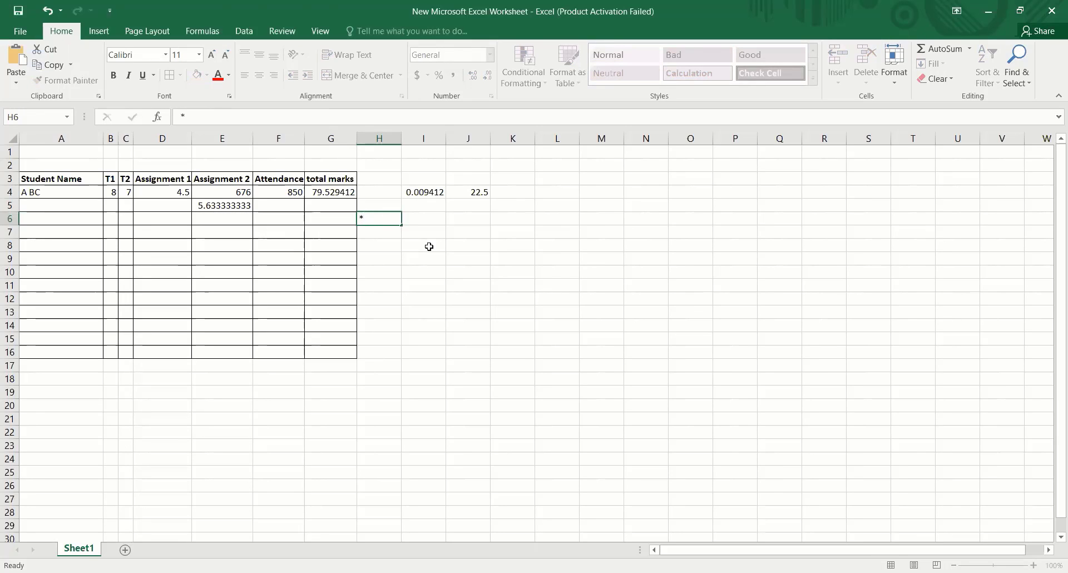
{"action": "left_click", "coordinate": [429, 245]}
- Enter the formula =E5*100 in G6 to turn the division result into a percentage
{"action": "left_click", "coordinate": [335, 220]}
{"action": "type", "text": "="}
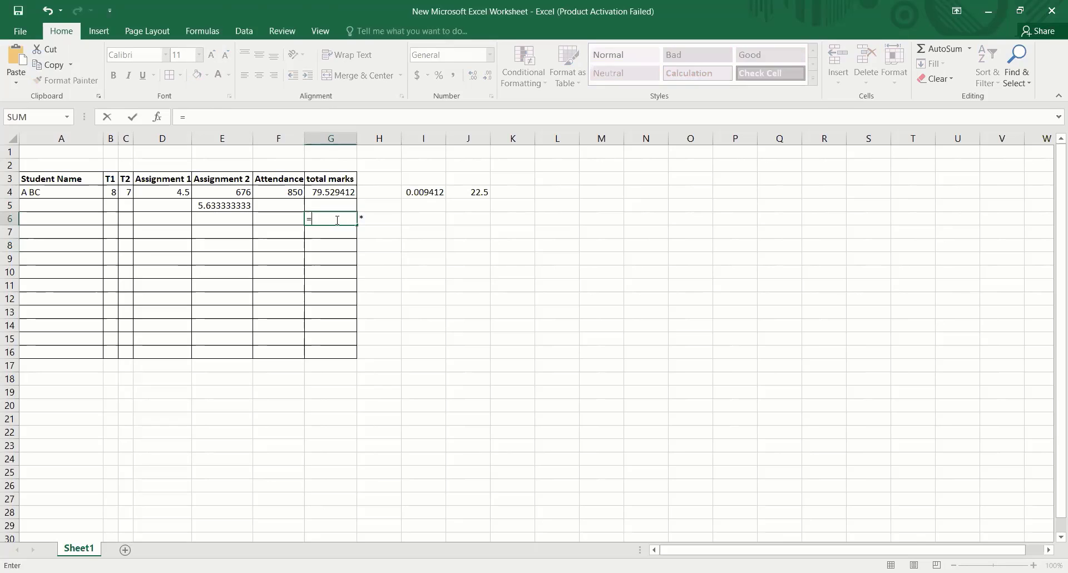
{"action": "left_click", "coordinate": [226, 204]}
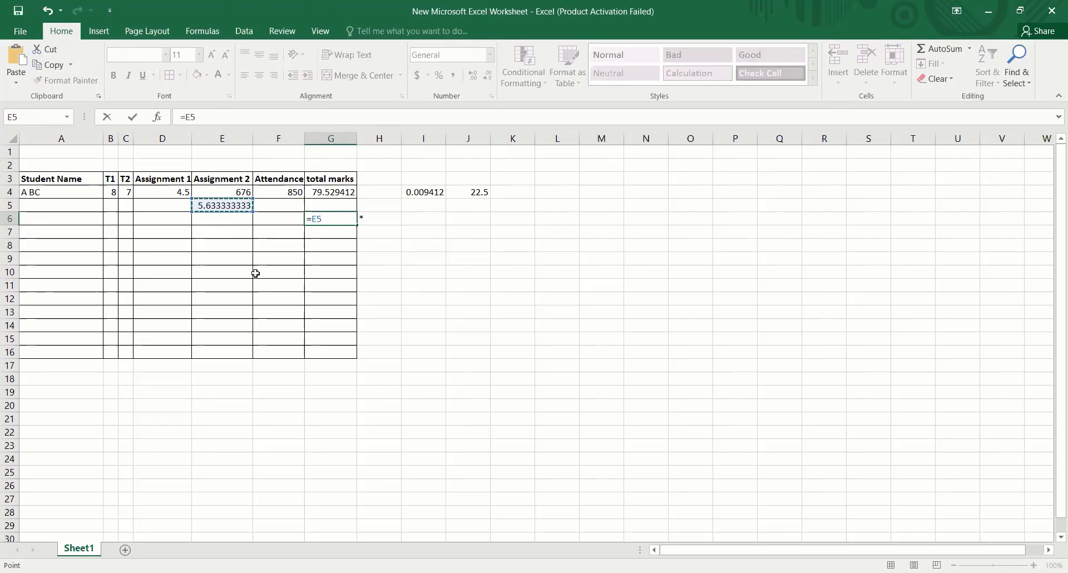
{"action": "type", "text": "*100"}
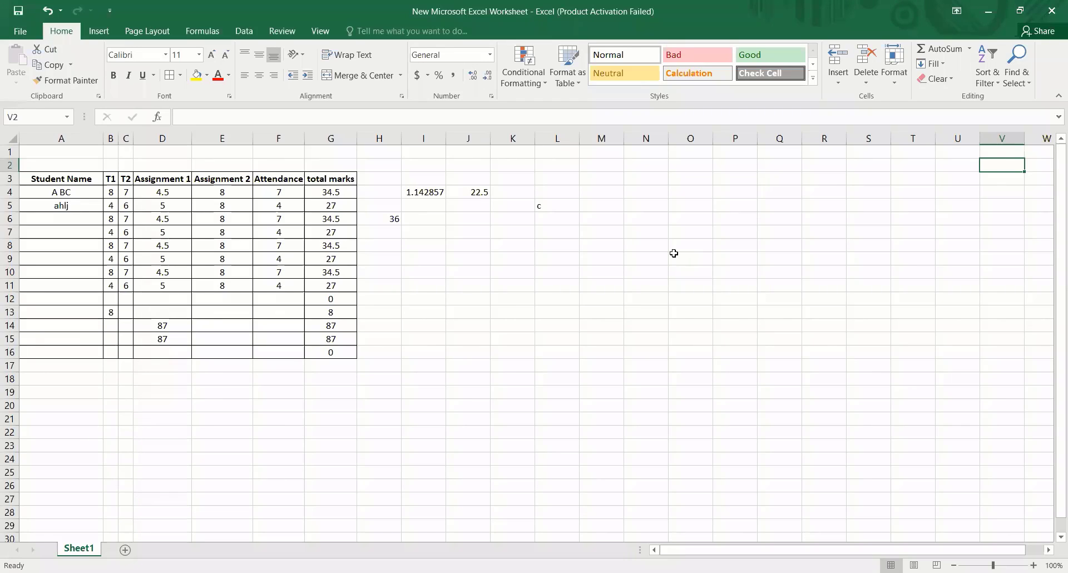
- Review the first student's marks in row 4 and the addition formula in G4
{"action": "left_click", "coordinate": [124, 193]}
{"action": "left_click", "coordinate": [170, 201]}
{"action": "left_click", "coordinate": [218, 202]}
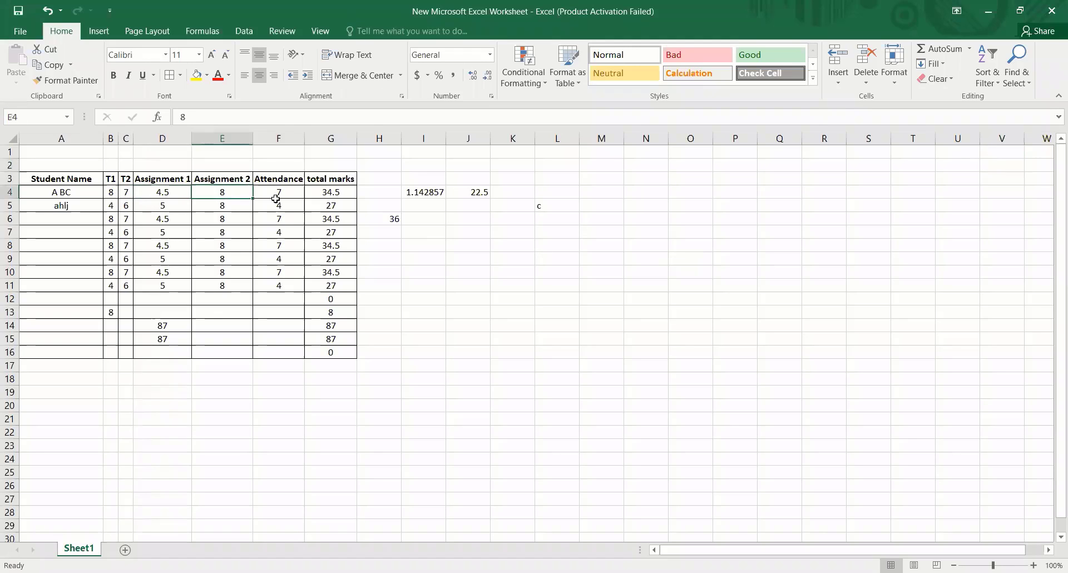
{"action": "left_click", "coordinate": [289, 202]}
{"action": "left_click", "coordinate": [326, 191]}
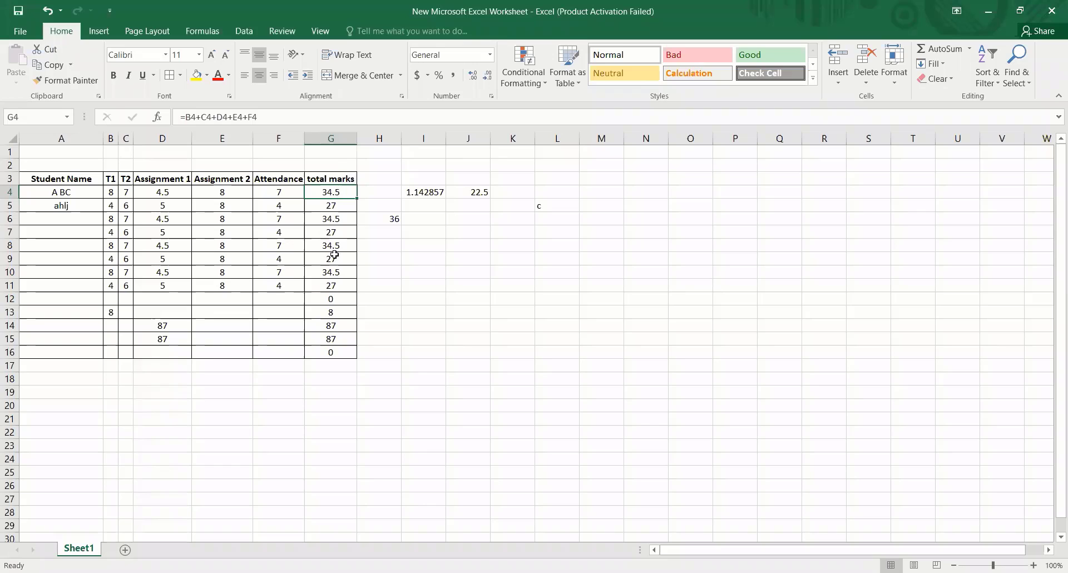
- Select the total marks in G4:G6 and fill the addition formula down to G16
{"action": "left_click", "coordinate": [405, 189]}
{"action": "left_click_drag", "start_coordinate": [402, 192], "coordinate": [341, 217]}
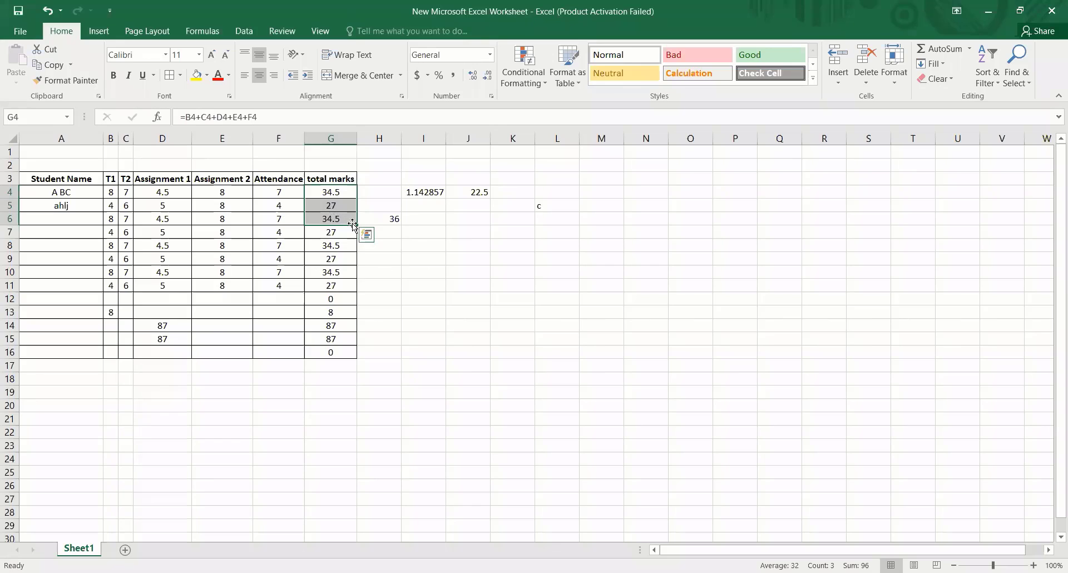
{"action": "left_click_drag", "start_coordinate": [355, 225], "coordinate": [357, 353]}
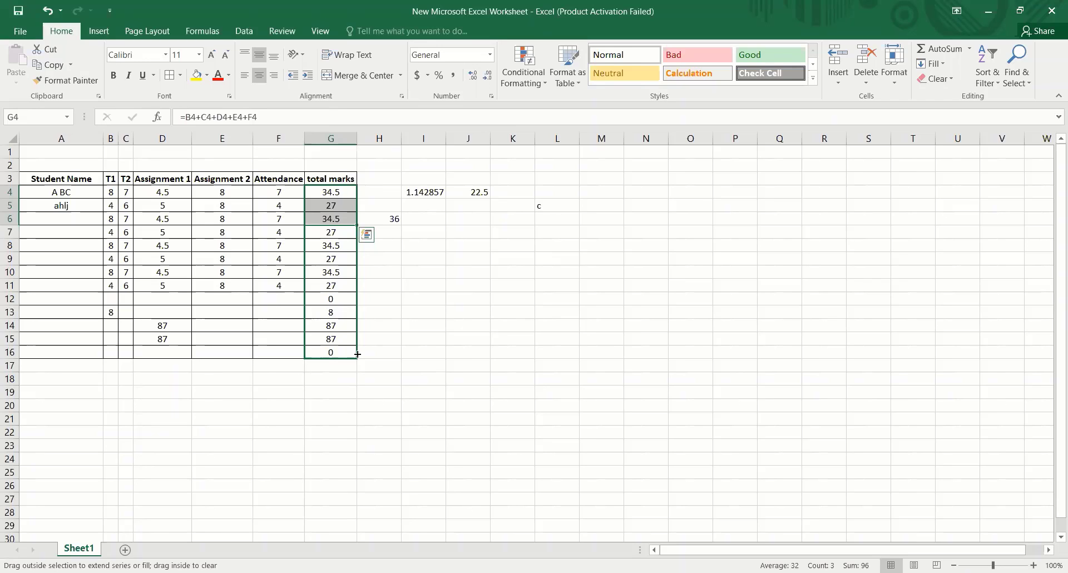
{"action": "left_click_drag", "start_coordinate": [358, 354], "coordinate": [357, 355]}
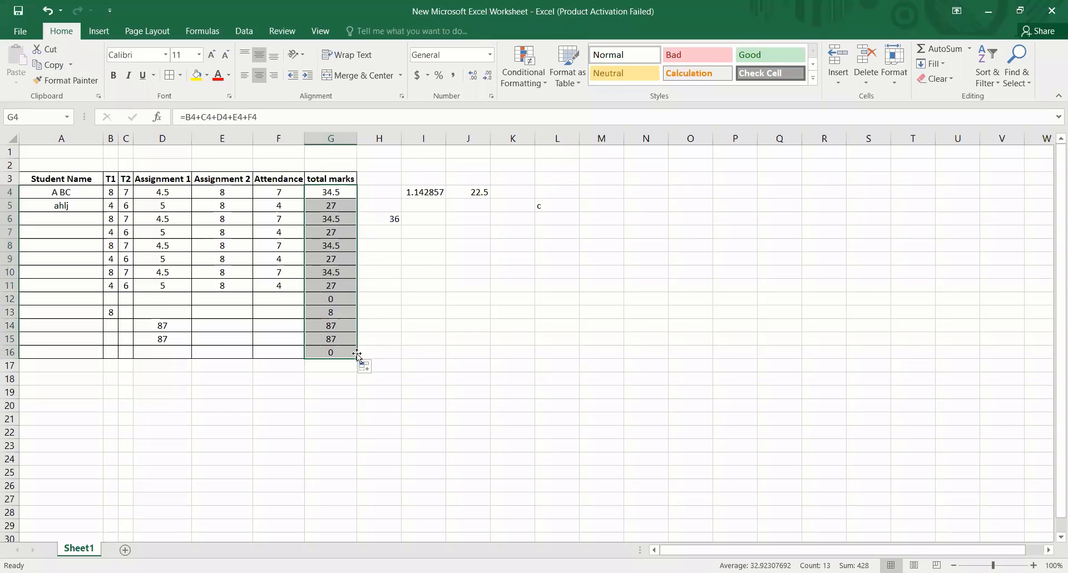
{"action": "left_click", "coordinate": [434, 324]}
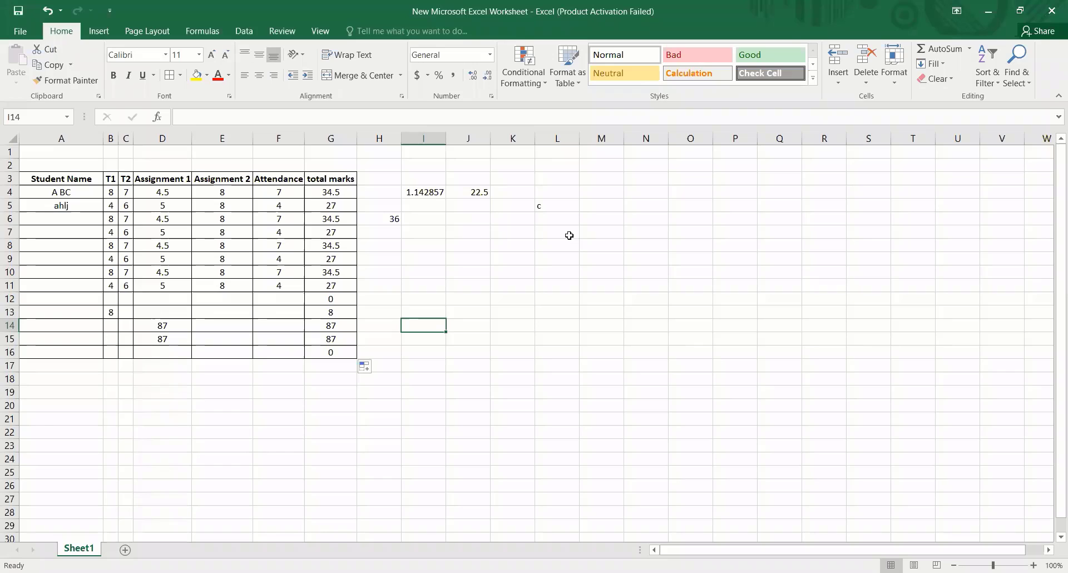
- Merge and center cells L5:L9 and test top and bottom alignment on the text before setting it to middle
{"action": "left_click_drag", "start_coordinate": [542, 205], "coordinate": [560, 256]}
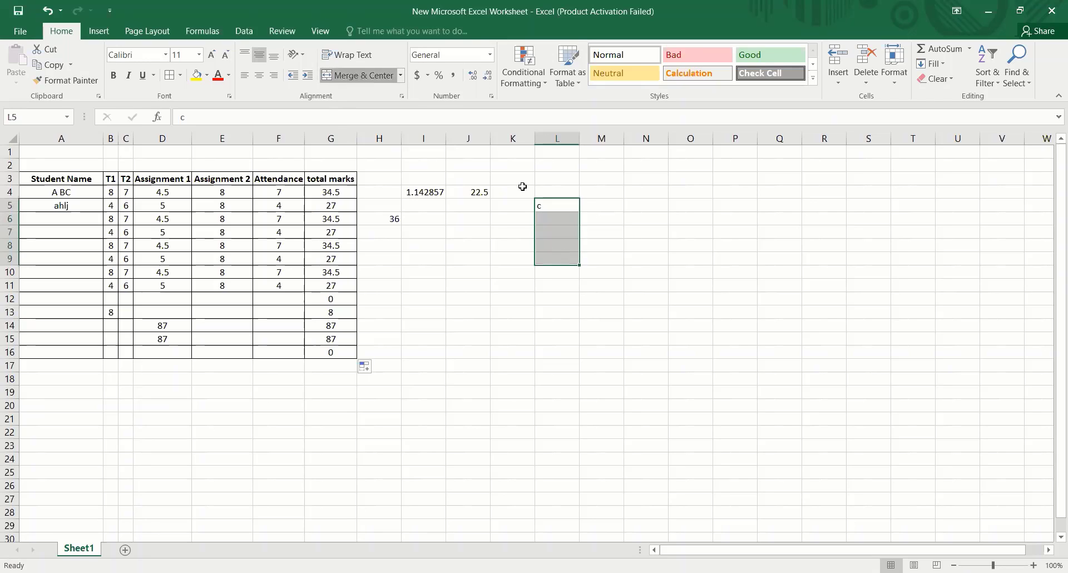
{"action": "left_click", "coordinate": [359, 75]}
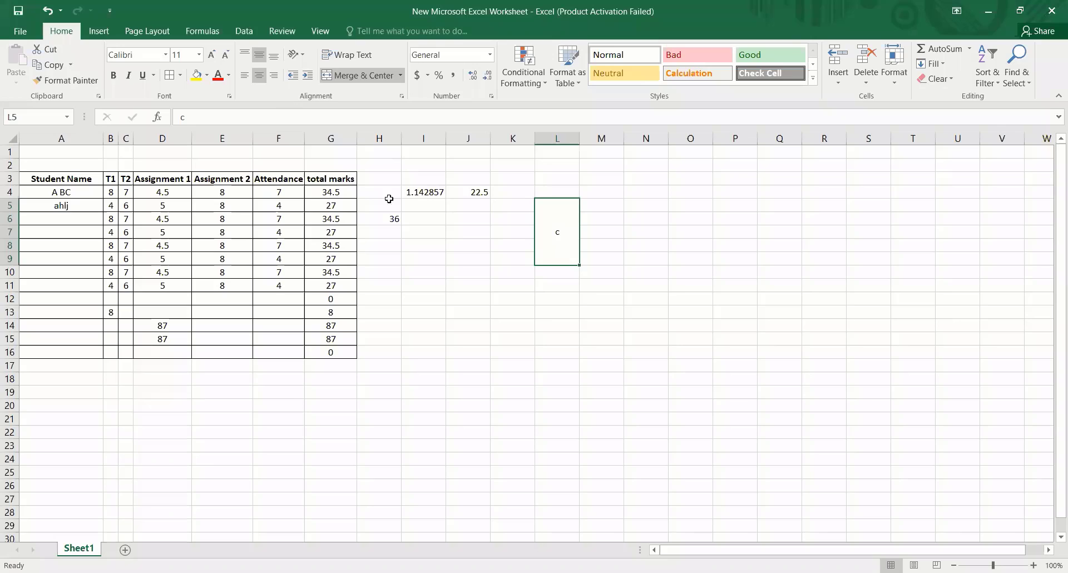
{"action": "left_click", "coordinate": [245, 55]}
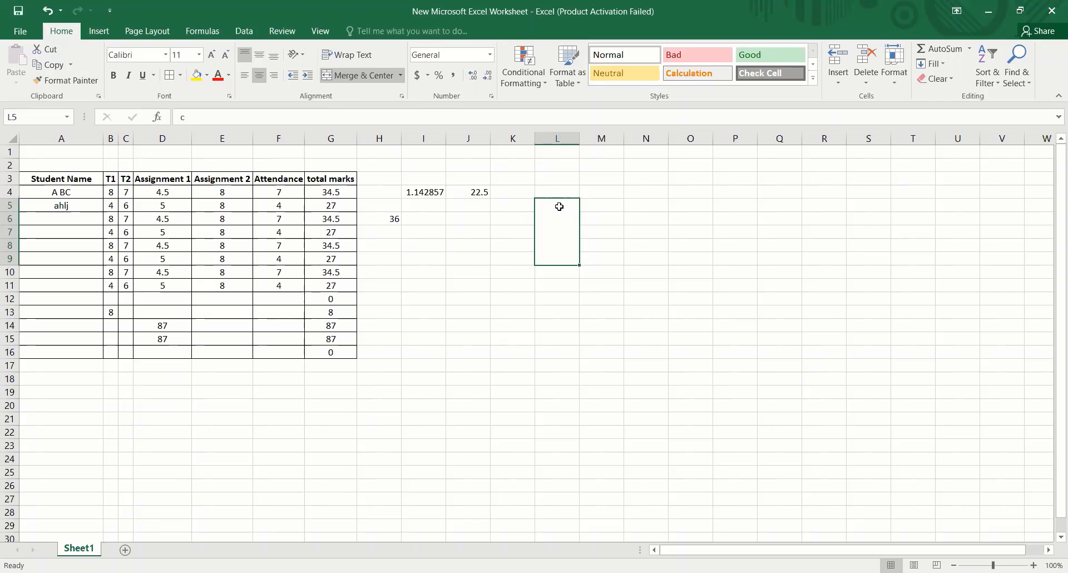
{"action": "left_click", "coordinate": [260, 57]}
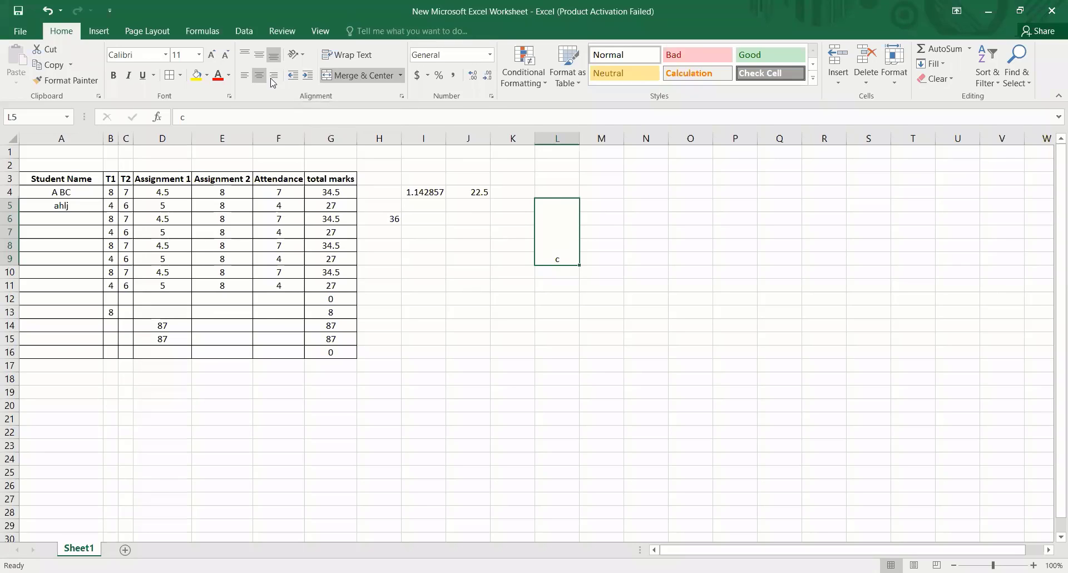
{"action": "left_click", "coordinate": [259, 54]}
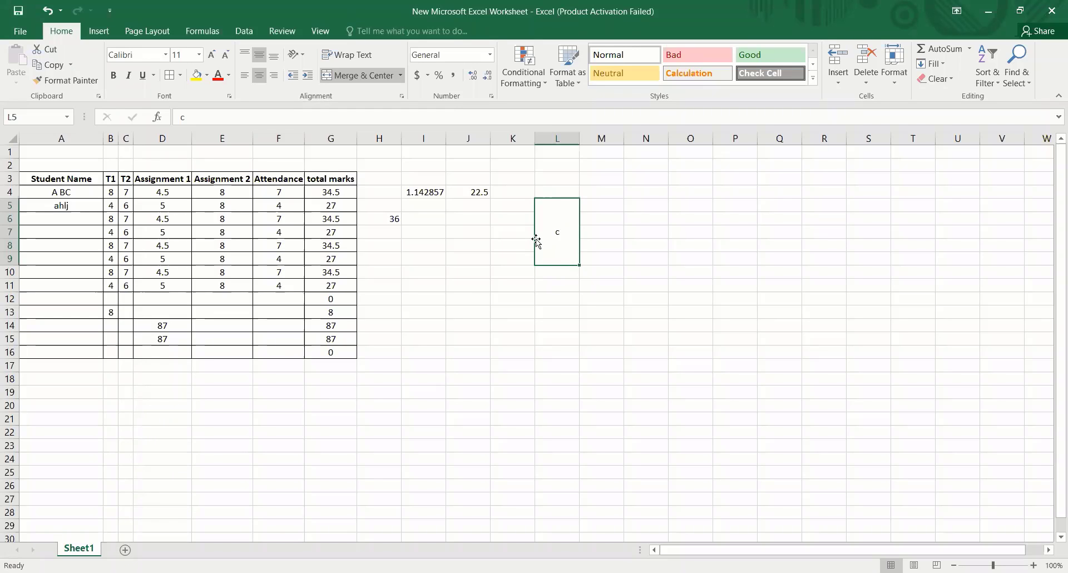
- Try left alignment on the merged cell L5:L9, and centered text at its top, bottom and middle
{"action": "left_click", "coordinate": [244, 75]}
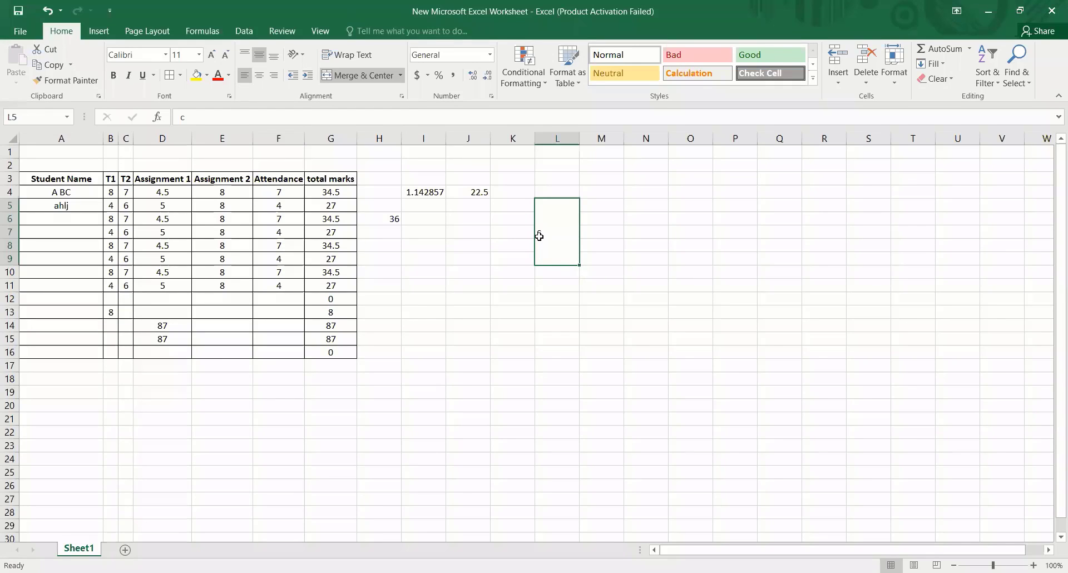
{"action": "left_click", "coordinate": [245, 55]}
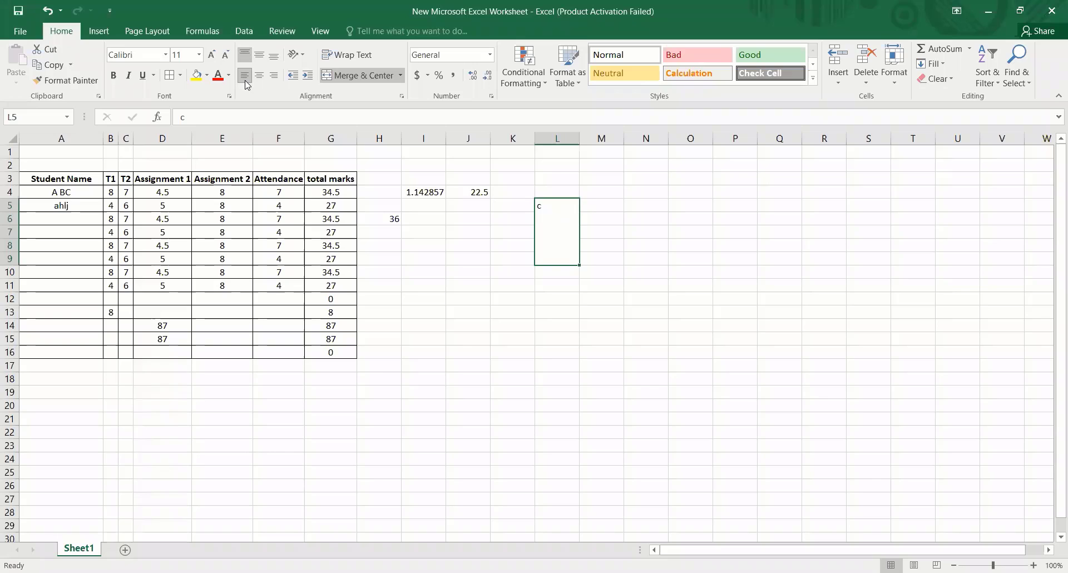
{"action": "left_click", "coordinate": [275, 56]}
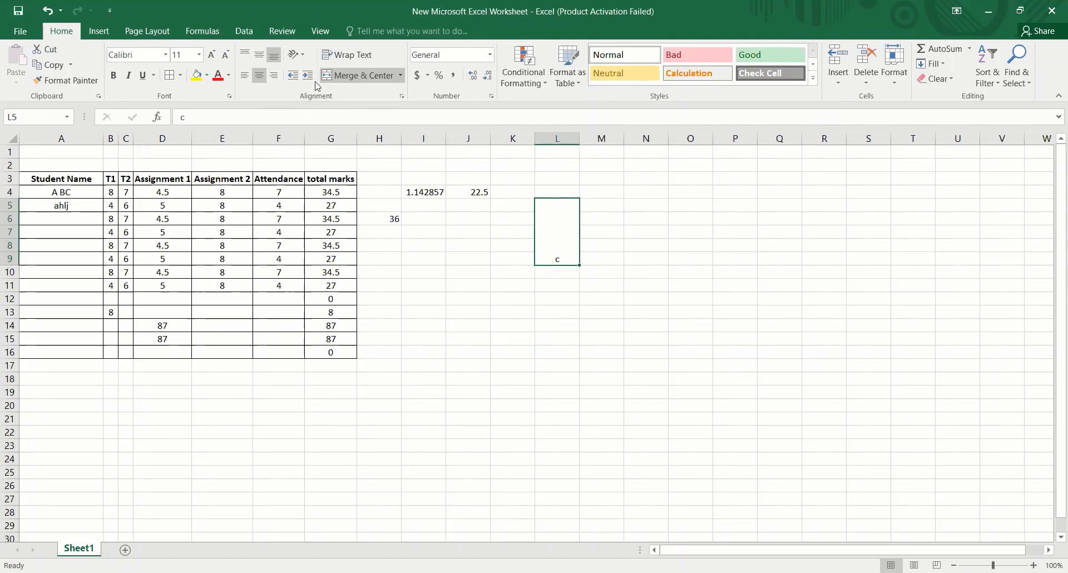
{"action": "left_click", "coordinate": [246, 56]}
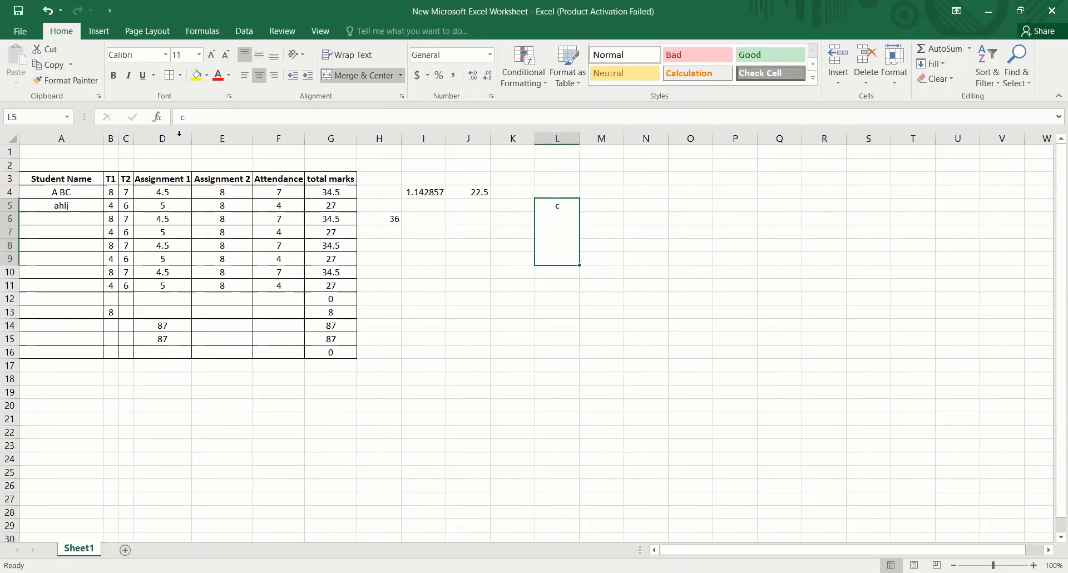
{"action": "left_click", "coordinate": [261, 56]}
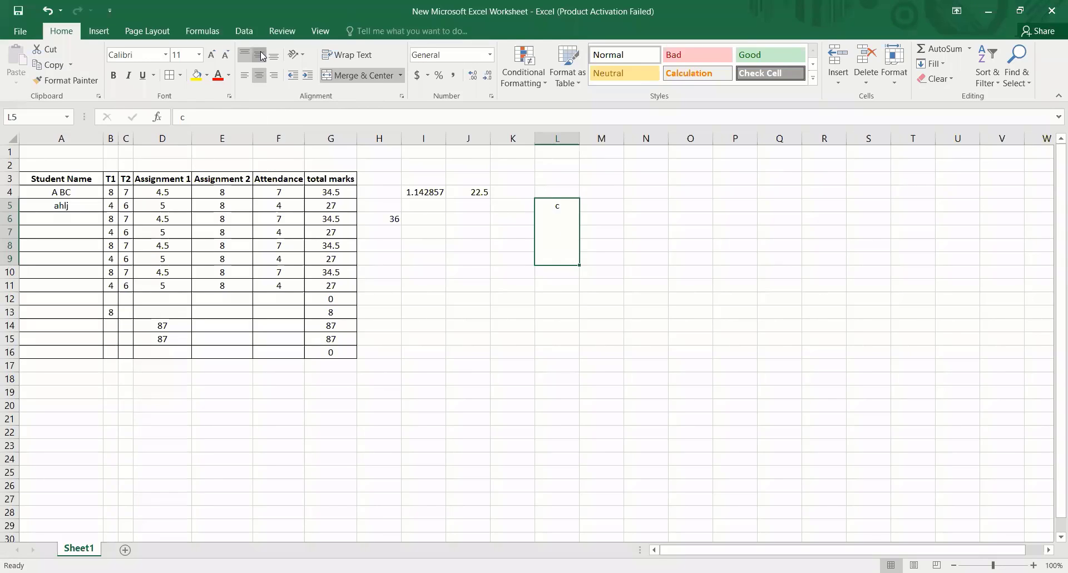
- Try right alignment with top and bottom placement on the merged cell, and return the text to middle and center
{"action": "left_click", "coordinate": [274, 78]}
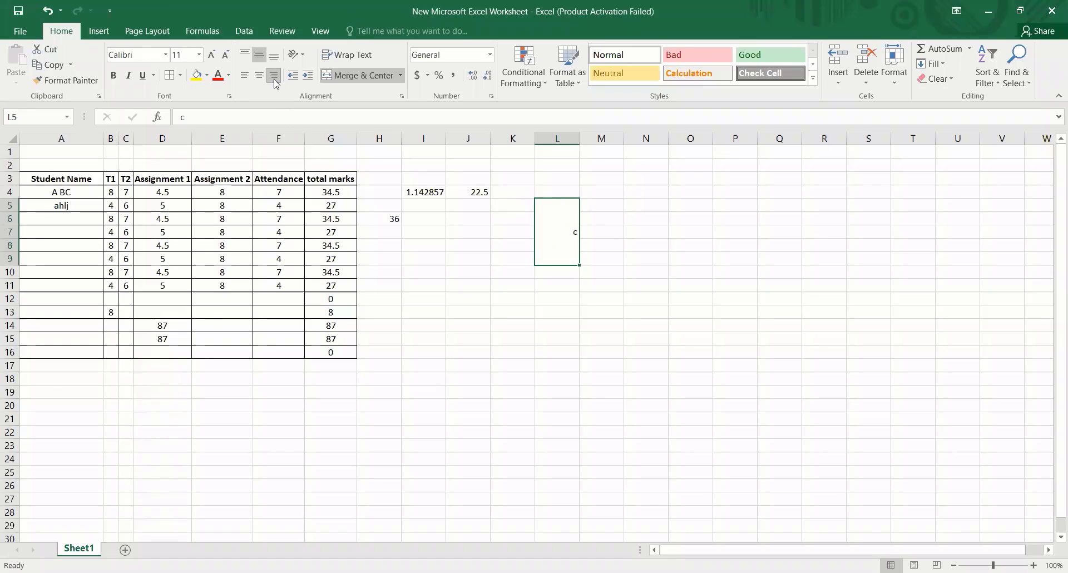
{"action": "left_click", "coordinate": [246, 58]}
{"action": "left_click", "coordinate": [272, 58]}
{"action": "left_click", "coordinate": [260, 57]}
{"action": "left_click", "coordinate": [259, 76]}
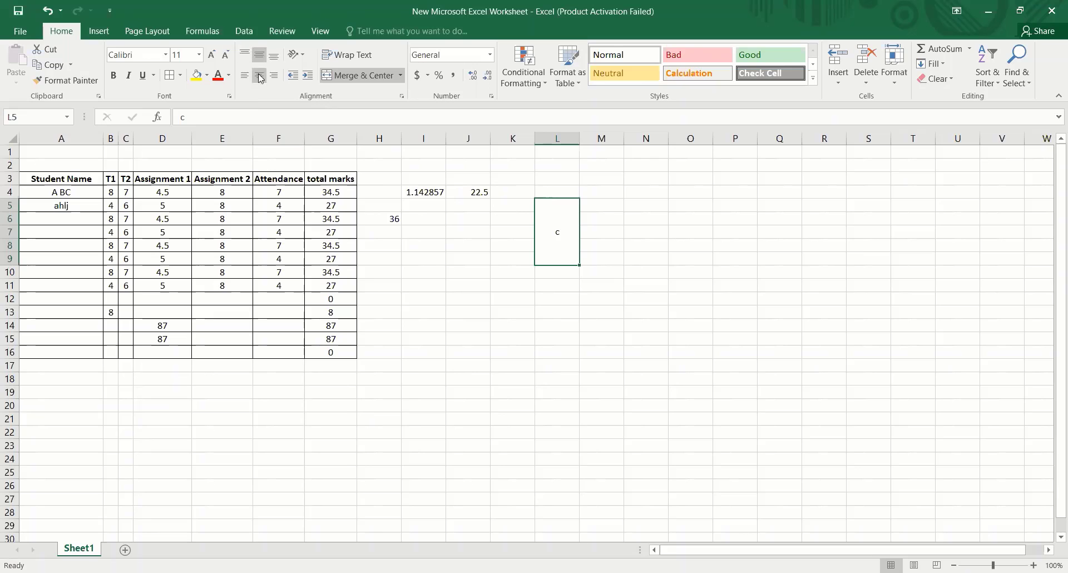
- Align the text of the whole marks table A3:G16 to the center horizontally and the middle vertically
{"action": "mouse_move", "coordinate": [85, 180]}
{"action": "left_mouse_down"}
{"action": "mouse_move", "coordinate": [290, 272]}
{"action": "mouse_move", "coordinate": [341, 351]}
{"action": "left_mouse_up"}
{"action": "left_click", "coordinate": [260, 75]}
{"action": "left_click", "coordinate": [260, 76]}
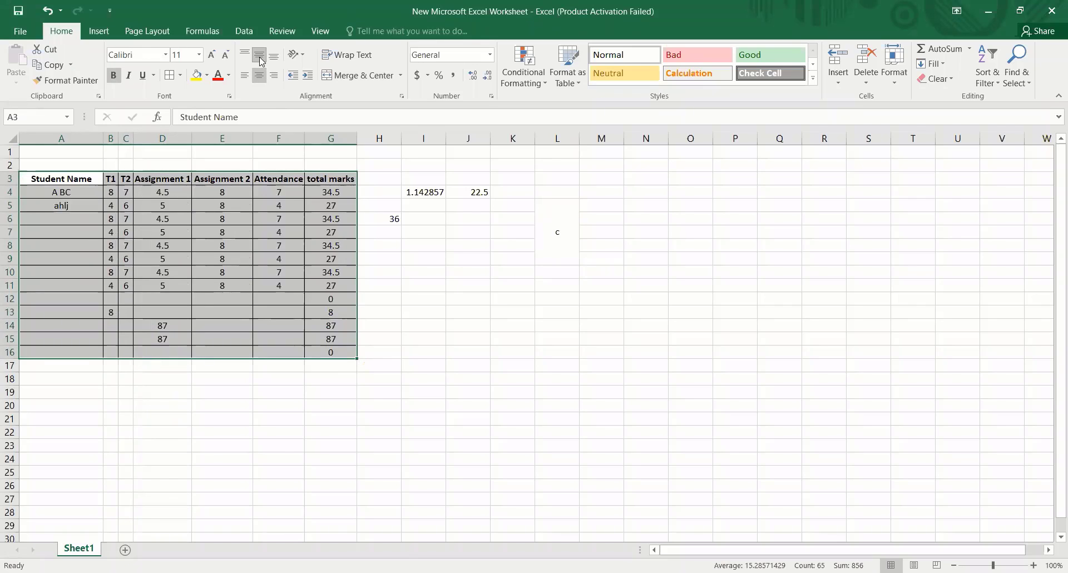
{"action": "left_click", "coordinate": [260, 58]}
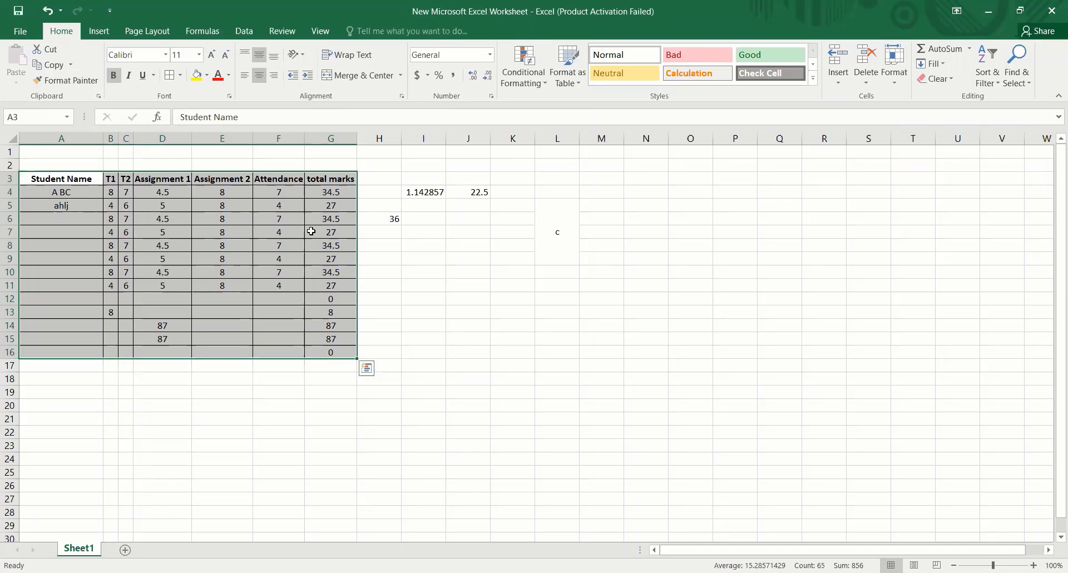
{"action": "left_click", "coordinate": [97, 35]}
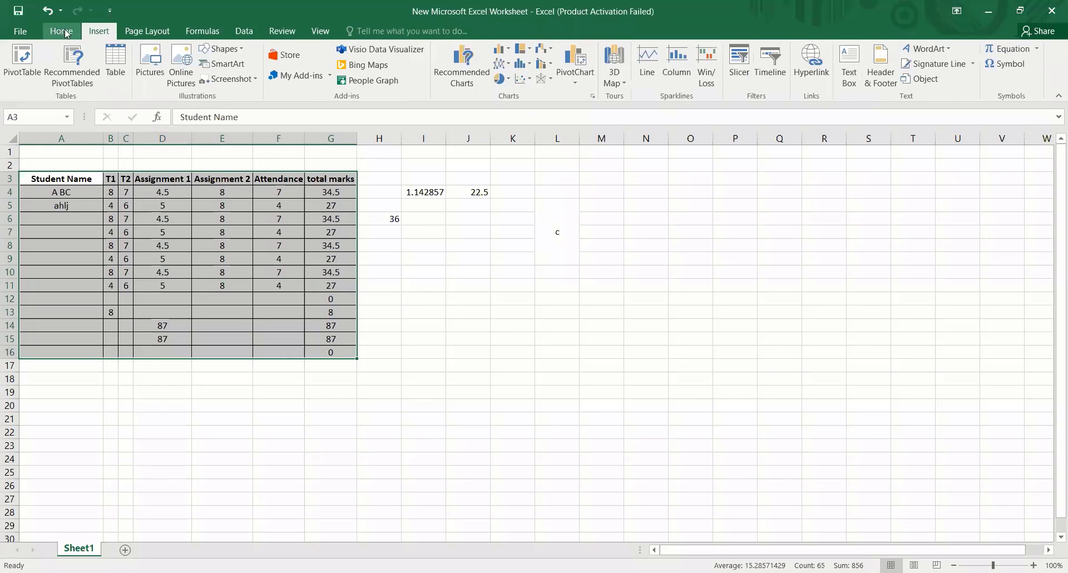
{"action": "left_click", "coordinate": [73, 32]}
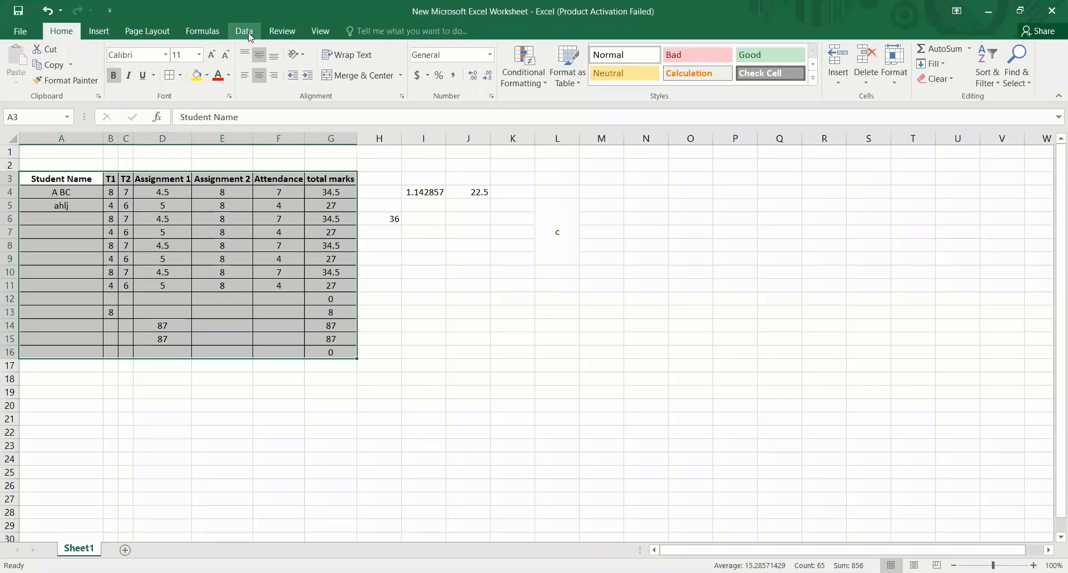
{"action": "left_click", "coordinate": [245, 31]}
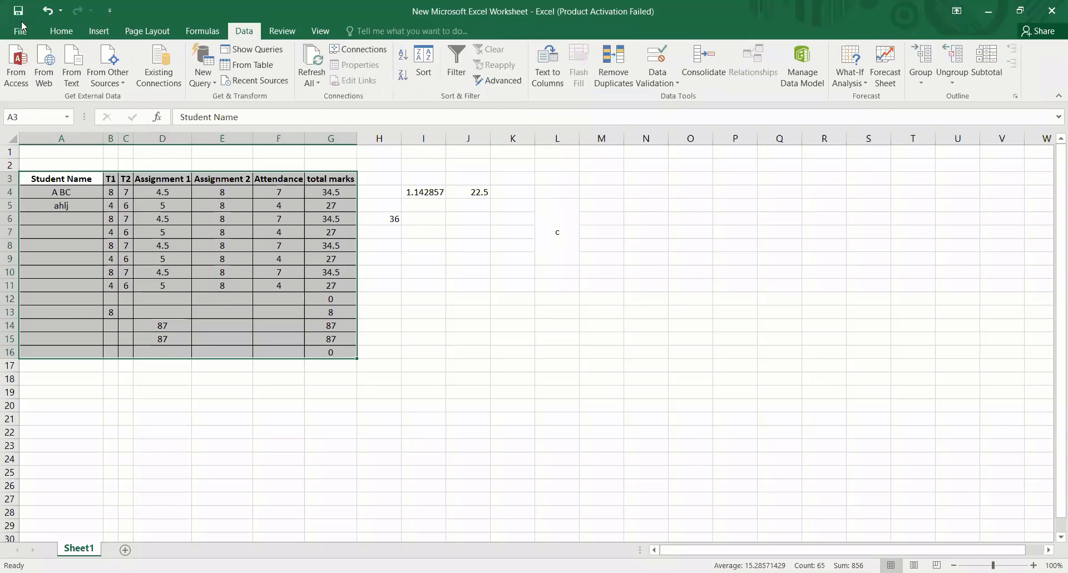
{"action": "left_click", "coordinate": [62, 31]}
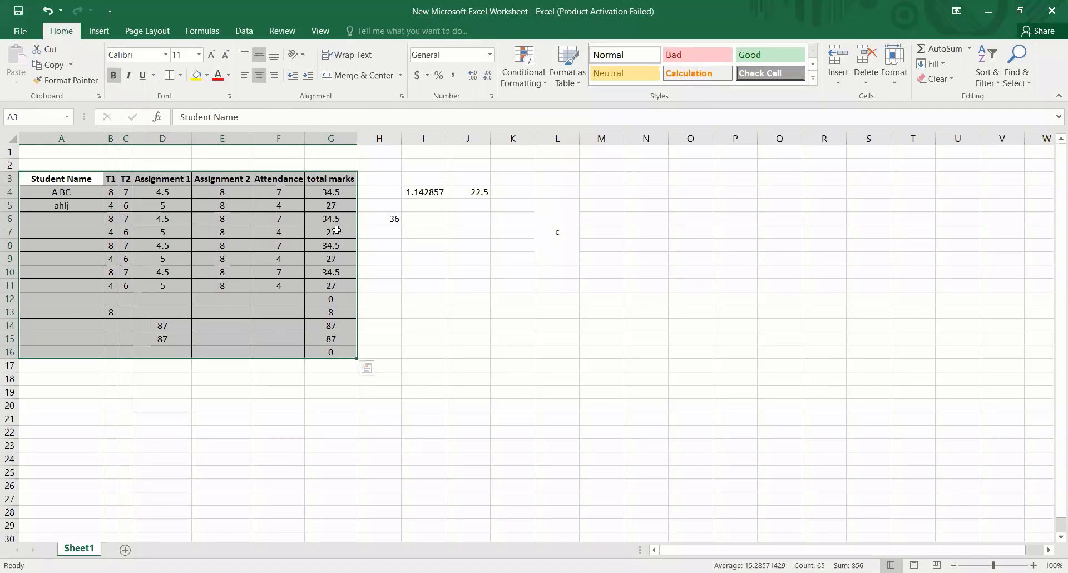
- Clear the Assignment 1 marks in cells D14:D15 of the marks table
{"action": "left_click", "coordinate": [397, 287]}
{"action": "left_click_drag", "start_coordinate": [332, 323], "coordinate": [335, 338]}
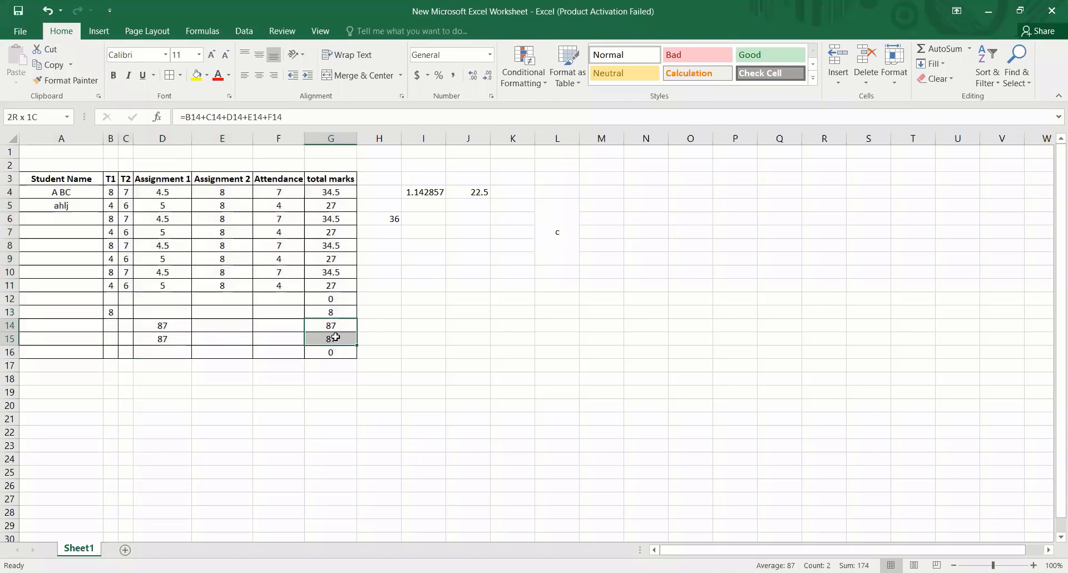
{"action": "left_click", "coordinate": [441, 316]}
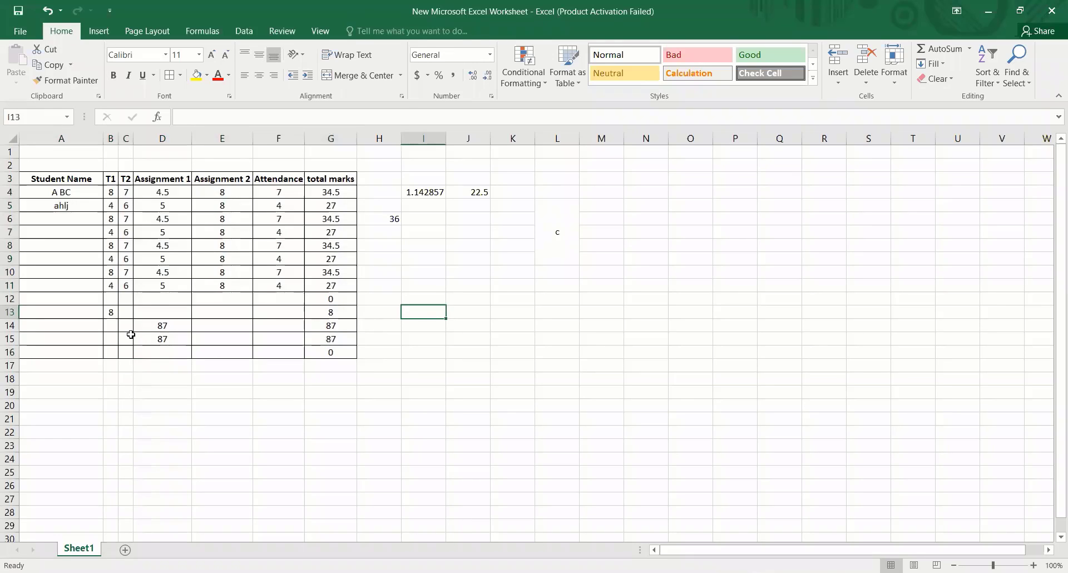
{"action": "left_click_drag", "start_coordinate": [163, 319], "coordinate": [163, 338]}
{"action": "key", "text": "Delete"}
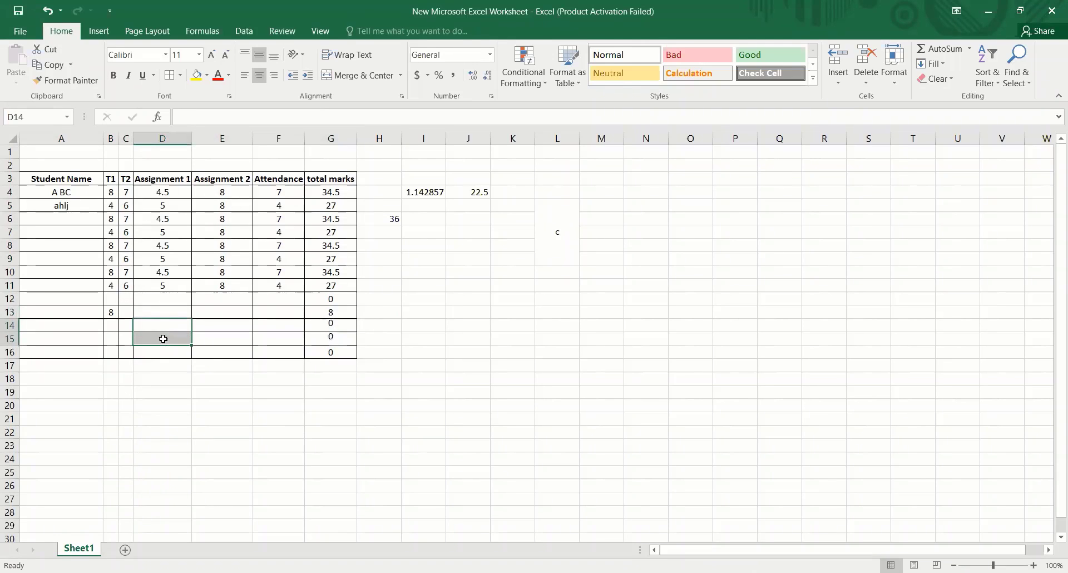
{"action": "left_click", "coordinate": [446, 336]}
{"action": "left_click", "coordinate": [577, 337]}
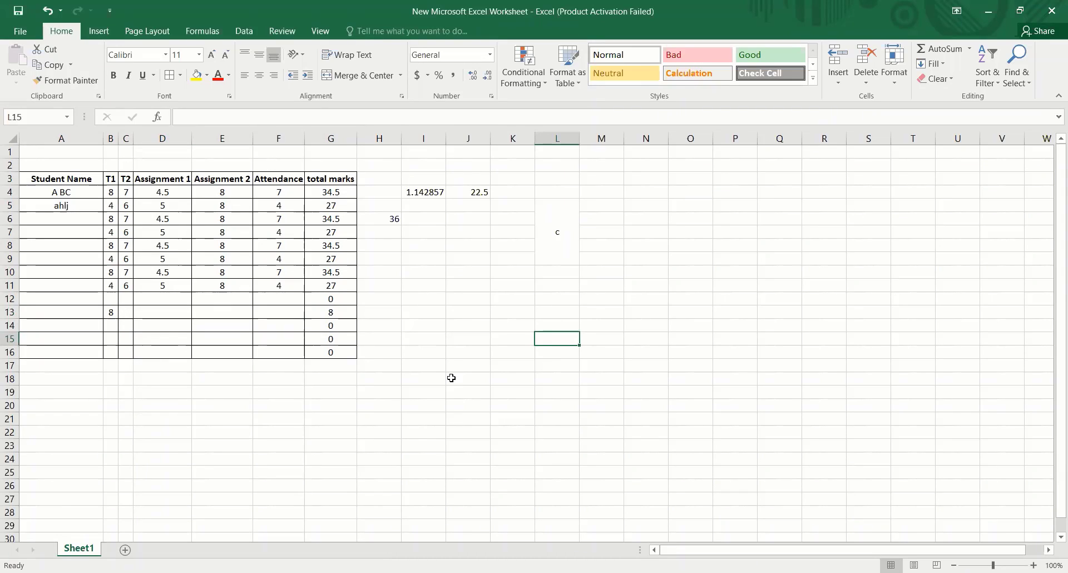
- Turn on filtering for the whole marks table A3:G16, including its header row
{"action": "left_click", "coordinate": [244, 31]}
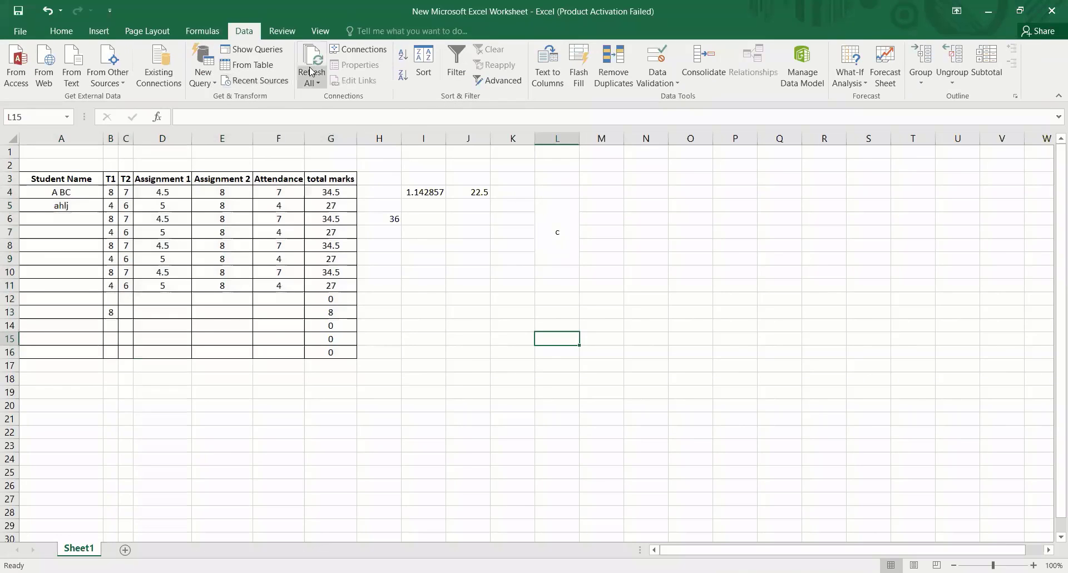
{"action": "left_click", "coordinate": [61, 32]}
{"action": "left_click_drag", "start_coordinate": [34, 179], "coordinate": [332, 353]}
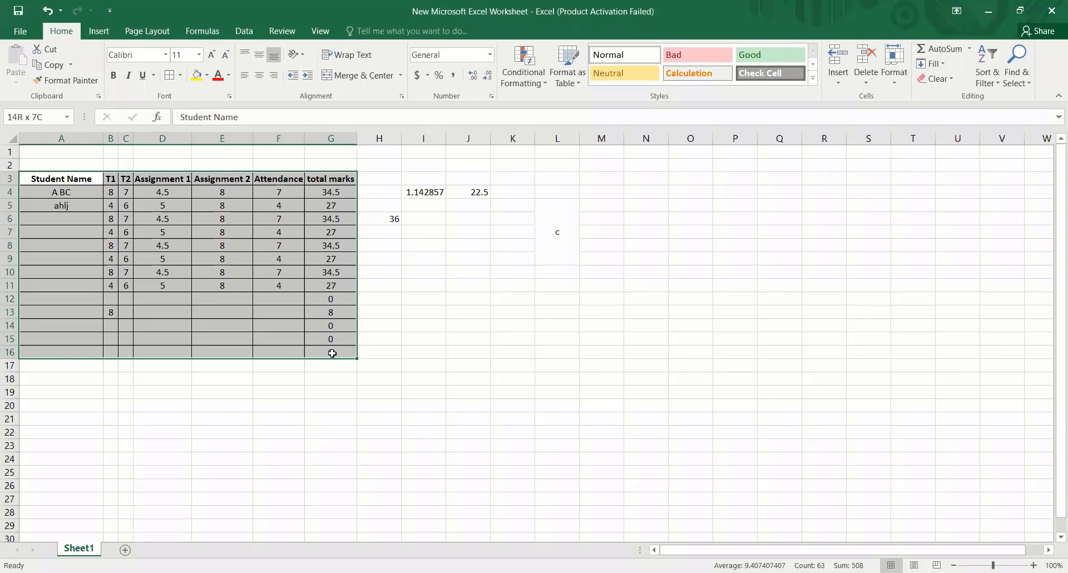
{"action": "left_click_drag", "start_coordinate": [332, 354], "coordinate": [332, 354]}
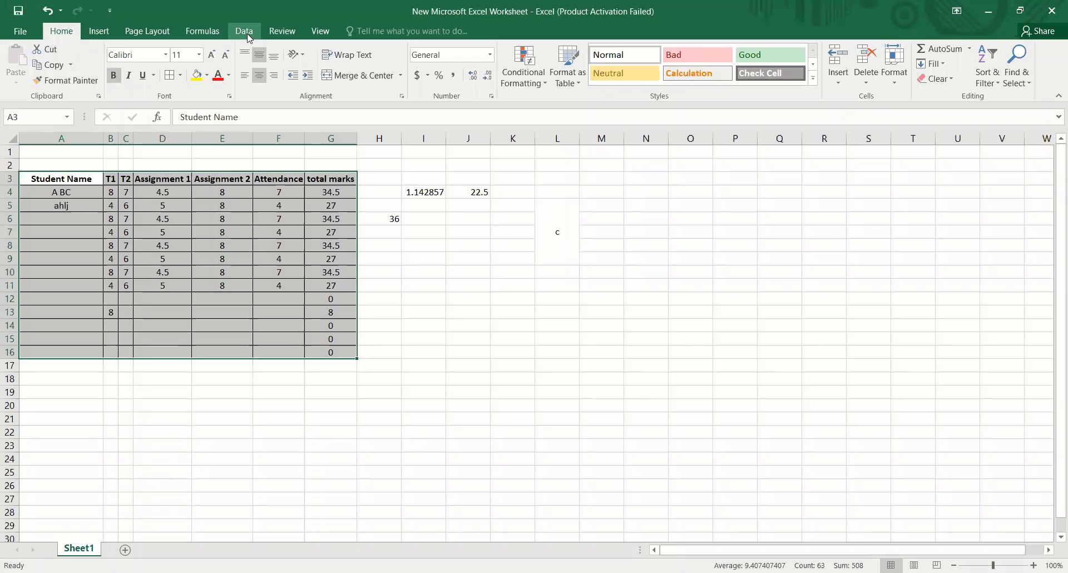
{"action": "left_click", "coordinate": [245, 32]}
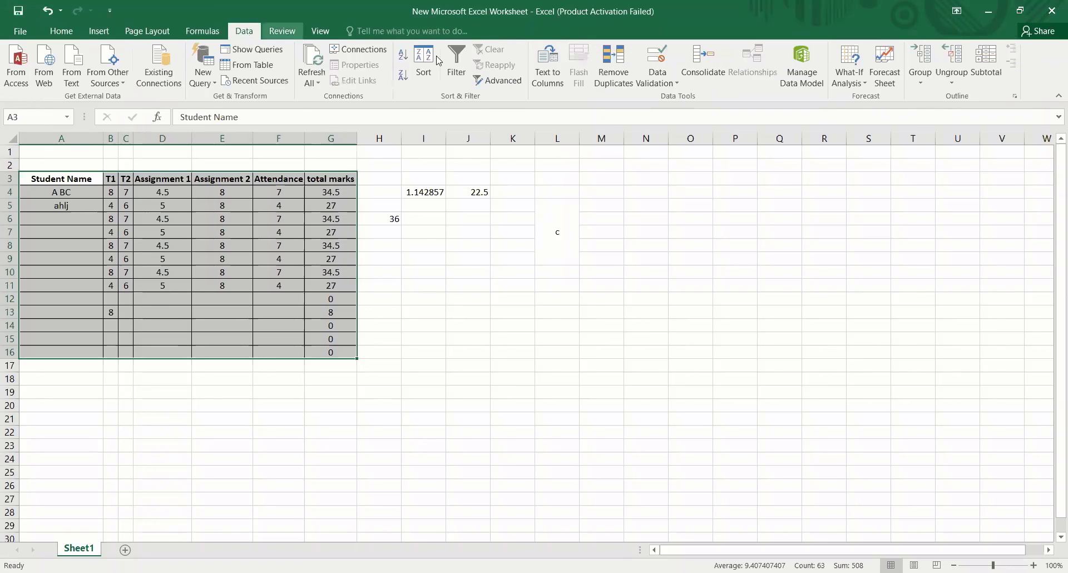
{"action": "left_click", "coordinate": [456, 78]}
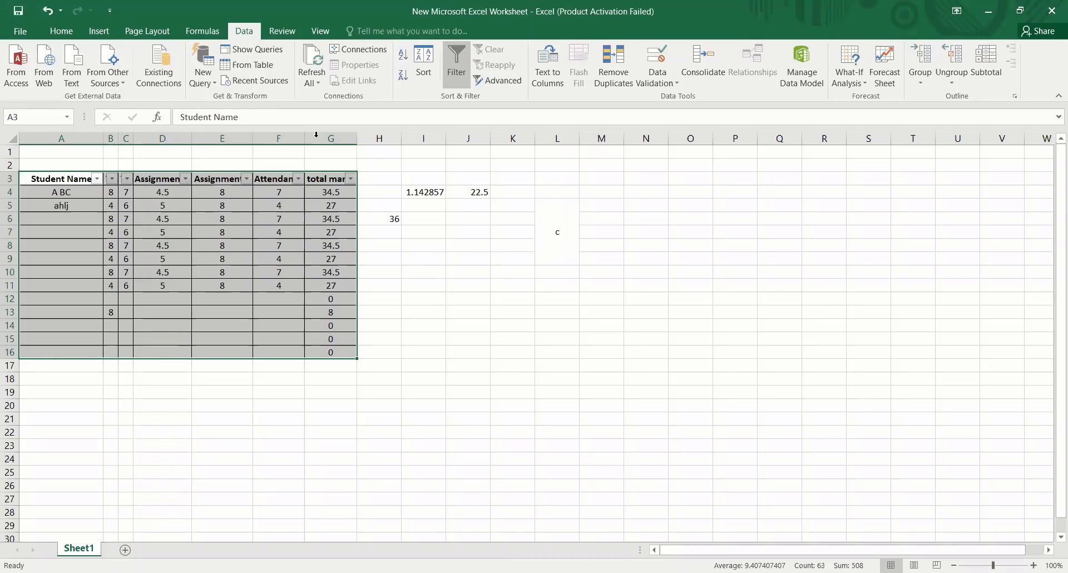
{"action": "left_click", "coordinate": [453, 67]}
{"action": "left_click", "coordinate": [453, 67]}
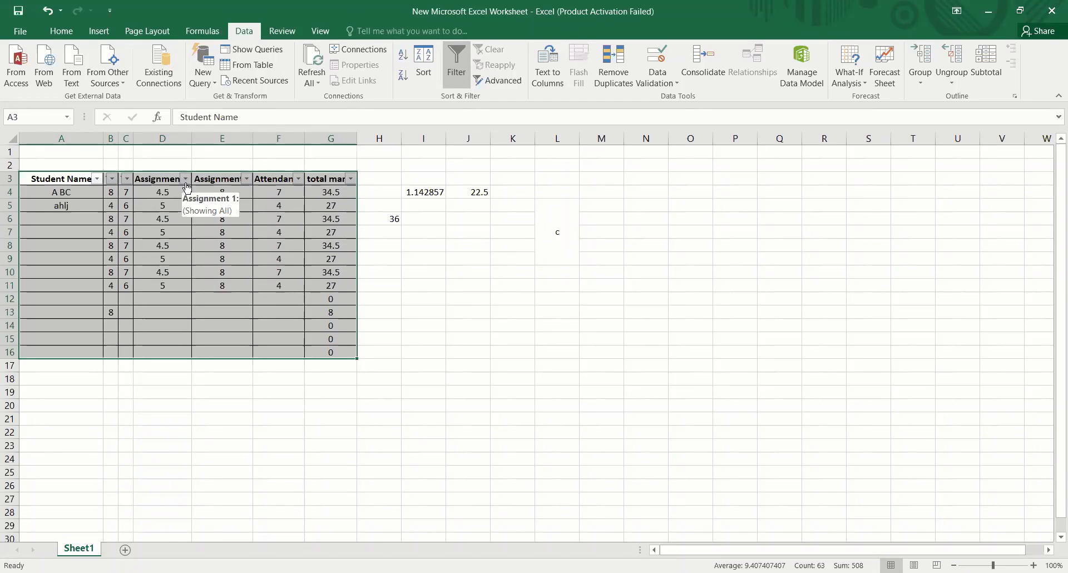
- Sort the marks table by the Assignment 1 column from smallest to largest
{"action": "left_click", "coordinate": [186, 179]}
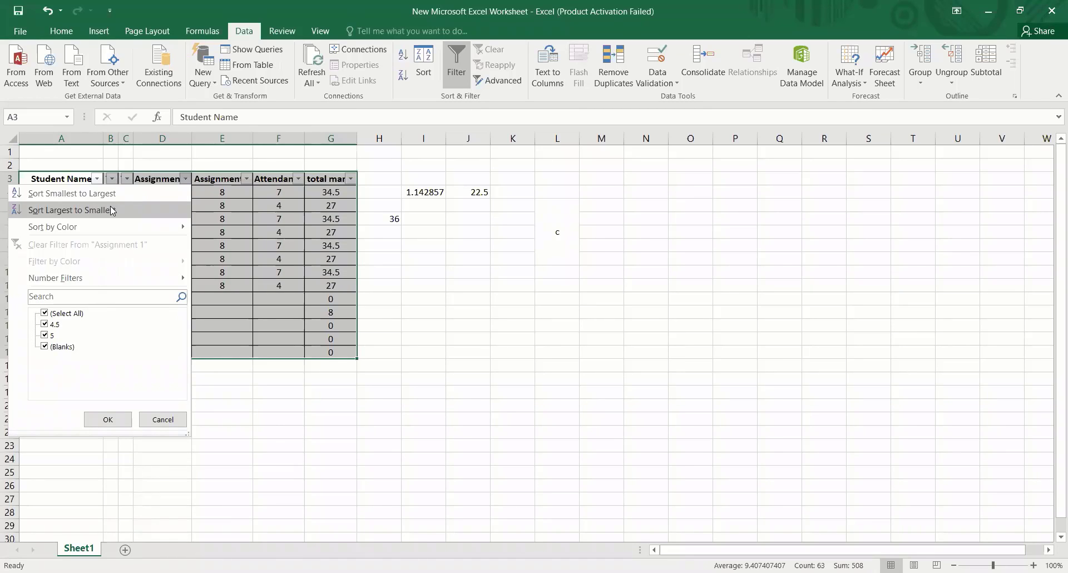
{"action": "mouse_move", "coordinate": [88, 225]}
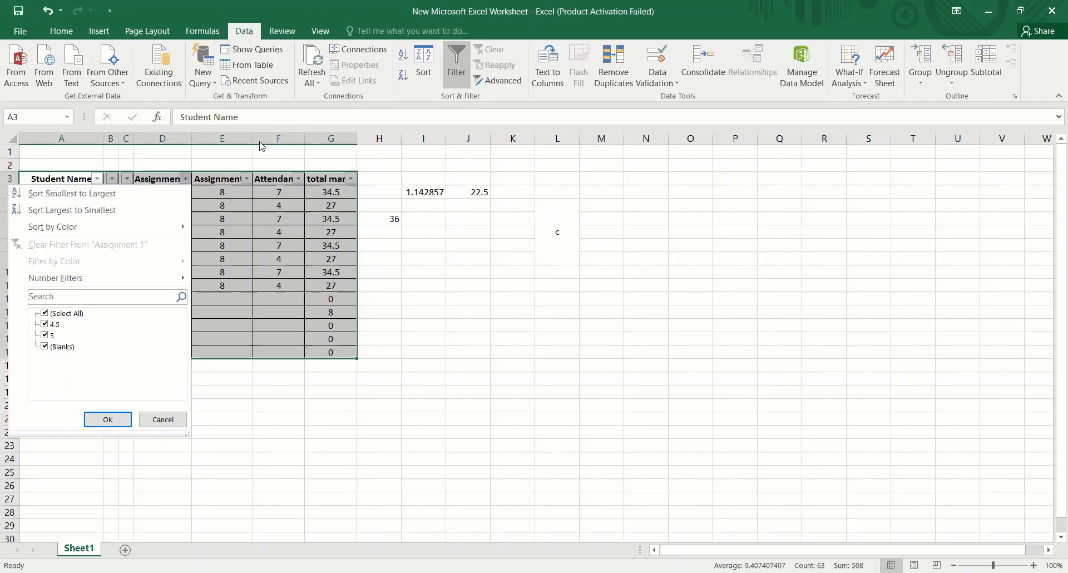
{"action": "left_click", "coordinate": [184, 178]}
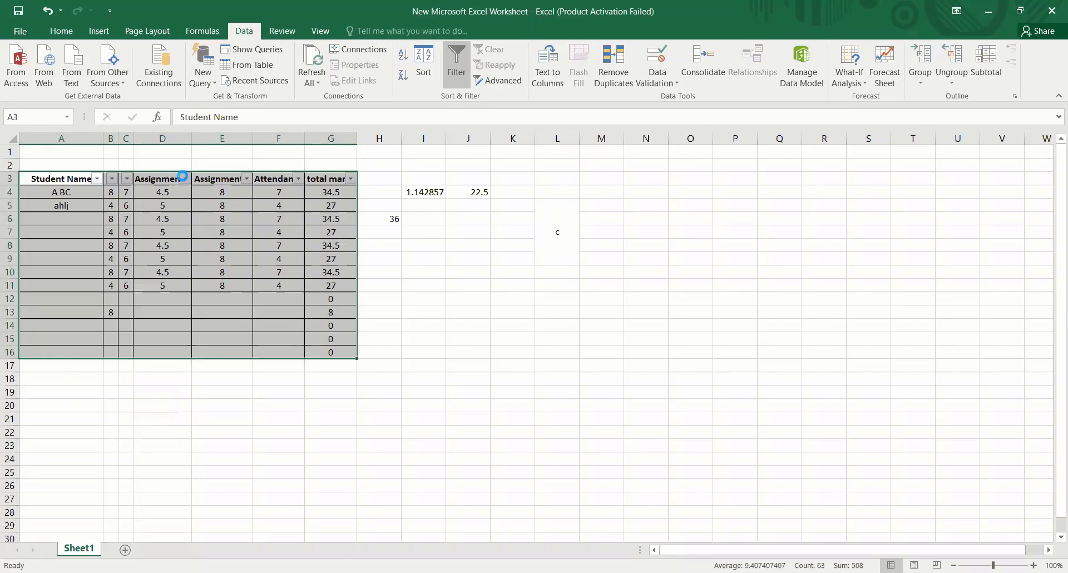
{"action": "left_click", "coordinate": [183, 178]}
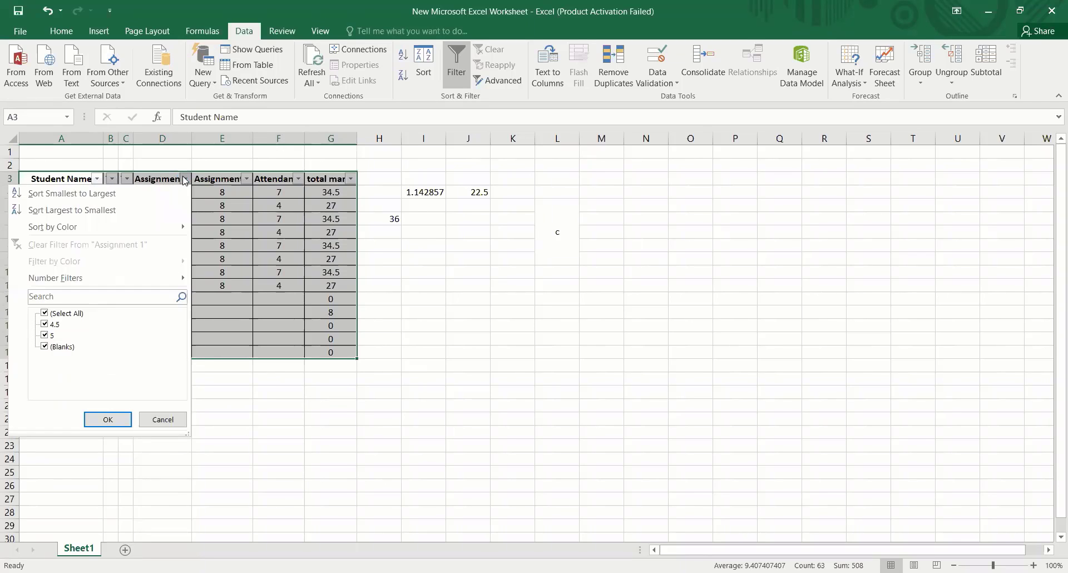
{"action": "left_click", "coordinate": [116, 194]}
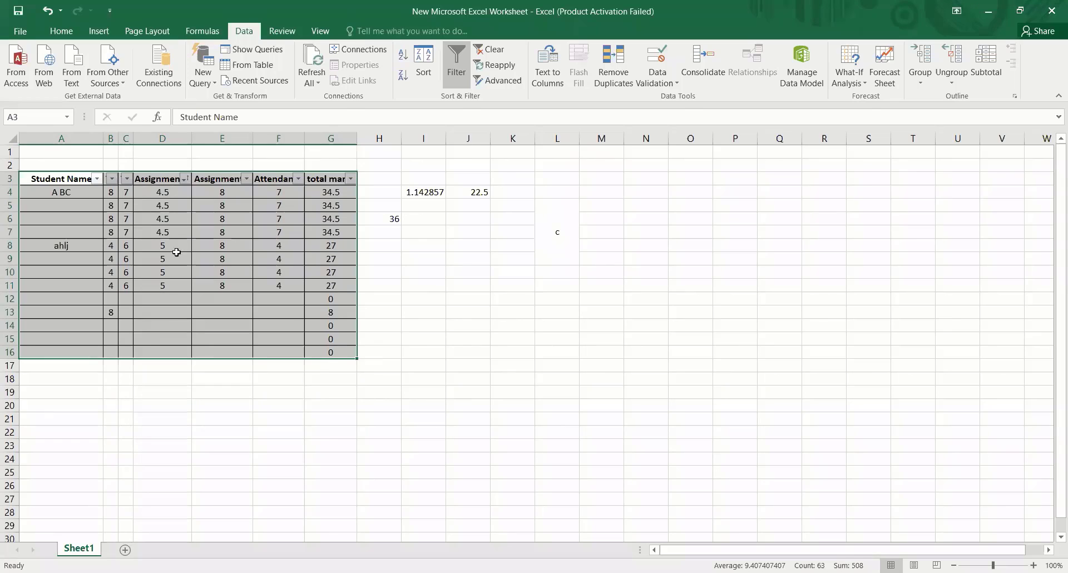
- Sort the marks table by the Assignment 1 column from largest to smallest
{"action": "left_click", "coordinate": [183, 179]}
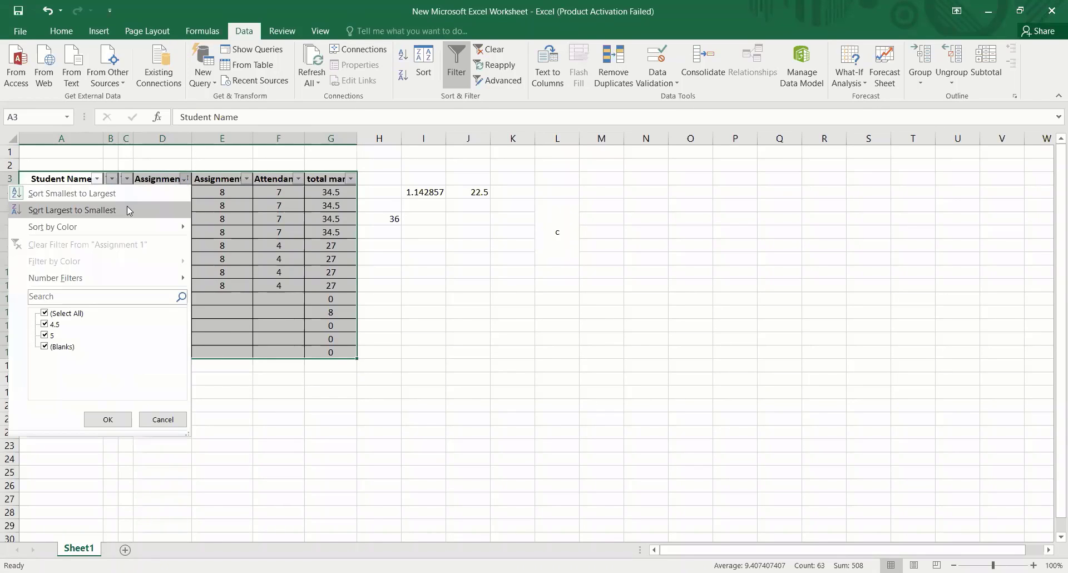
{"action": "left_click", "coordinate": [127, 207]}
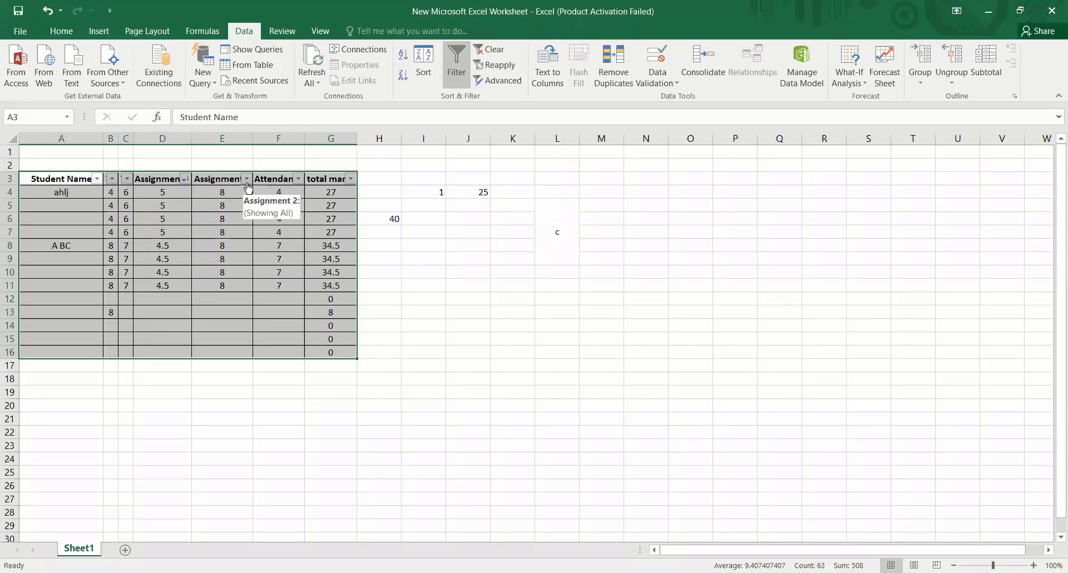
- View the sort and filter options of the Student Name column, and close them without applying any
{"action": "left_click", "coordinate": [97, 180]}
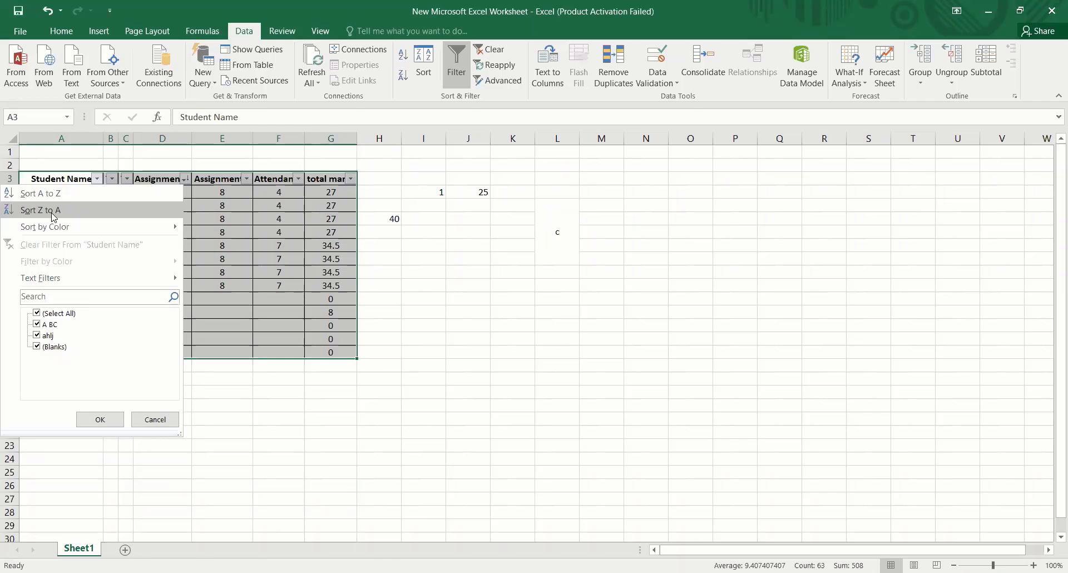
{"action": "left_click", "coordinate": [440, 340]}
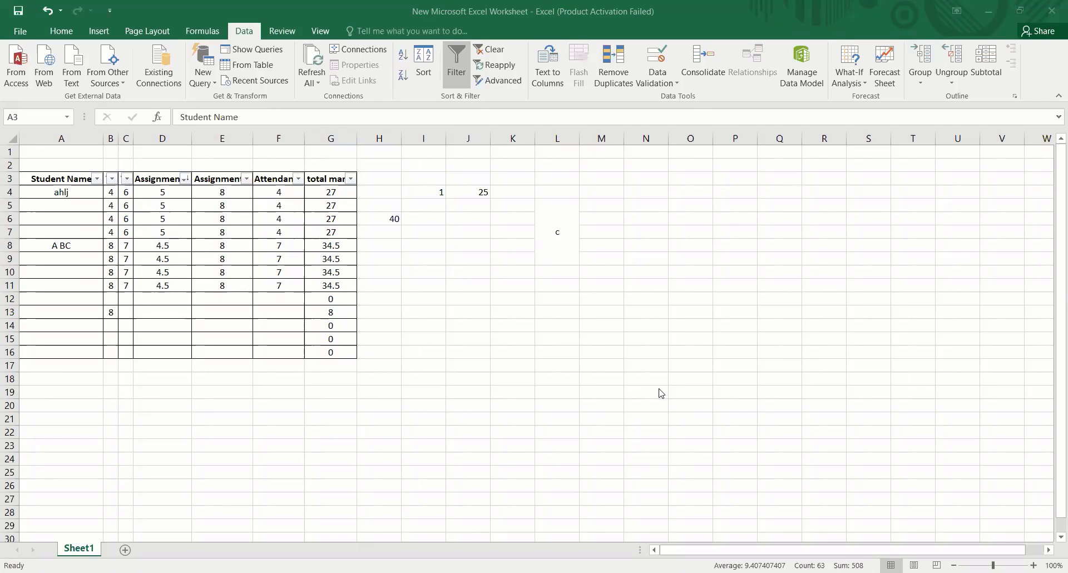
{"action": "left_click", "coordinate": [988, 4]}
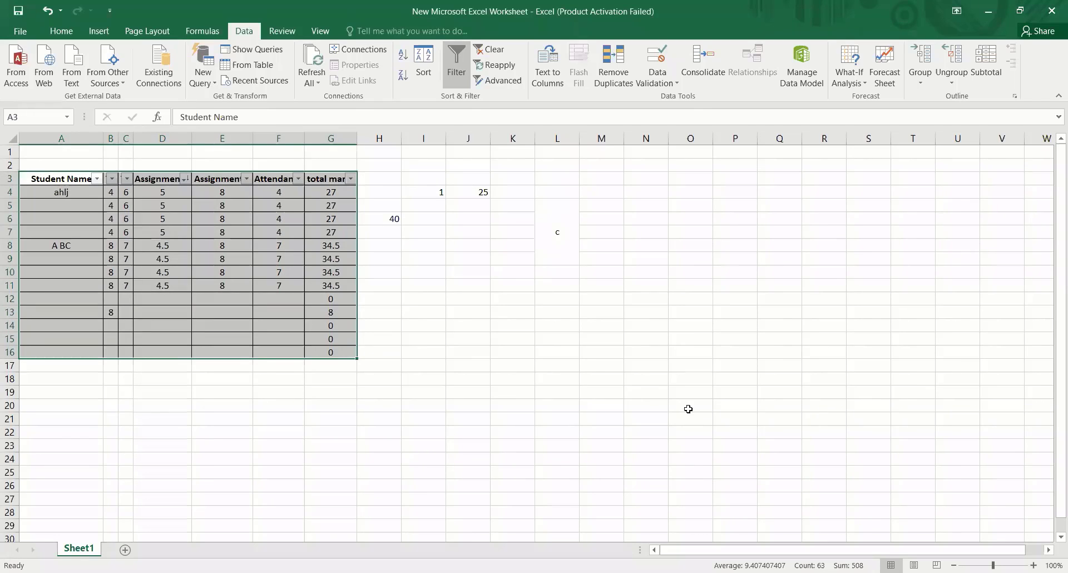